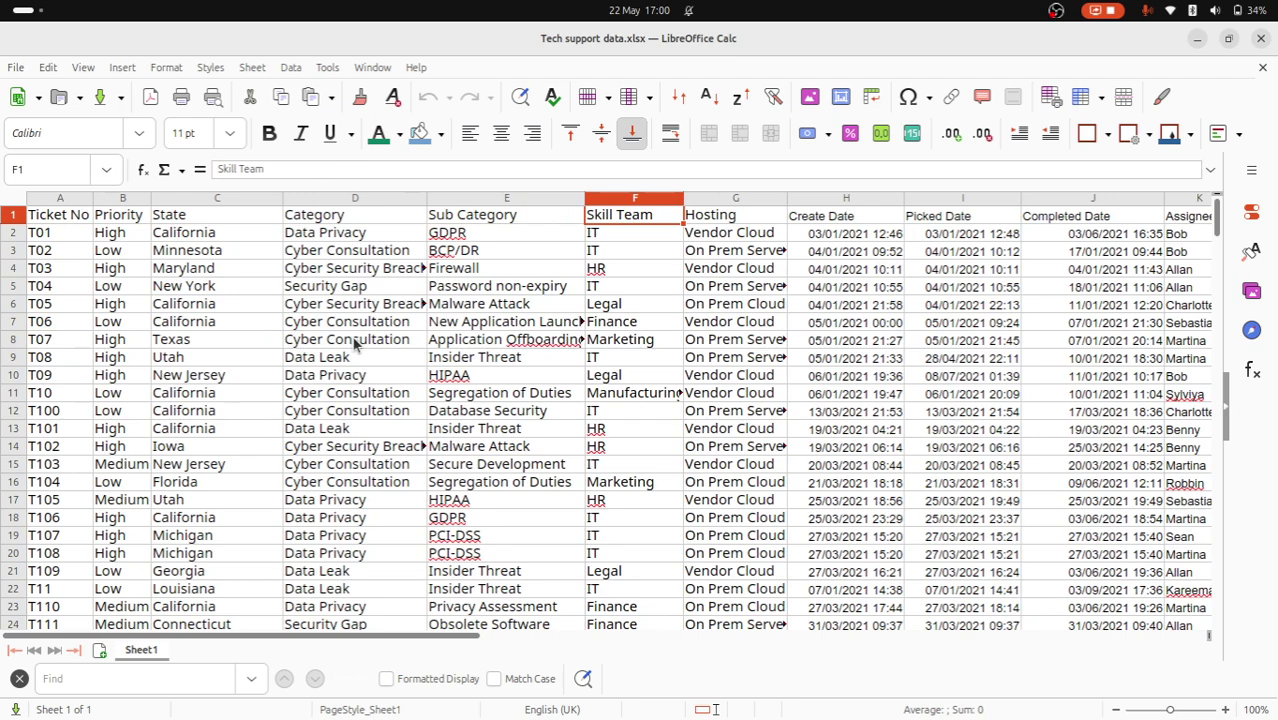
# Look through the column headers of the ticket data, from Ticket No across to Reached via
pyautogui.press('Right')
pyautogui.press('Right')
pyautogui.press('Right')
pyautogui.press('Right')
pyautogui.press('Right')
pyautogui.press('Right')
pyautogui.press('Right')
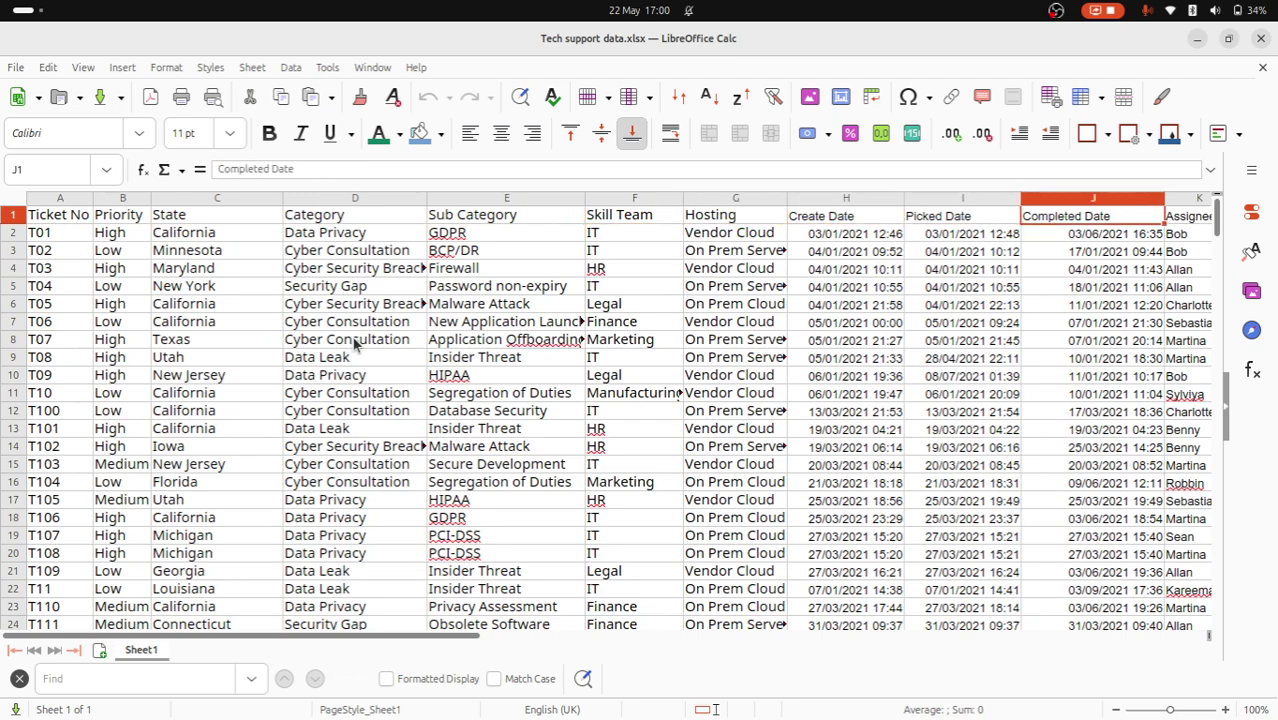
pyautogui.press('Left')
pyautogui.press('Left')
pyautogui.press('Left')
pyautogui.press('Left')
pyautogui.press('Left')
pyautogui.press('Left')
pyautogui.press('Left')
pyautogui.press('Left')
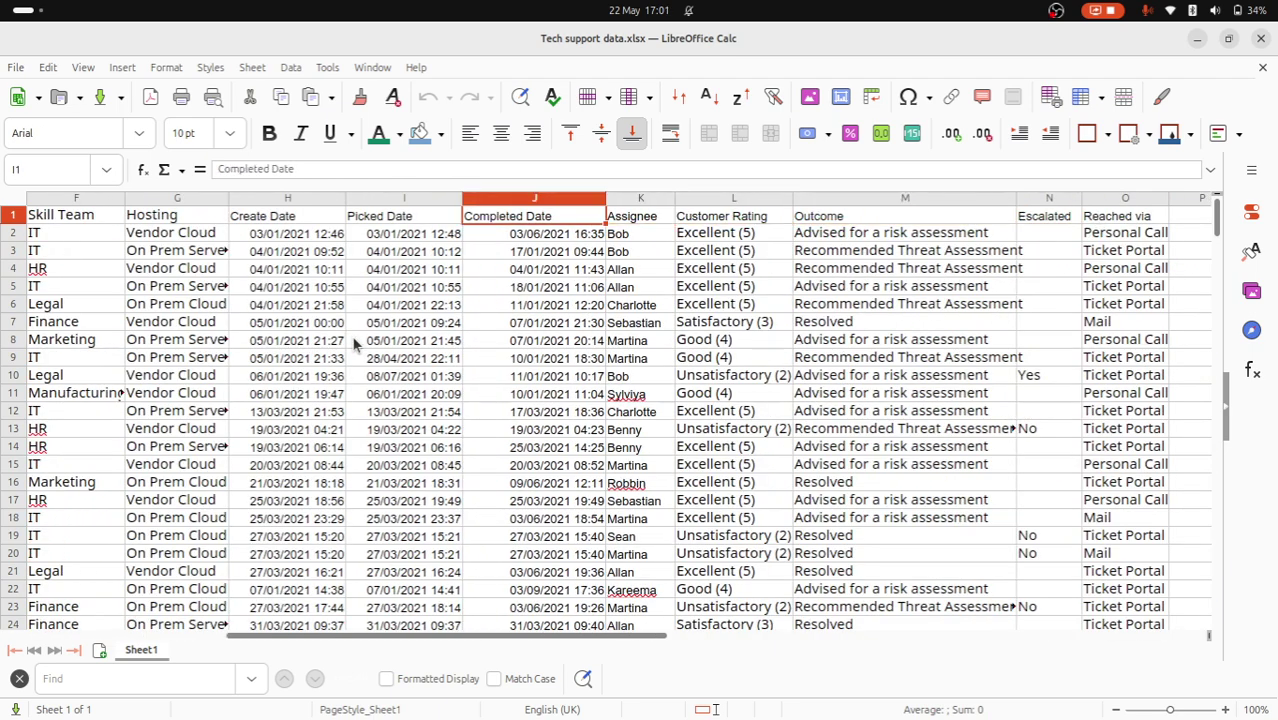
pyautogui.press('Right')
pyautogui.press('Right')
pyautogui.press('Right')
pyautogui.press('Right')
pyautogui.press('Right')
pyautogui.press('Right')
pyautogui.press('Right')
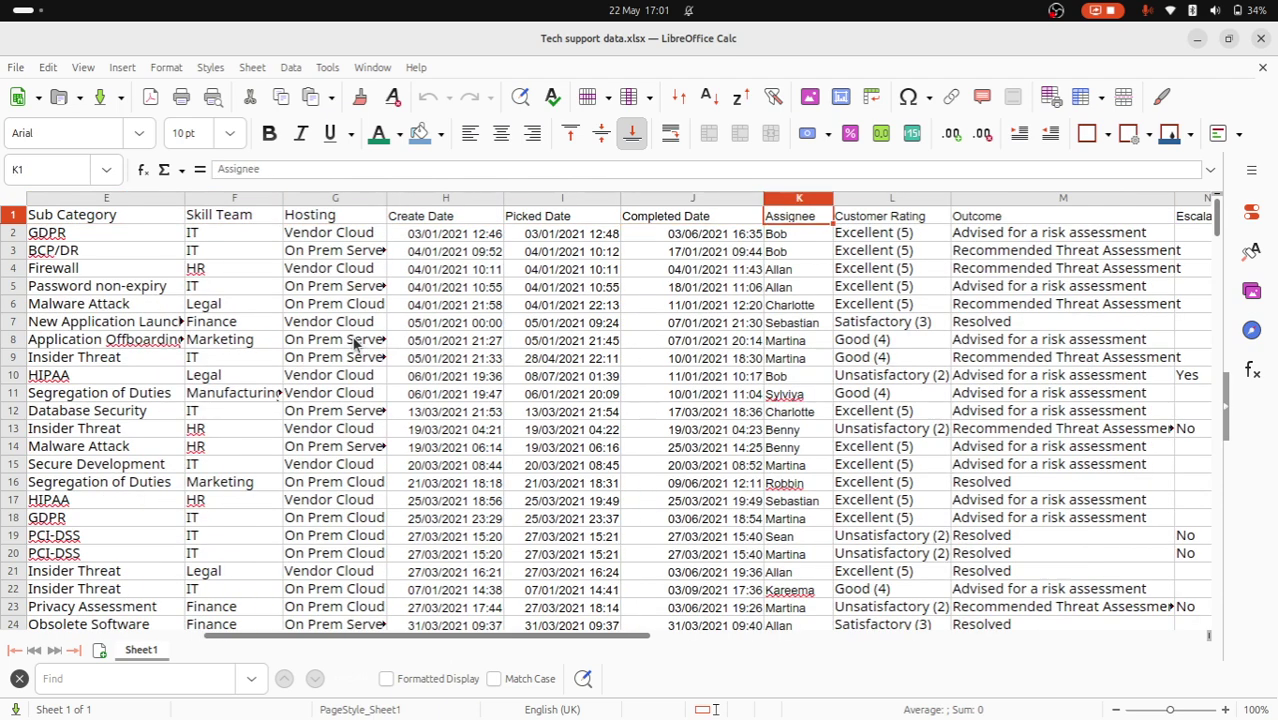
# Insert two empty columns between the Completed Date and Assignee columns
pyautogui.click(802, 200)
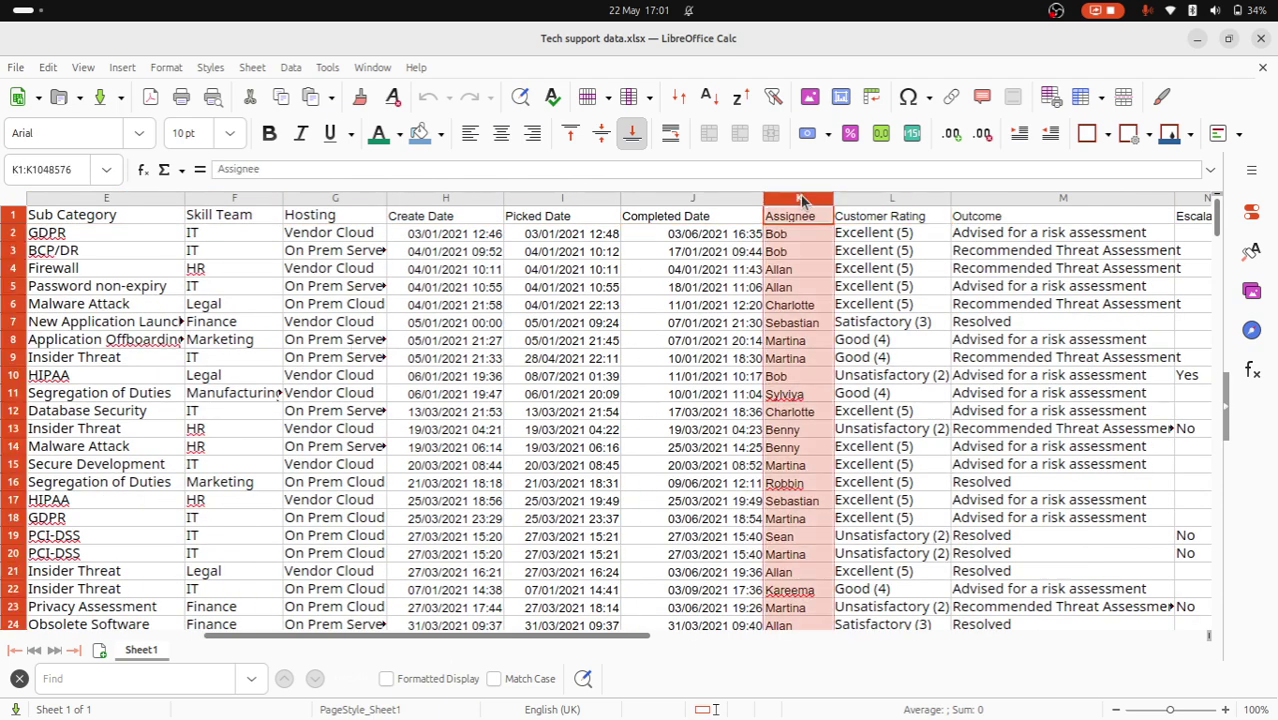
pyautogui.rightClick(802, 201)
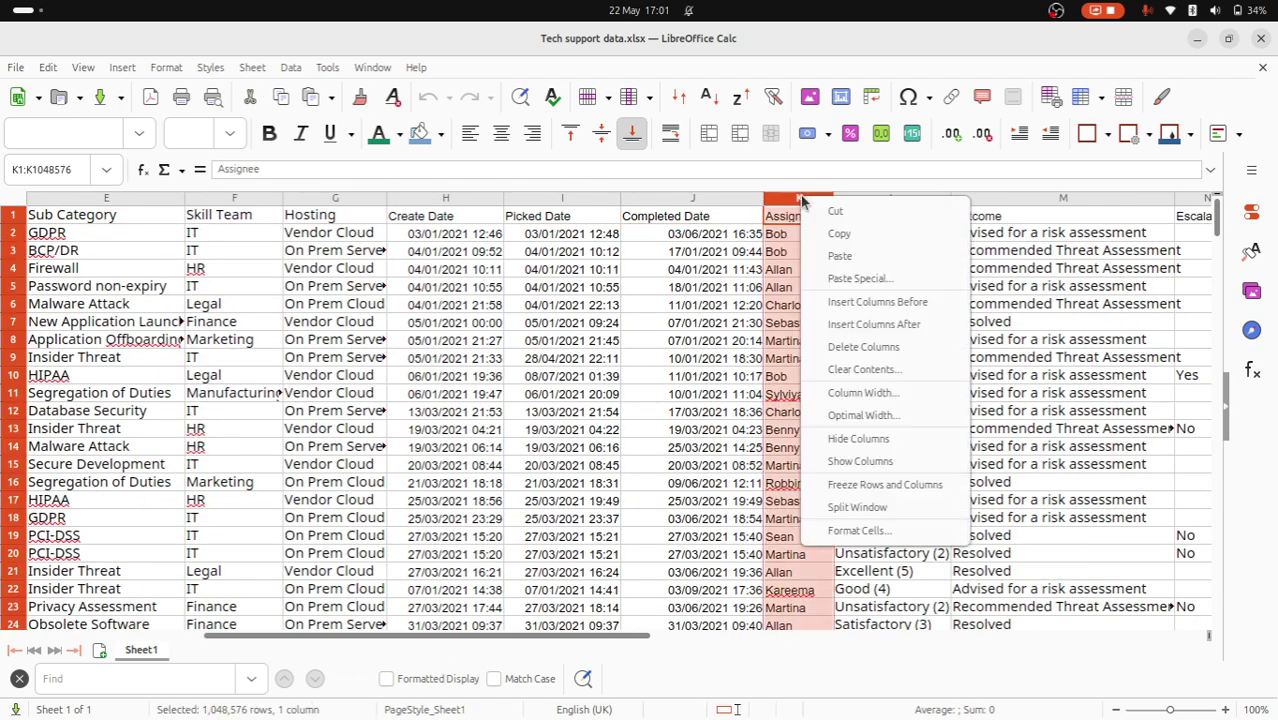
pyautogui.click(860, 302)
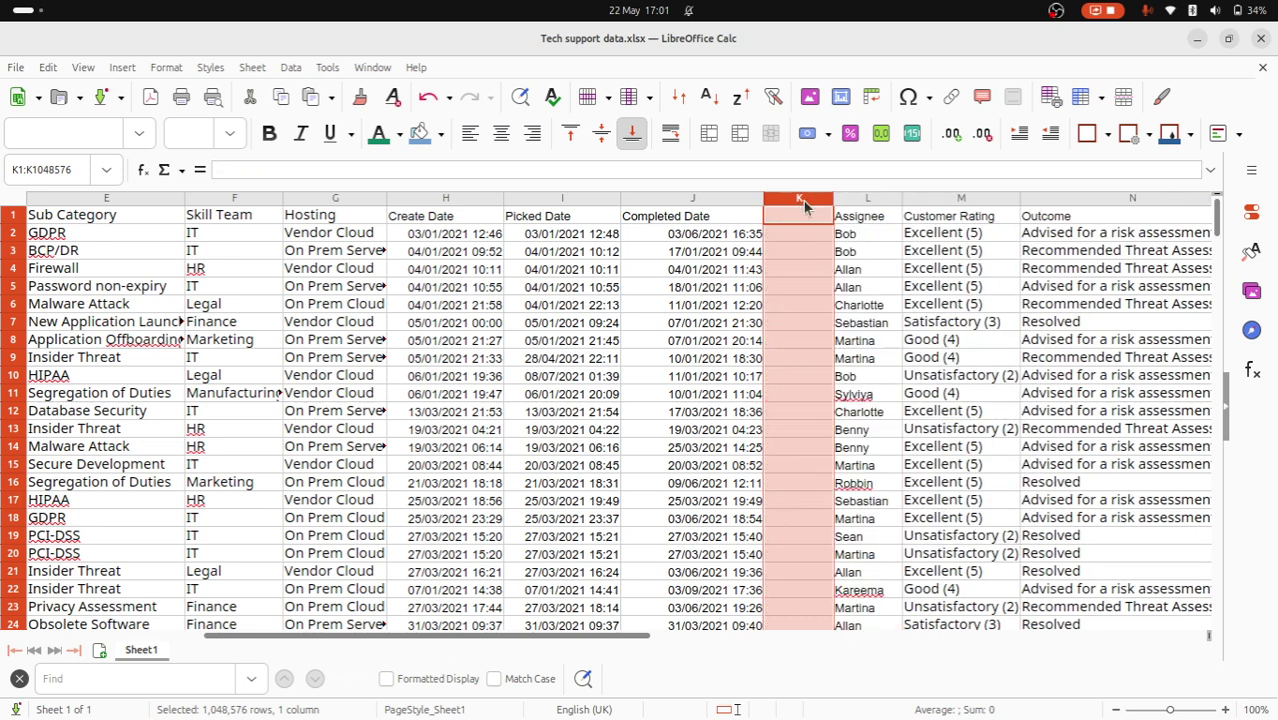
pyautogui.rightClick(805, 205)
pyautogui.click(862, 326)
# Enter the headers "Response Time" in K1 and "Completion Time" in L1, and fit both column widths to their text
pyautogui.click(815, 215)
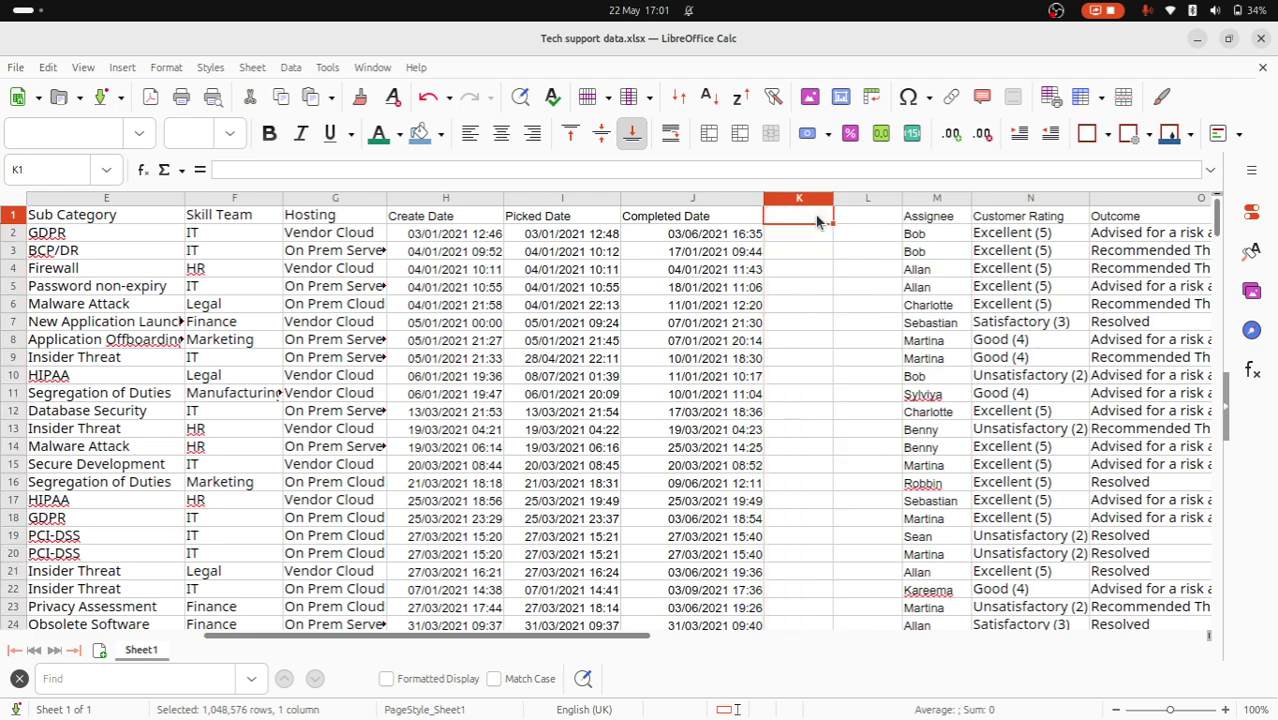
pyautogui.write('Response')
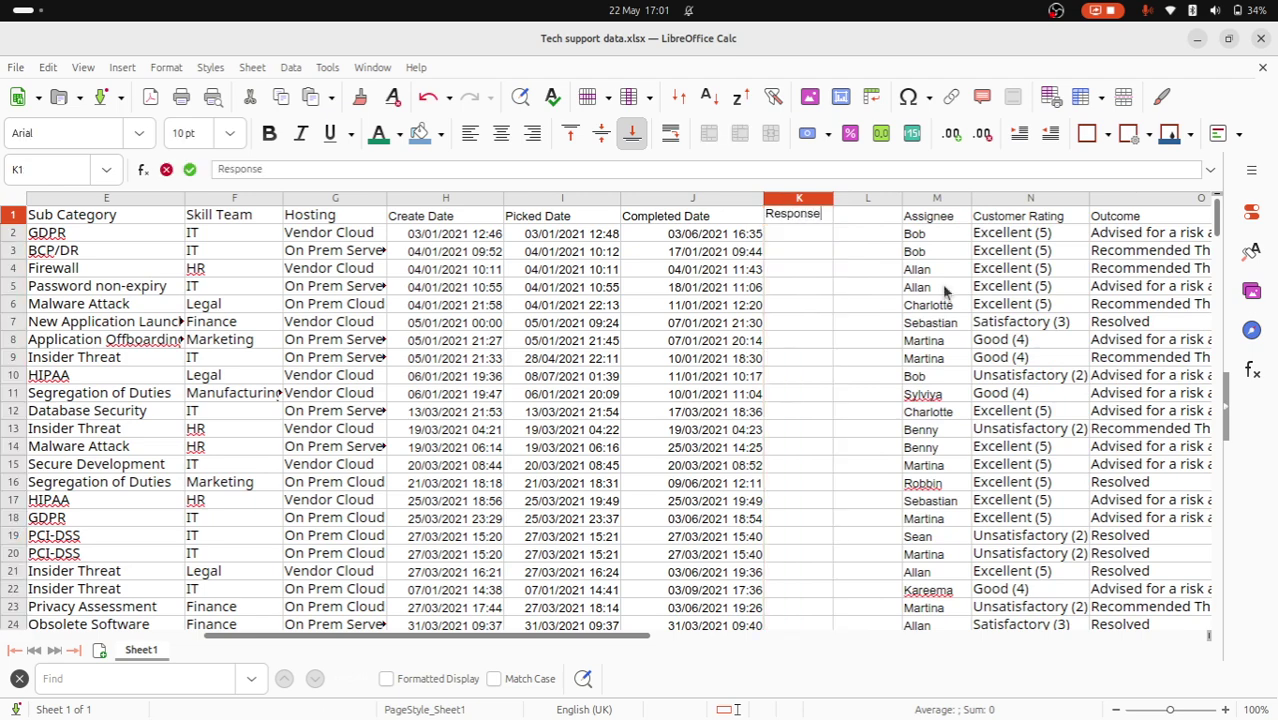
pyautogui.write(' Time')
pyautogui.press('Tab')
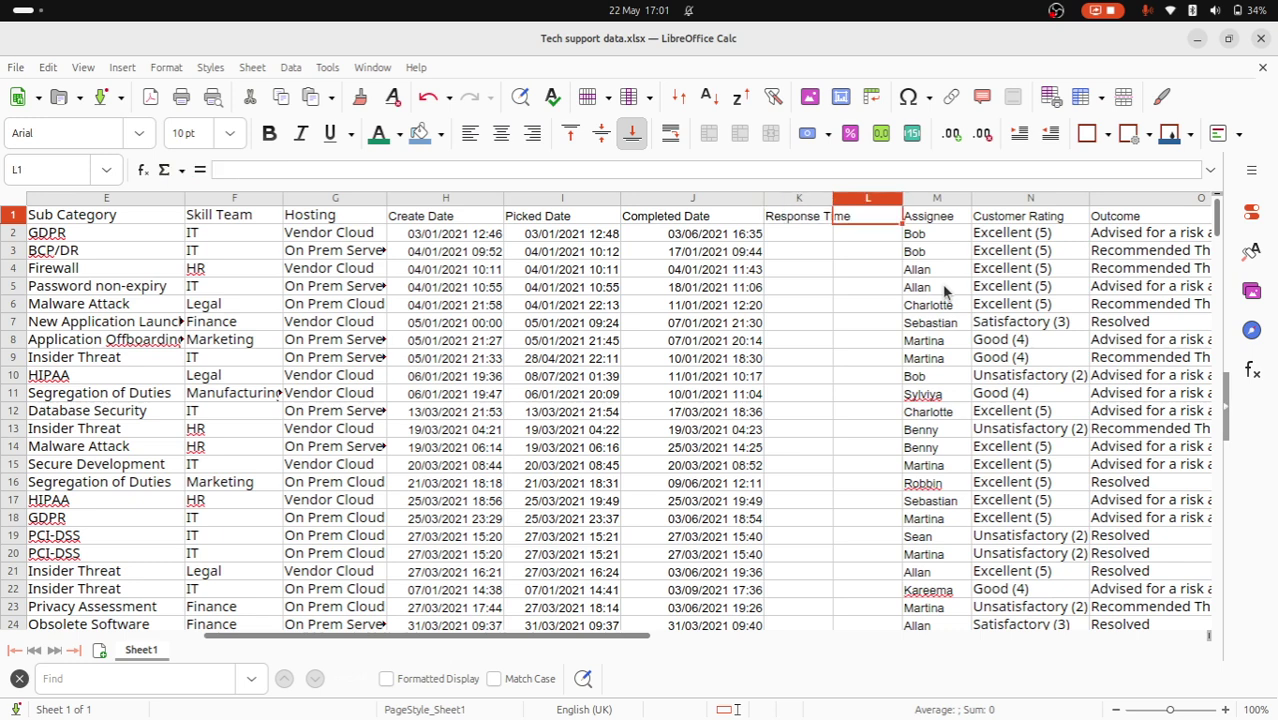
pyautogui.write('Completion')
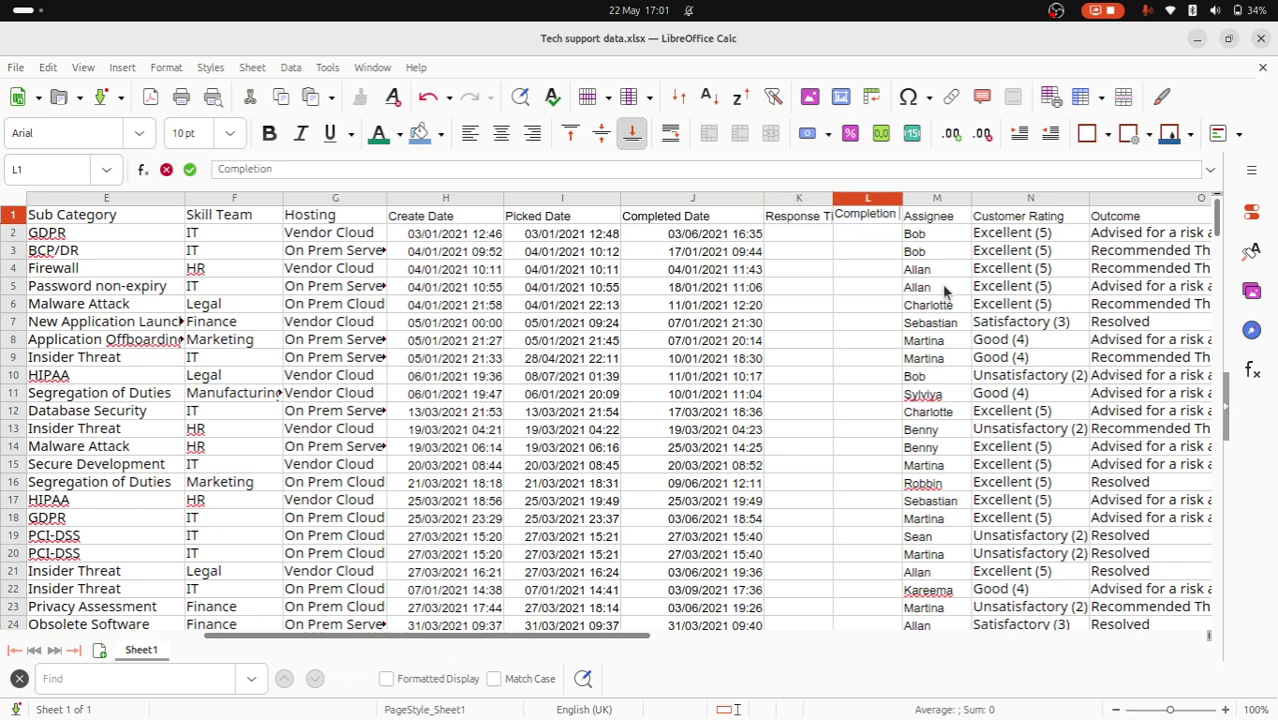
pyautogui.write(' Time')
pyautogui.press('Return')
pyautogui.press('Left')
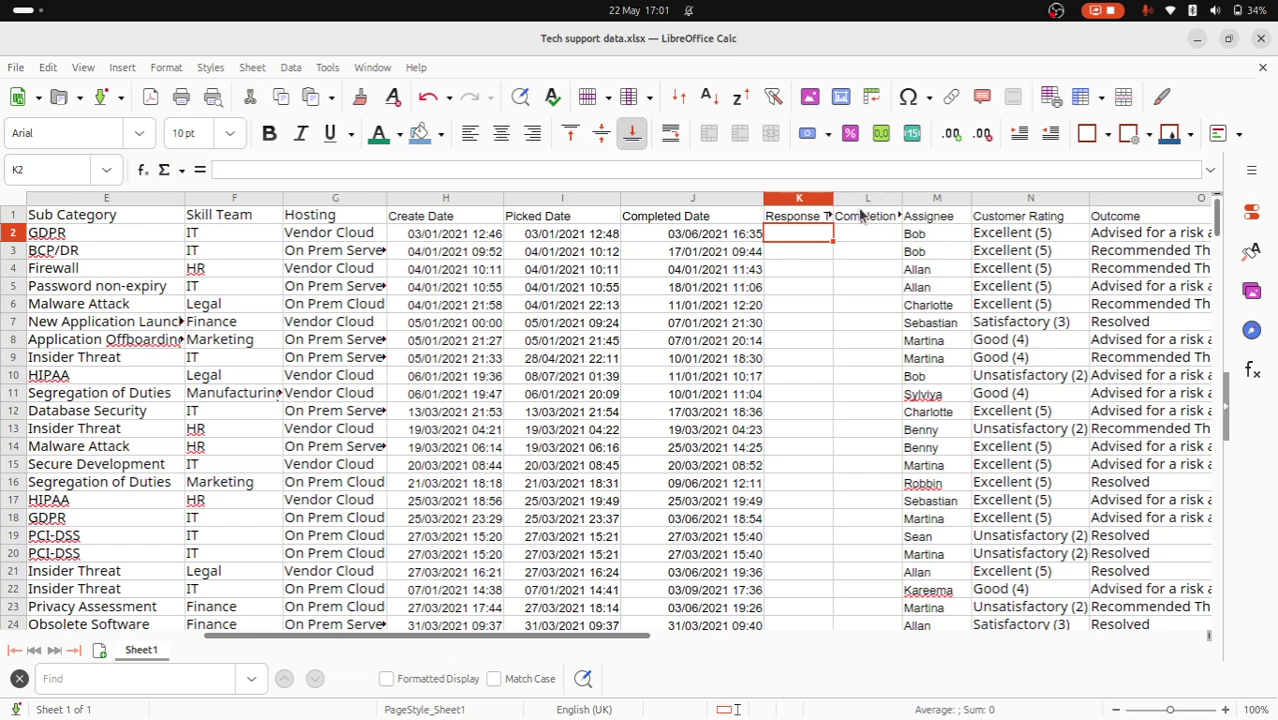
pyautogui.doubleClick(833, 194)
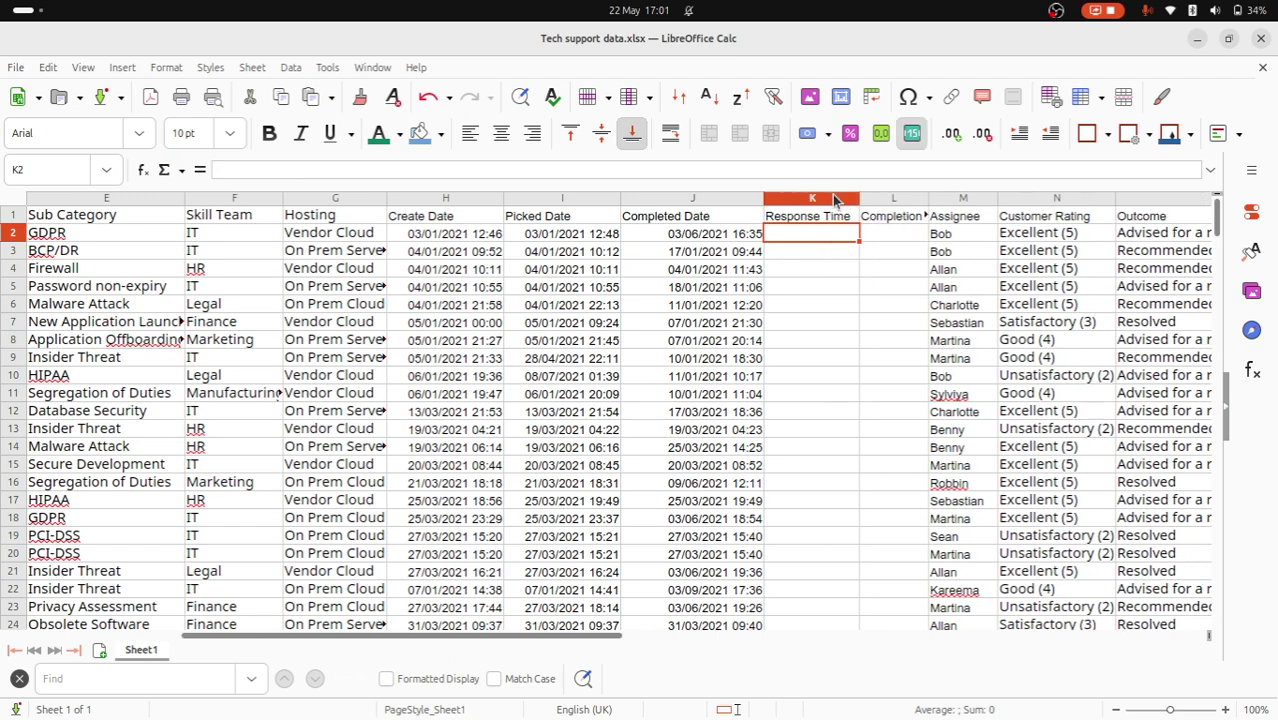
pyautogui.doubleClick(927, 198)
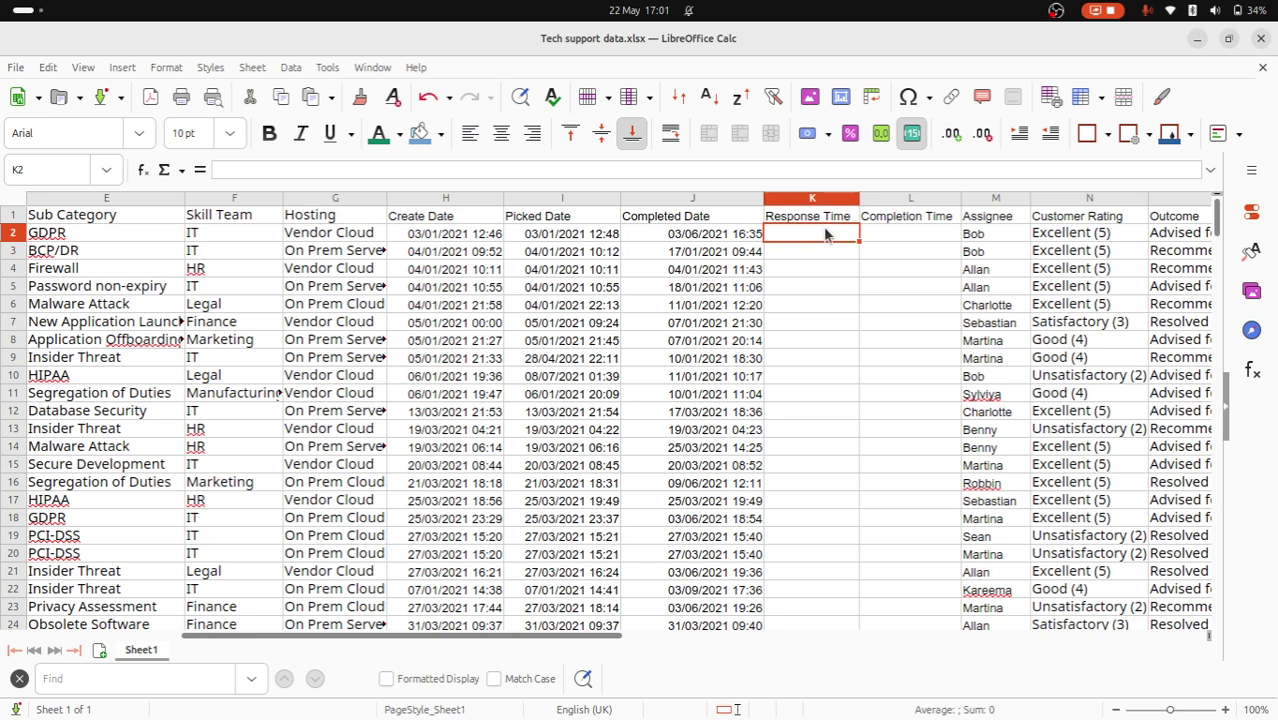
# Enter the formula =I2-H2 in K2 to subtract the Create Date from the Picked Date
pyautogui.write('=')
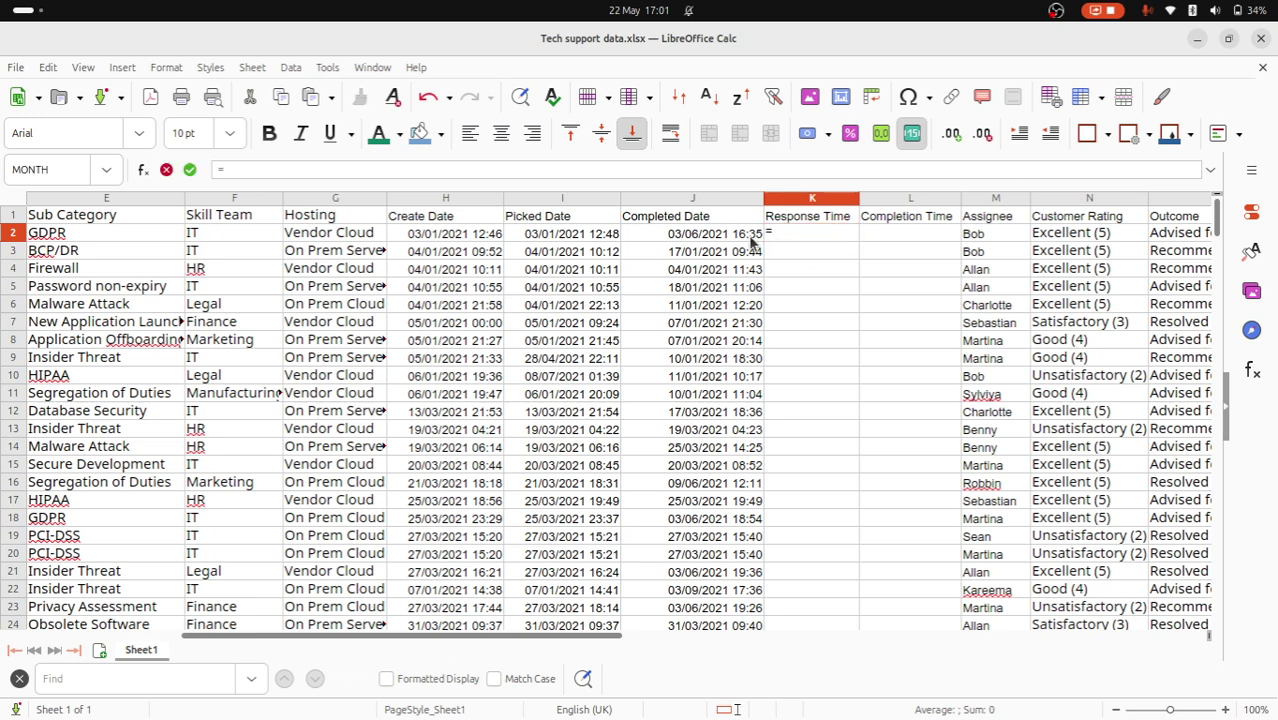
pyautogui.click(563, 240)
pyautogui.click(441, 236)
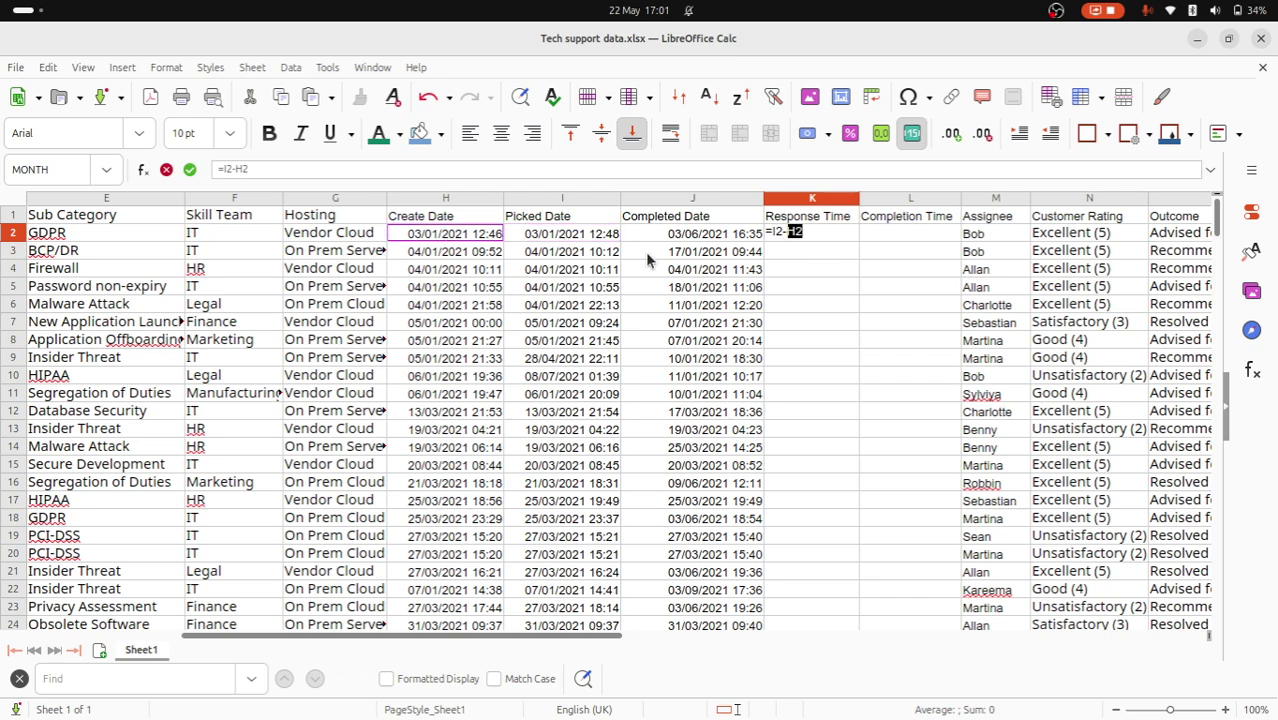
pyautogui.press('Return')
pyautogui.press('Up')
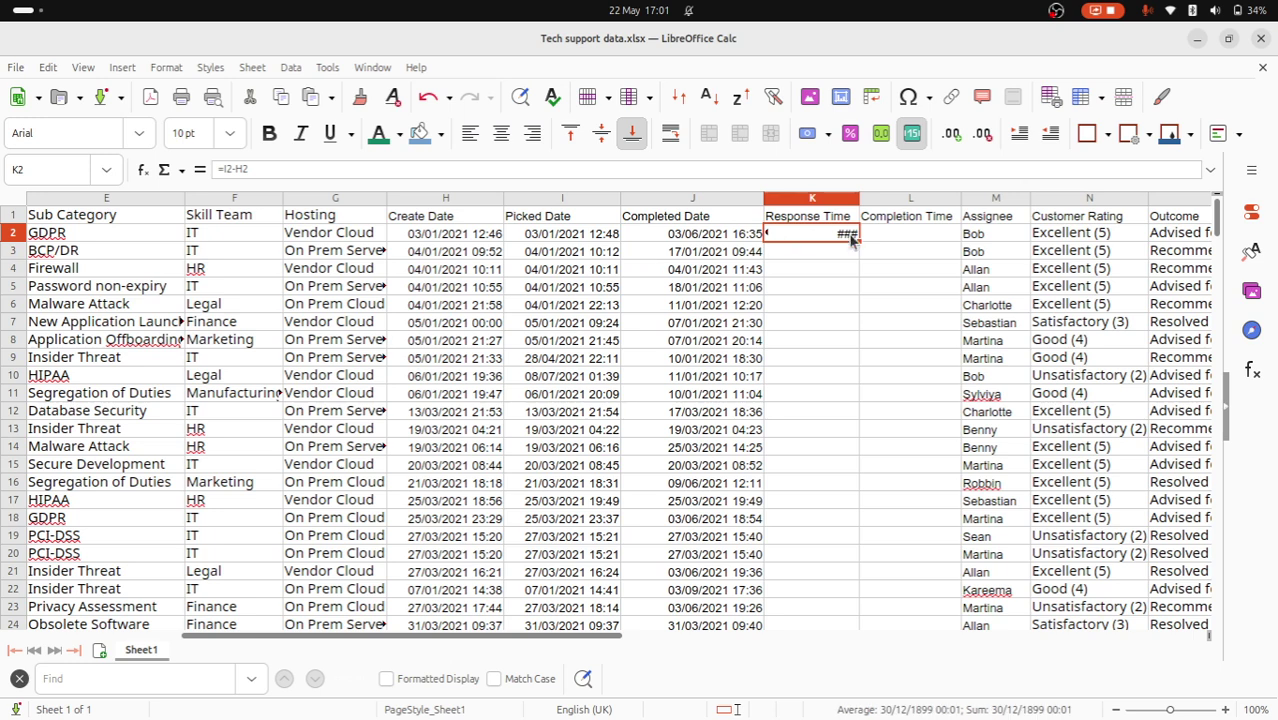
# Change the format of Response Time cell K2 from date to Number with the General format
pyautogui.rightClick(847, 237)
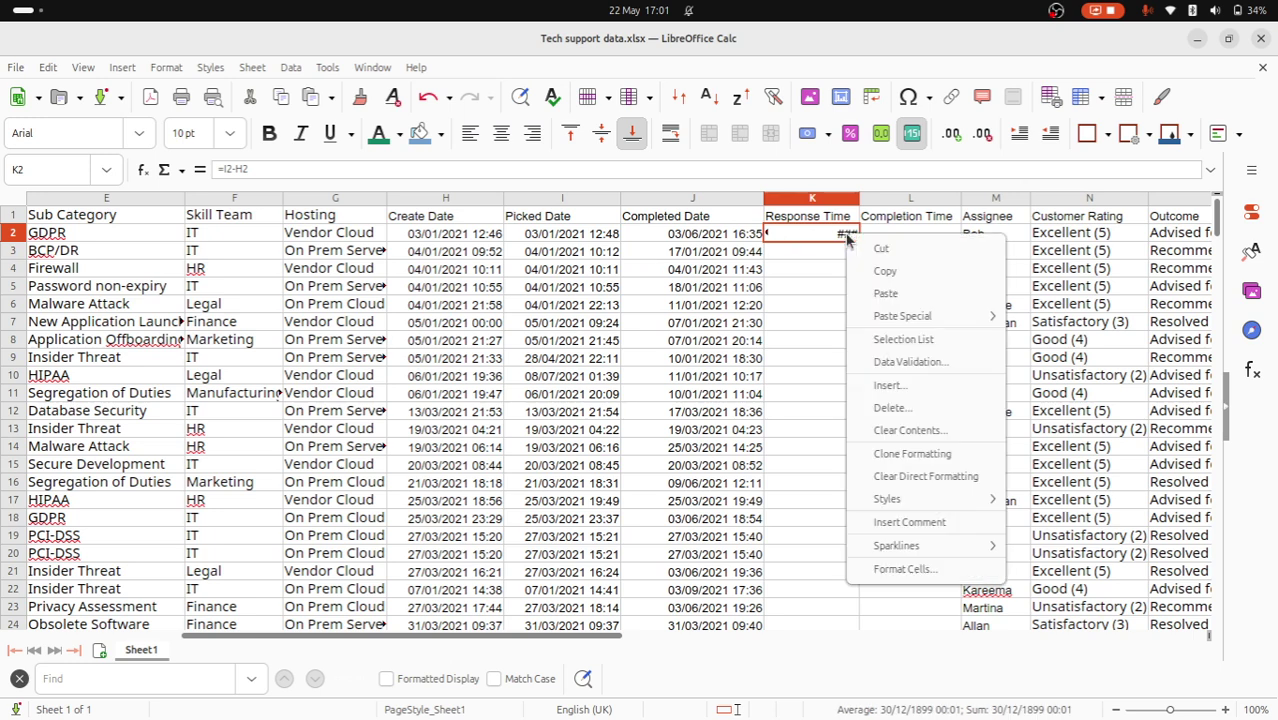
pyautogui.click(928, 568)
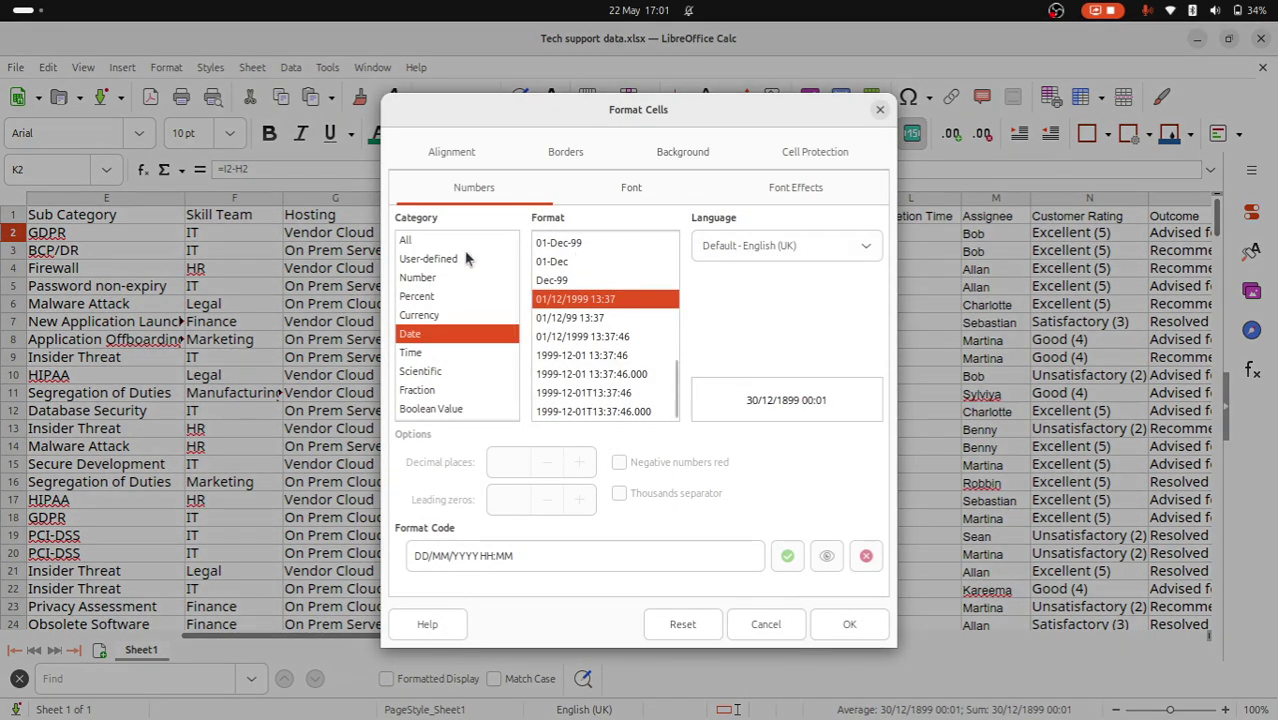
pyautogui.click(432, 278)
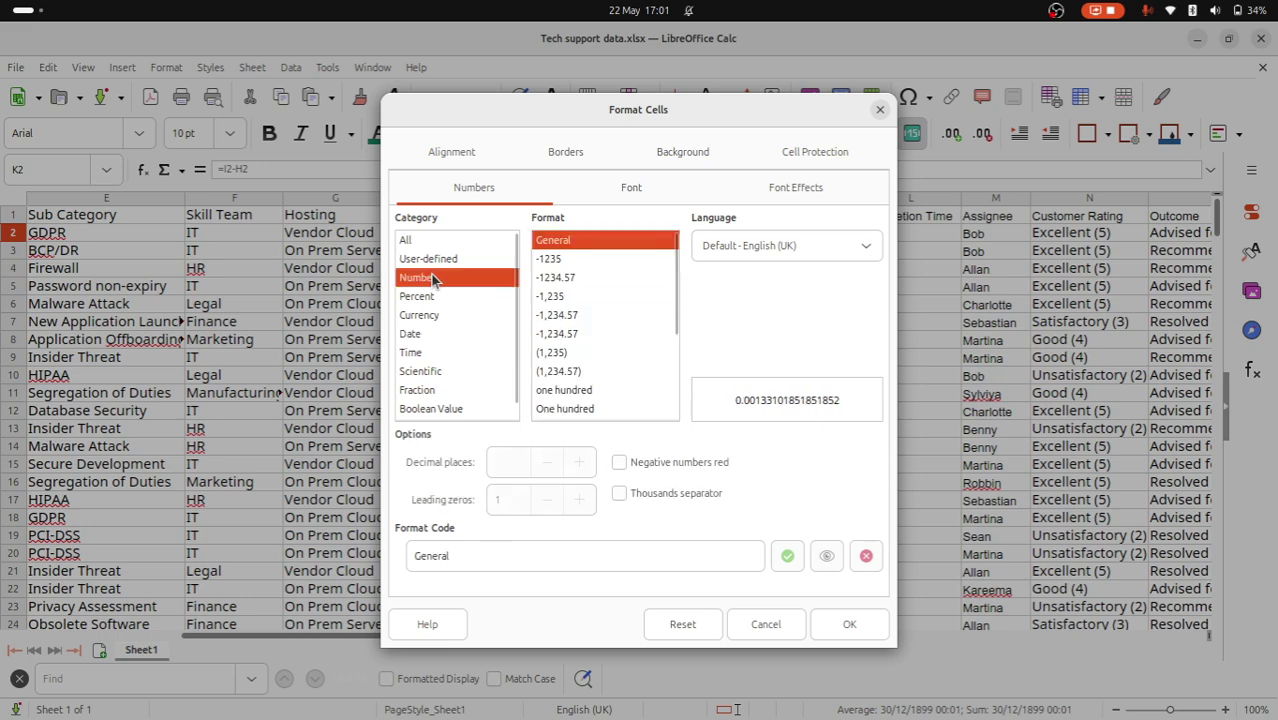
pyautogui.click(849, 623)
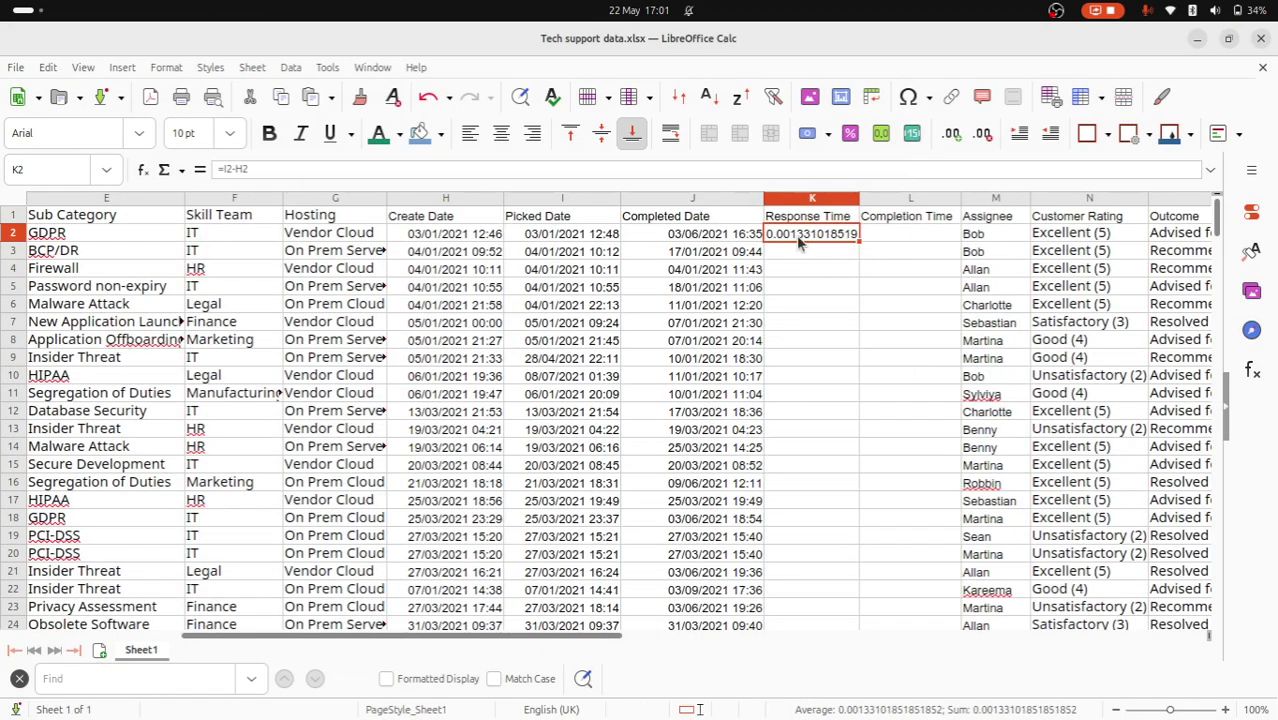
# Extend the Response Time formula in K2 with a conversion to seconds, making it =I2-H2*60*60*24
pyautogui.click(688, 168)
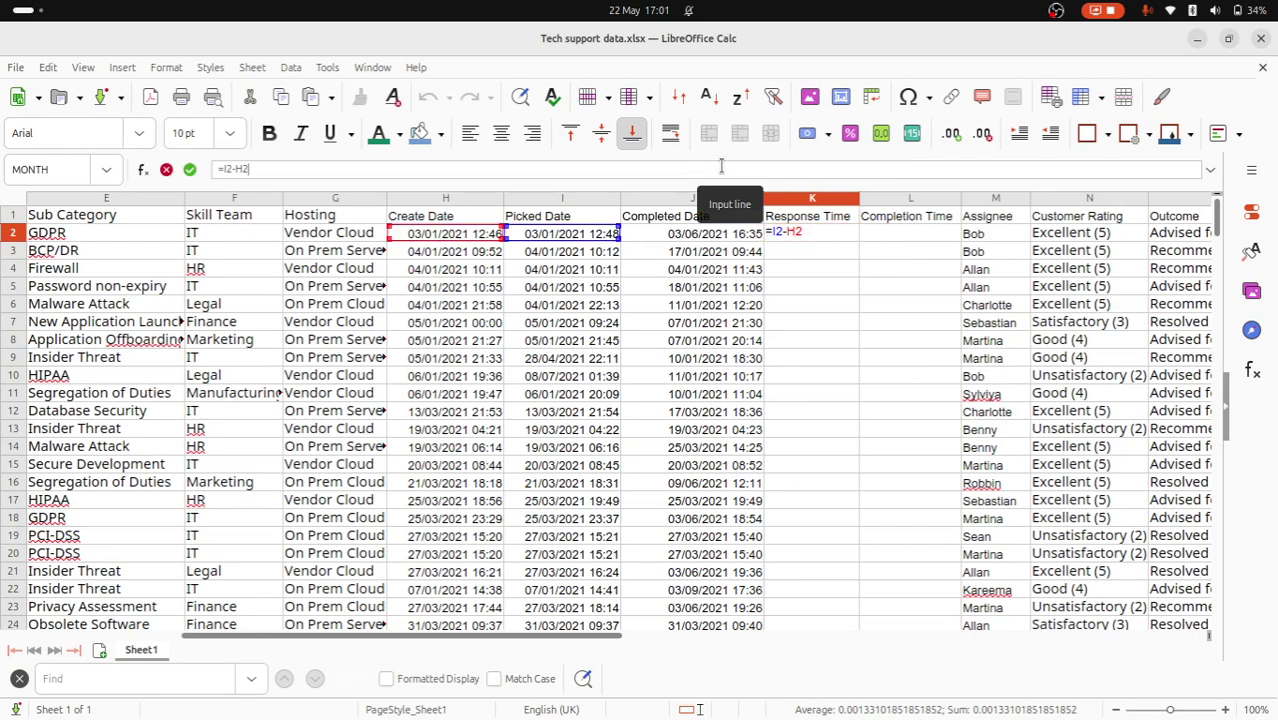
pyautogui.write('*')
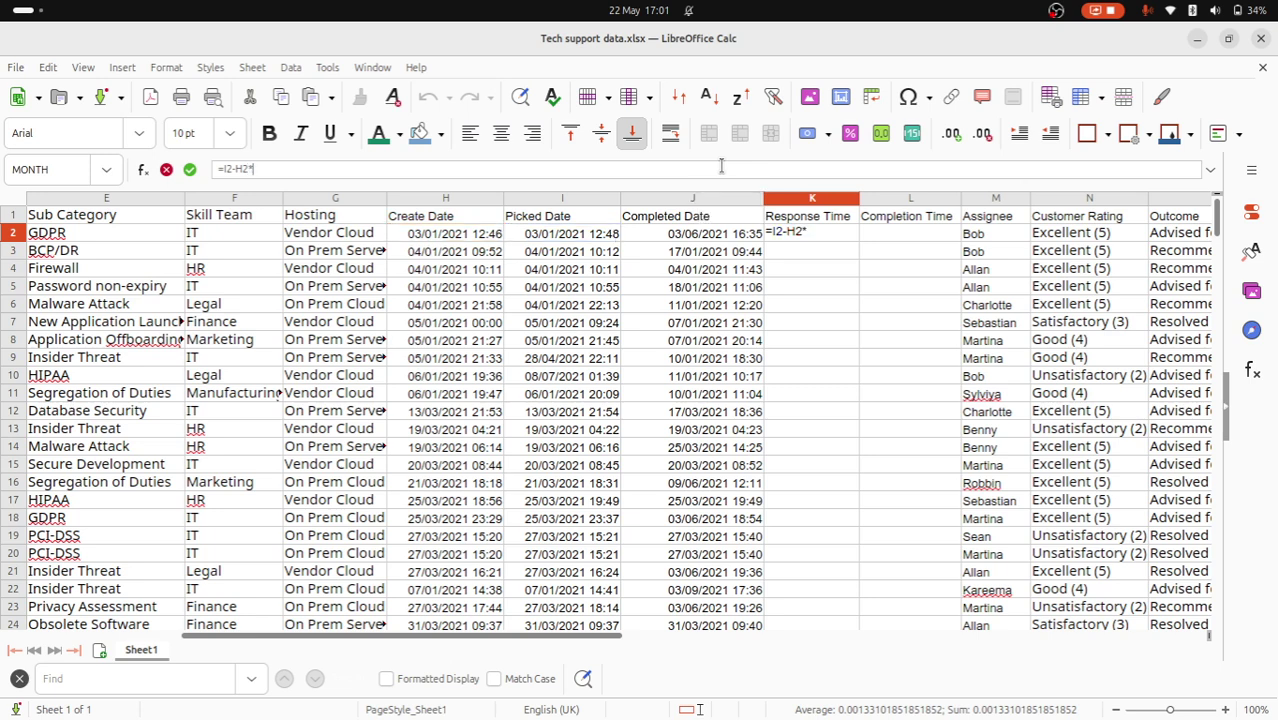
pyautogui.write('60*60*24')
pyautogui.press('Return')
pyautogui.press('Up')
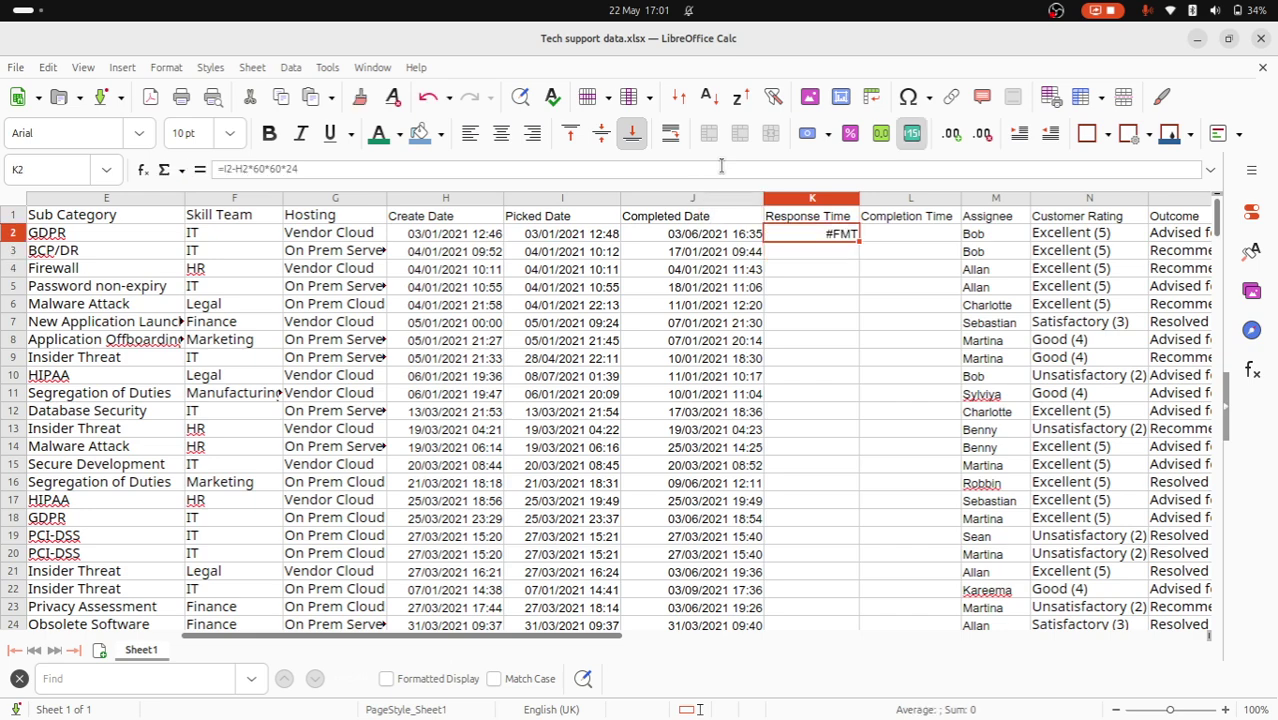
# Put the date subtraction in K2 in parentheses so the formula reads =(I2-H2)*60*60*24
pyautogui.click(248, 169)
pyautogui.write(')')
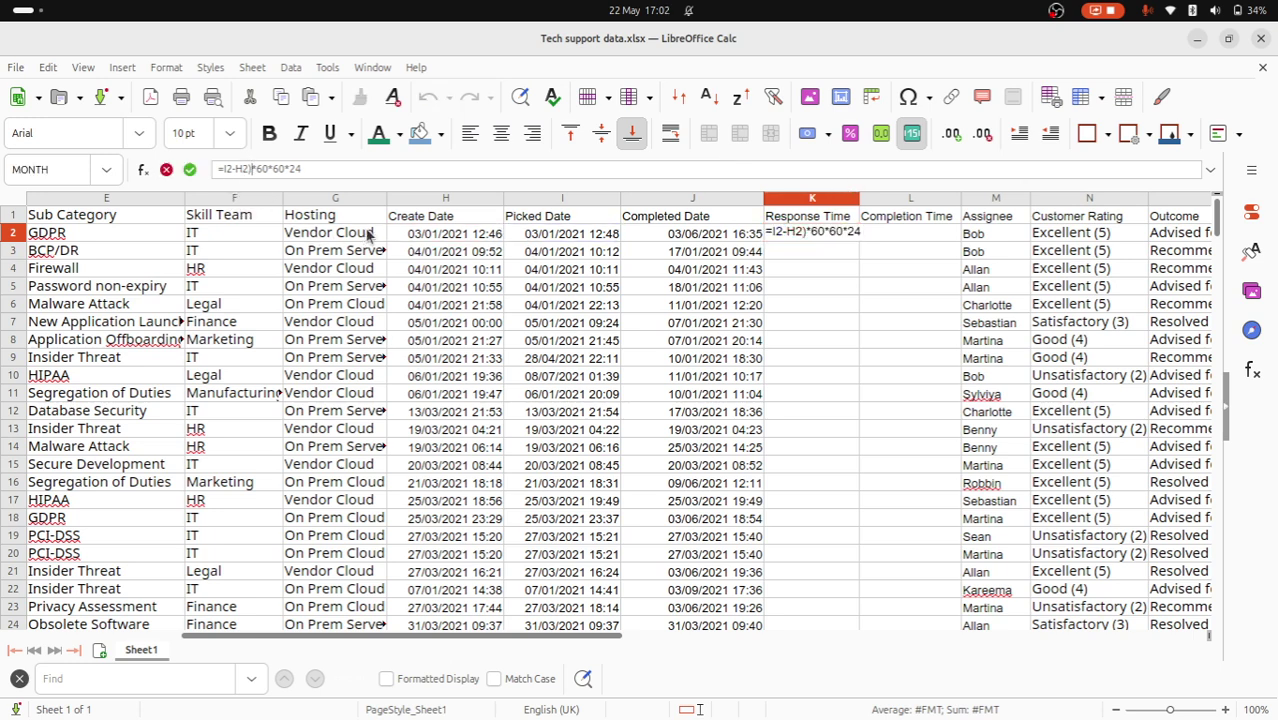
pyautogui.write('(')
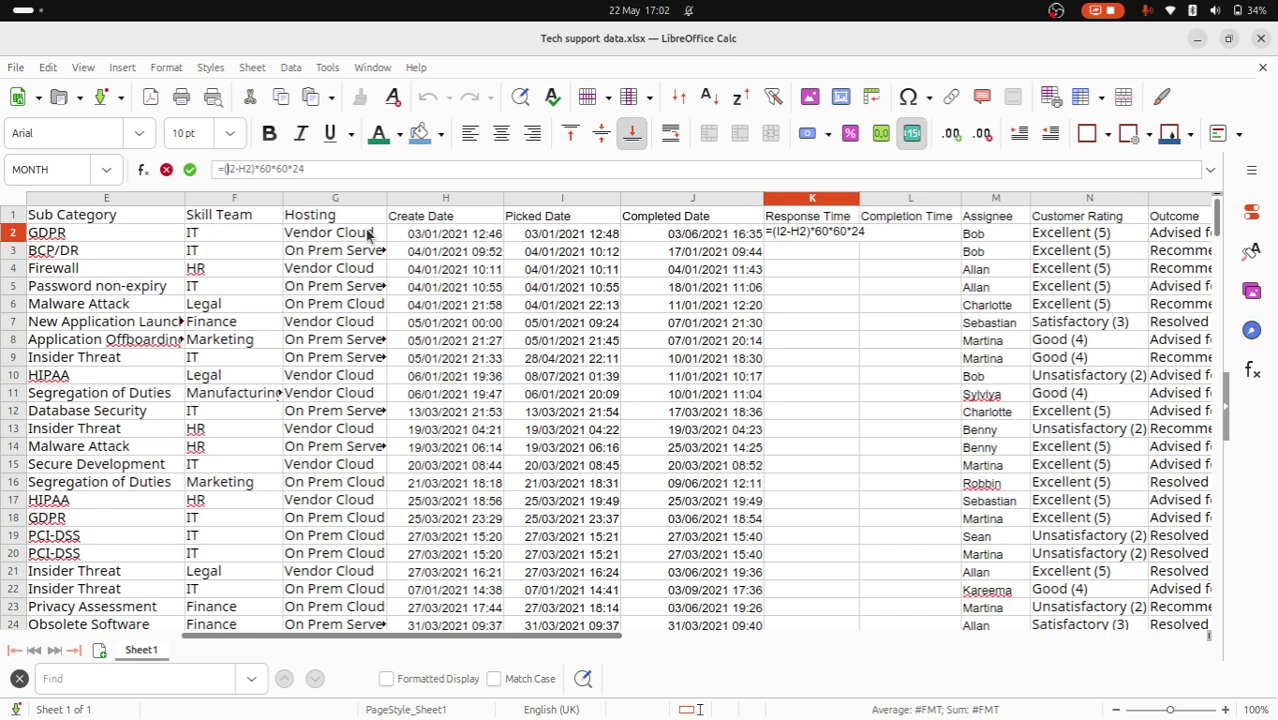
pyautogui.press('Return')
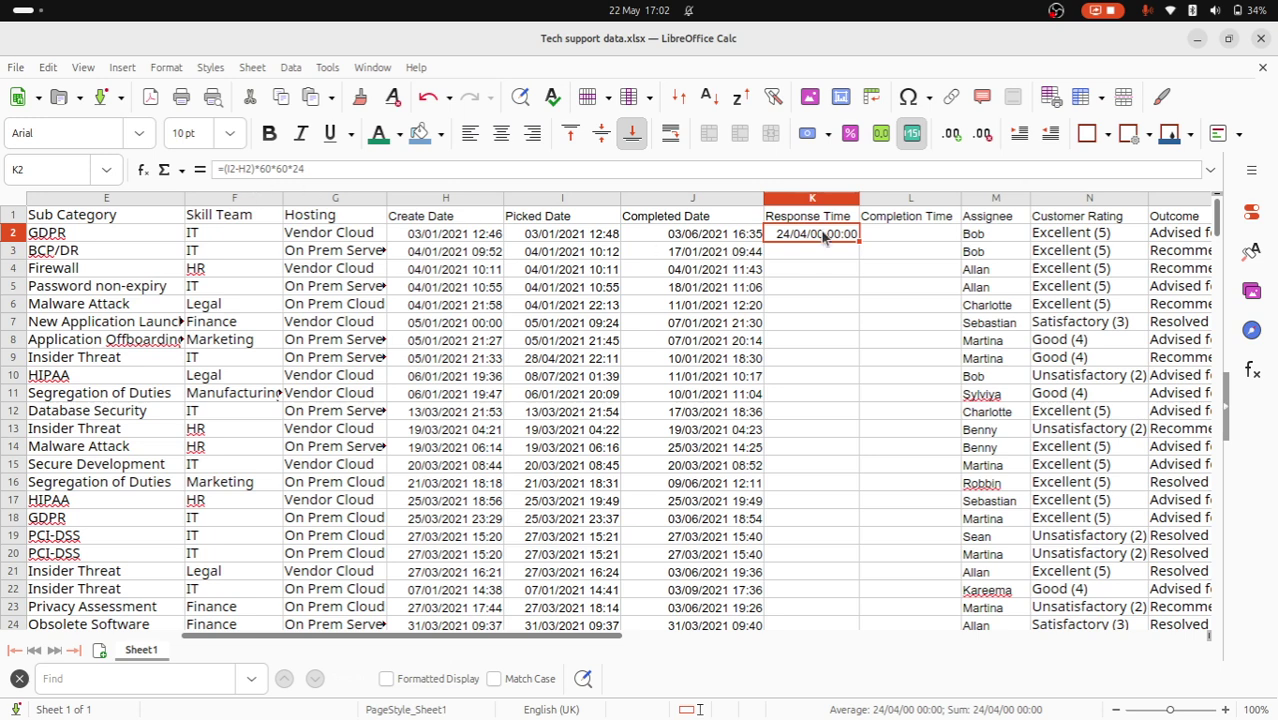
# Format the seconds result in K2 as a Number in General format
pyautogui.rightClick(823, 235)
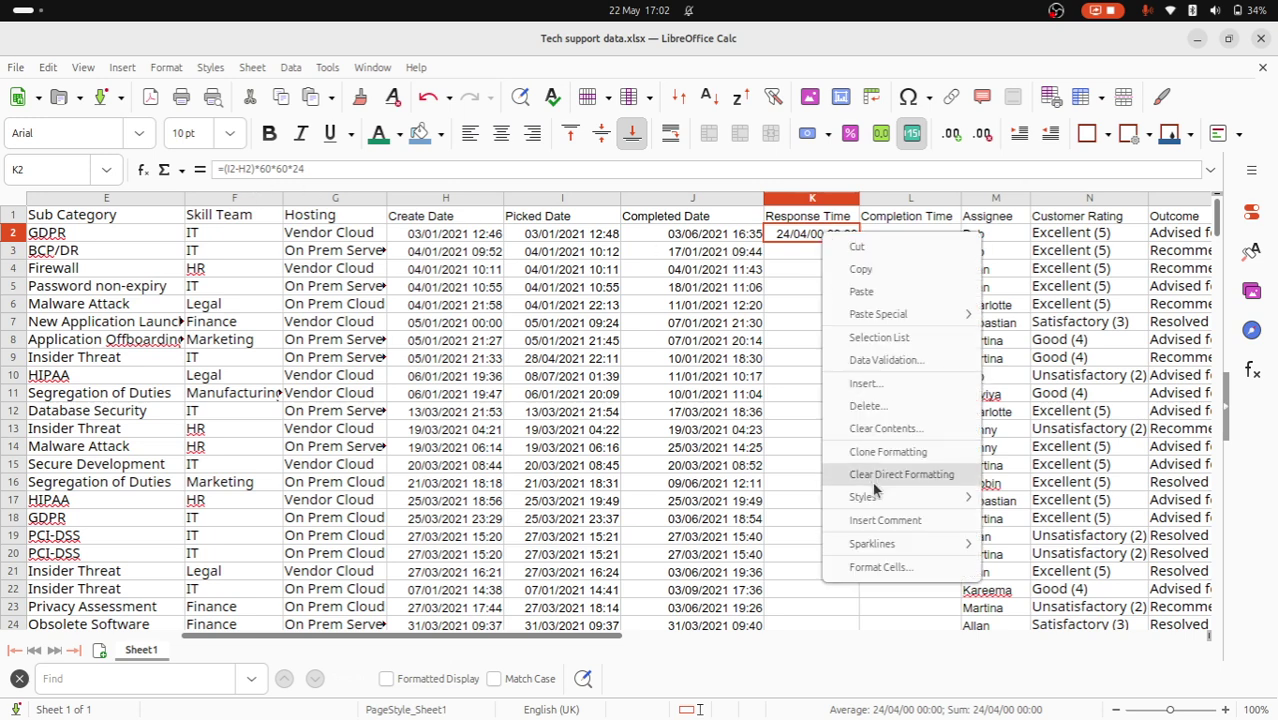
pyautogui.click(897, 581)
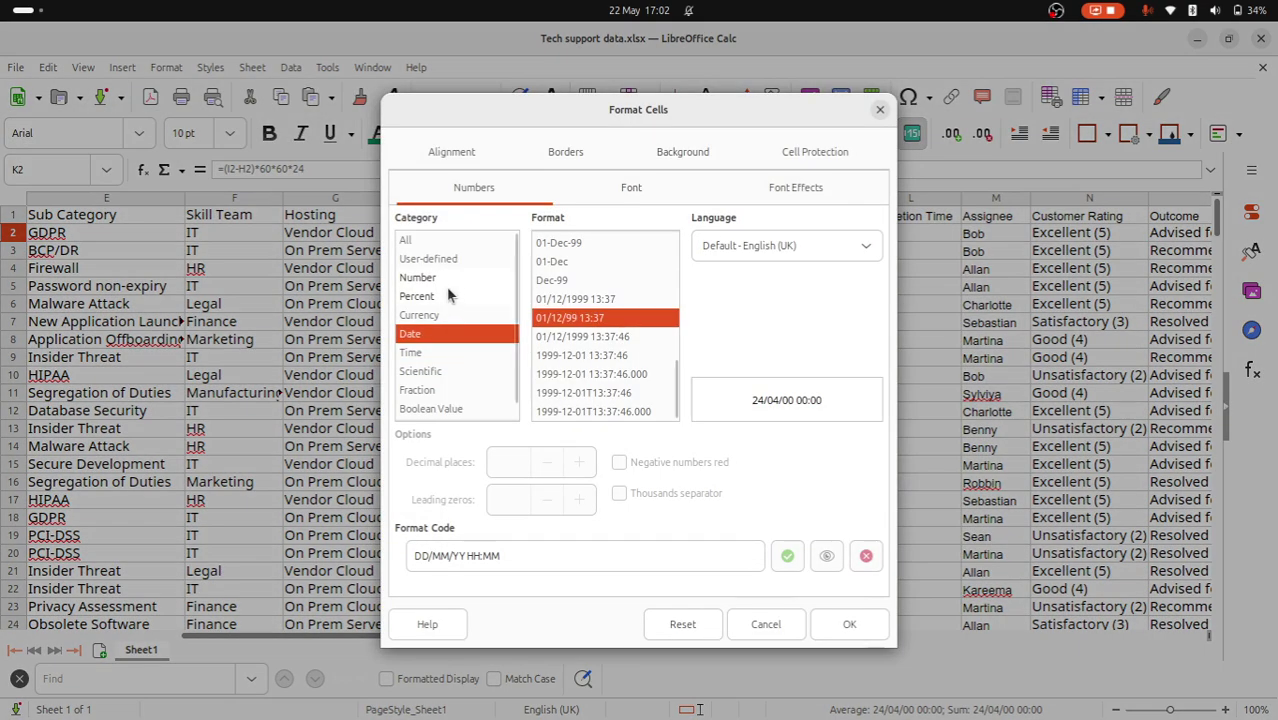
pyautogui.click(440, 280)
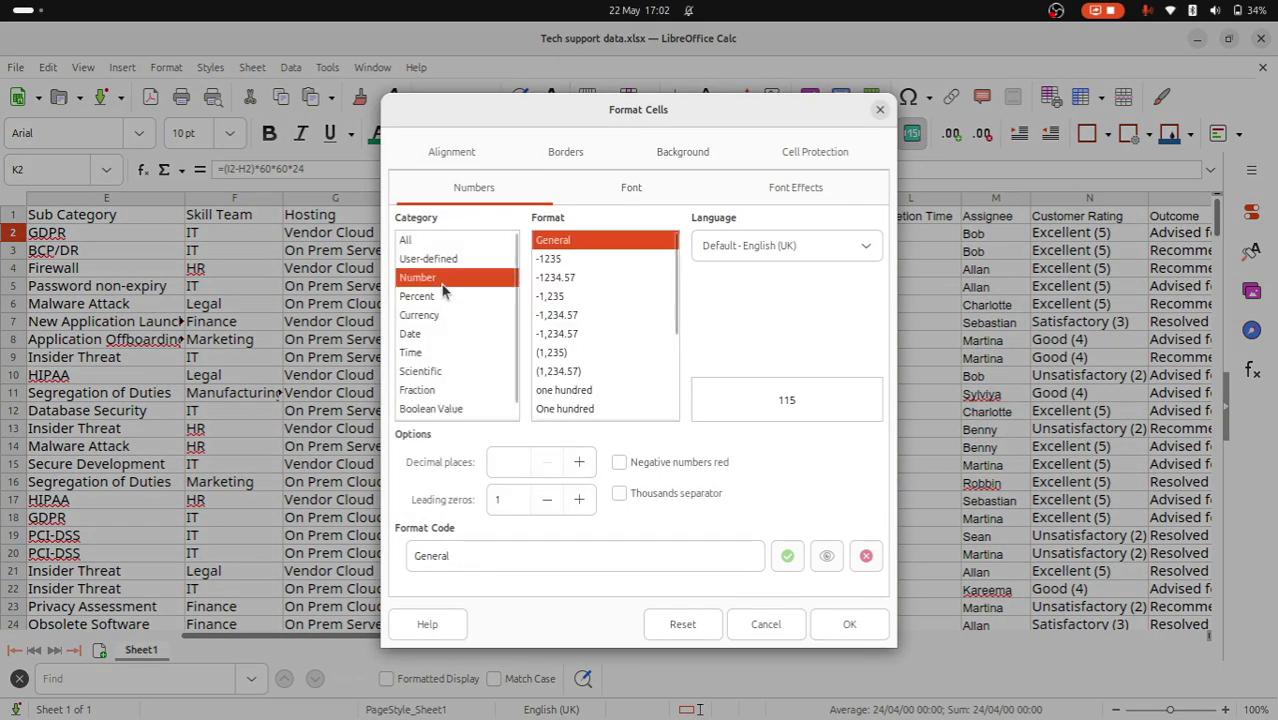
pyautogui.click(845, 624)
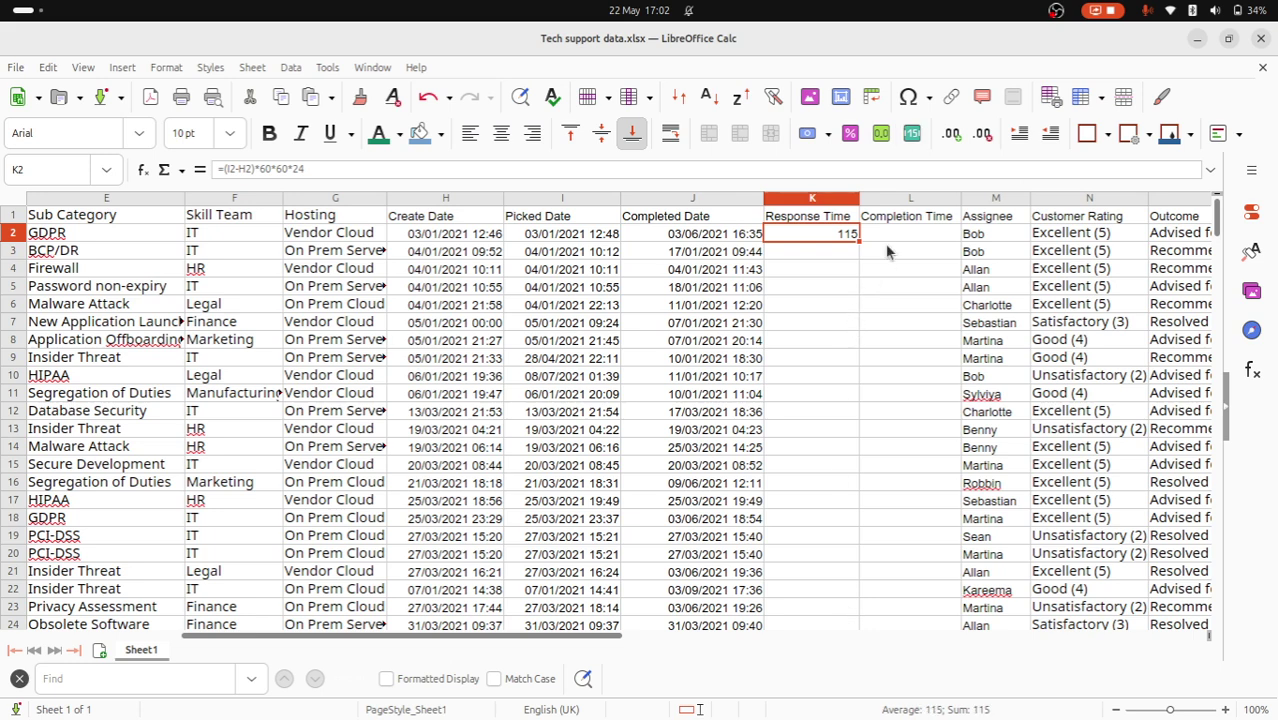
# Copy the Response Time formula from K2 into Completion Time cell L2
pyautogui.hotkey('ctrl', 'c')
pyautogui.click(900, 234)
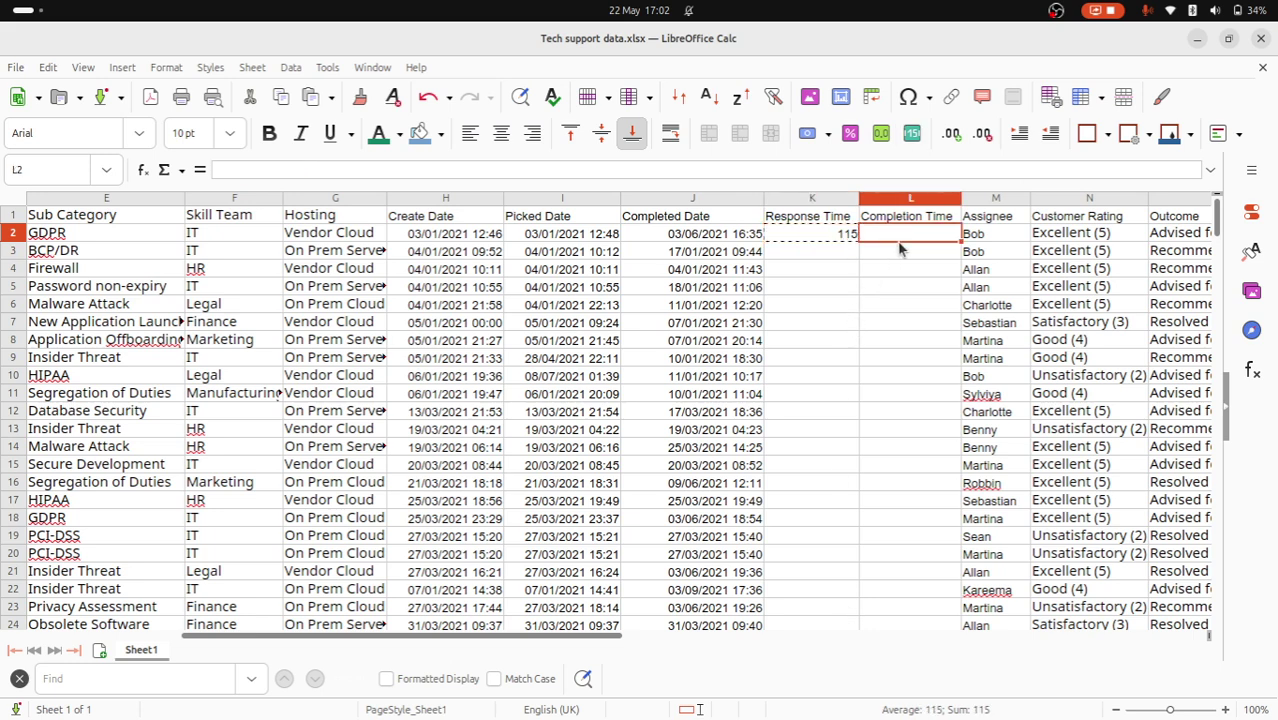
pyautogui.hotkey('ctrl', 'v')
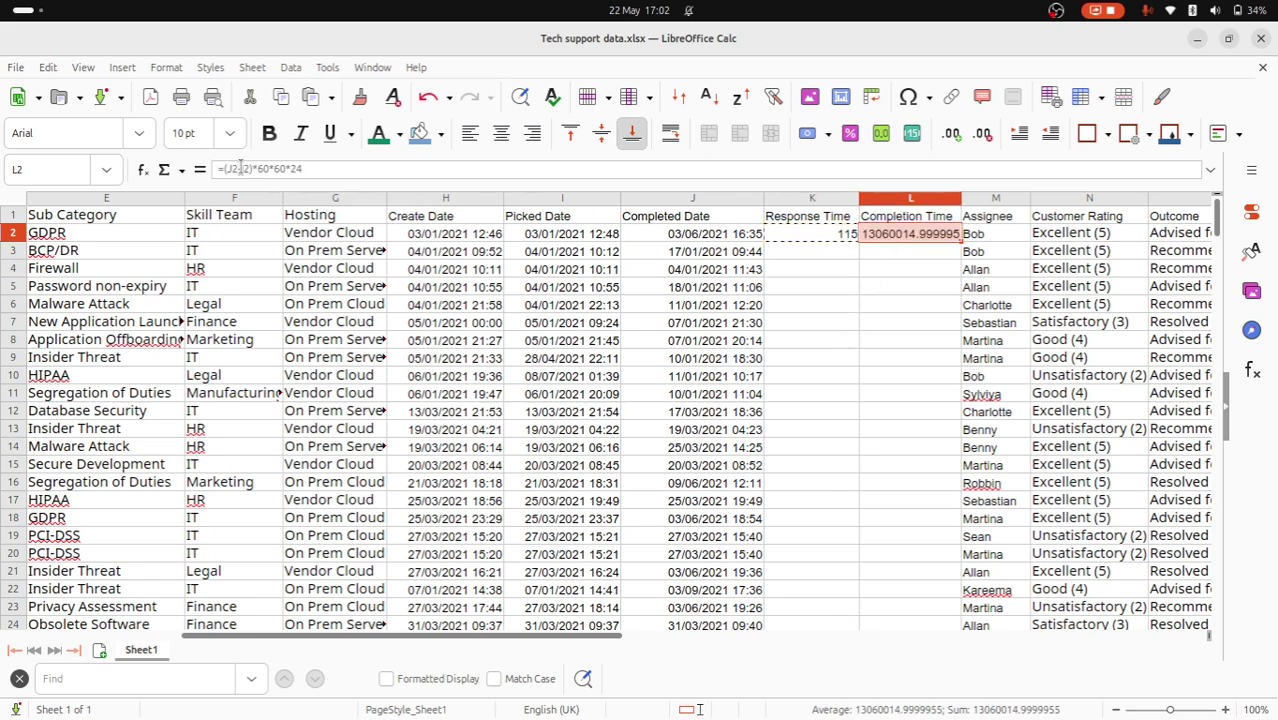
# Change the Completion Time formula in L2 to subtract the Create Date, =(J2-H2)*60*60*24, and return to K2
pyautogui.press('F2')
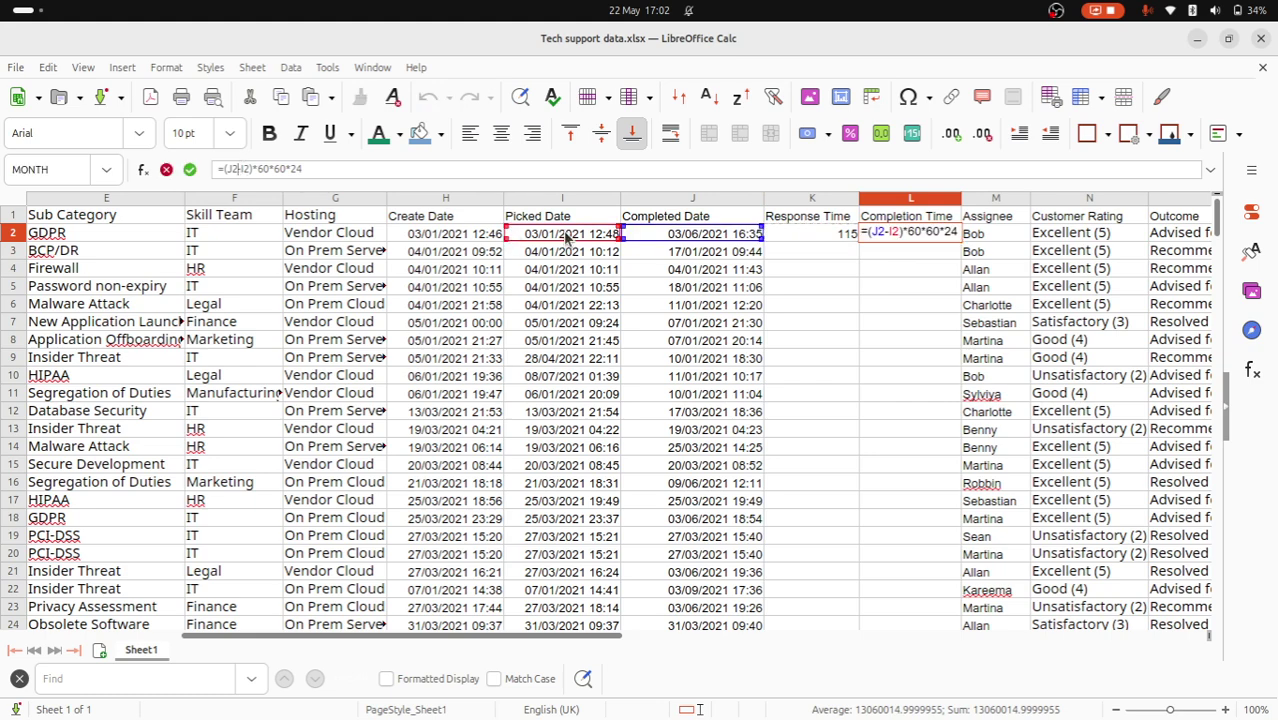
pyautogui.click(495, 234)
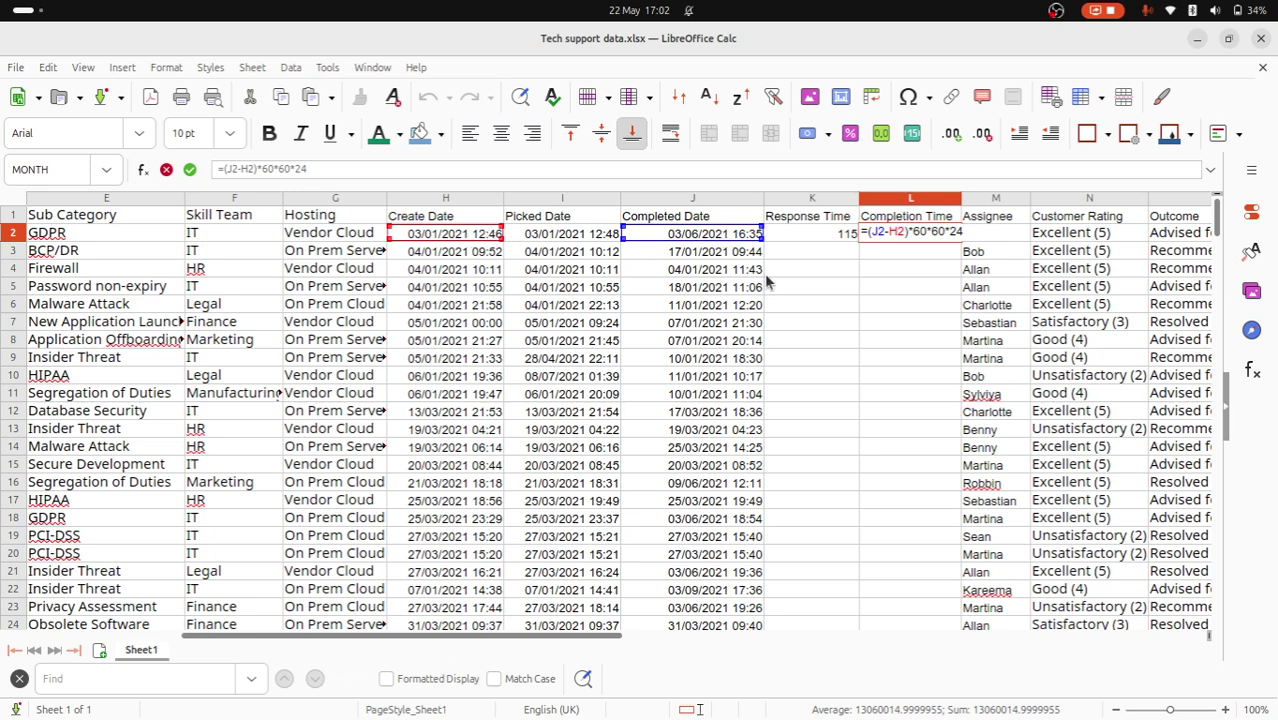
pyautogui.press('Return')
pyautogui.press('Up')
pyautogui.press('Left')
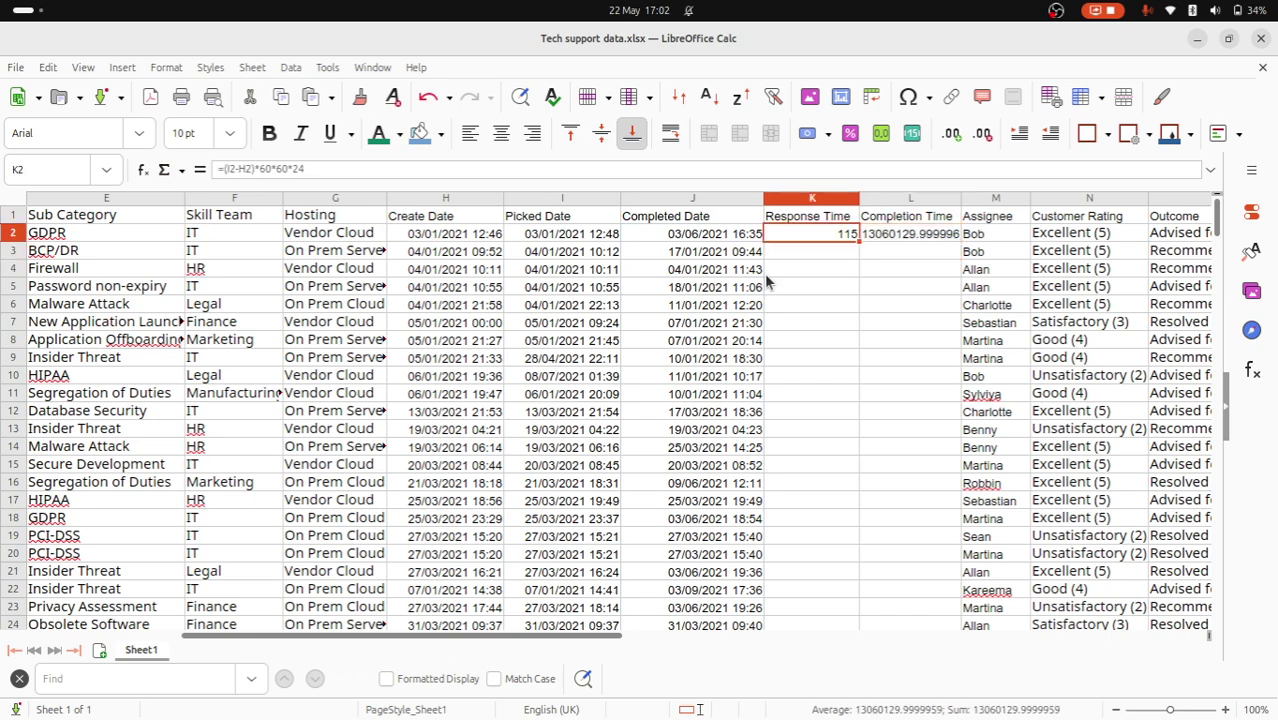
# Check the Response Time formula in K2 and the Completion Time formula in L2 without changing them
pyautogui.press('F2')
pyautogui.hotkey('ctrl', 'a')
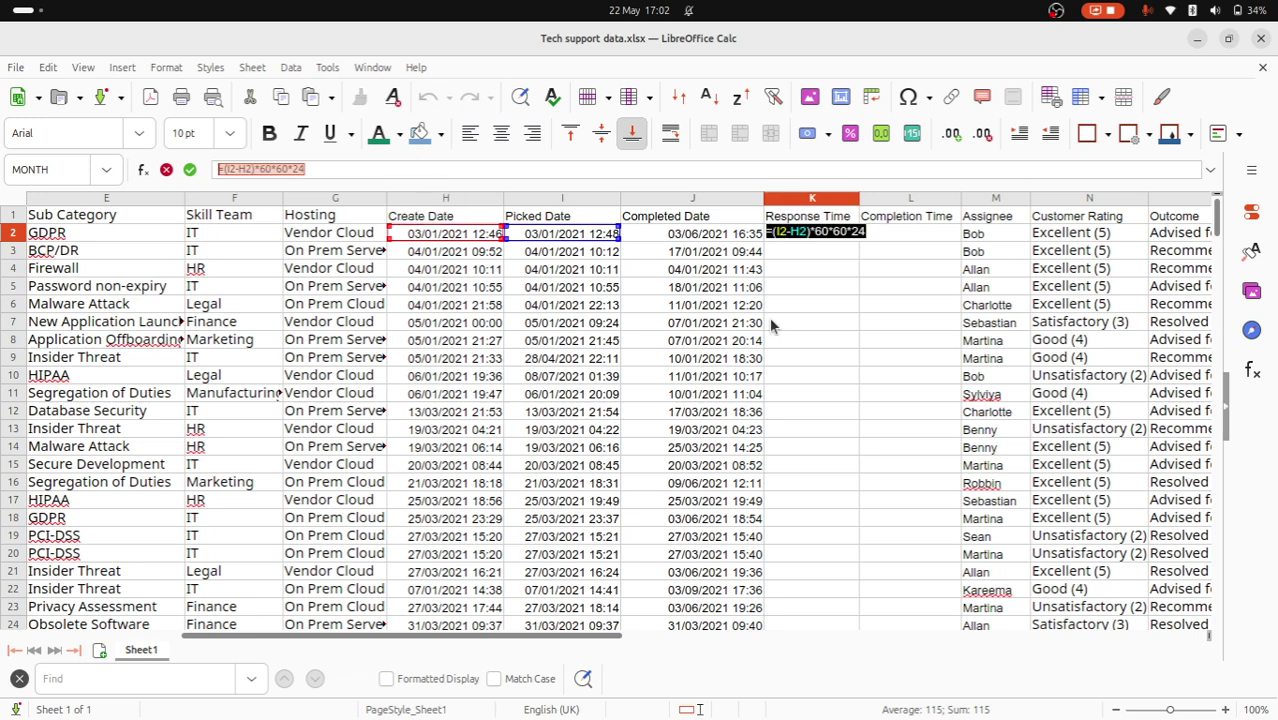
pyautogui.press('Escape')
pyautogui.click(916, 236)
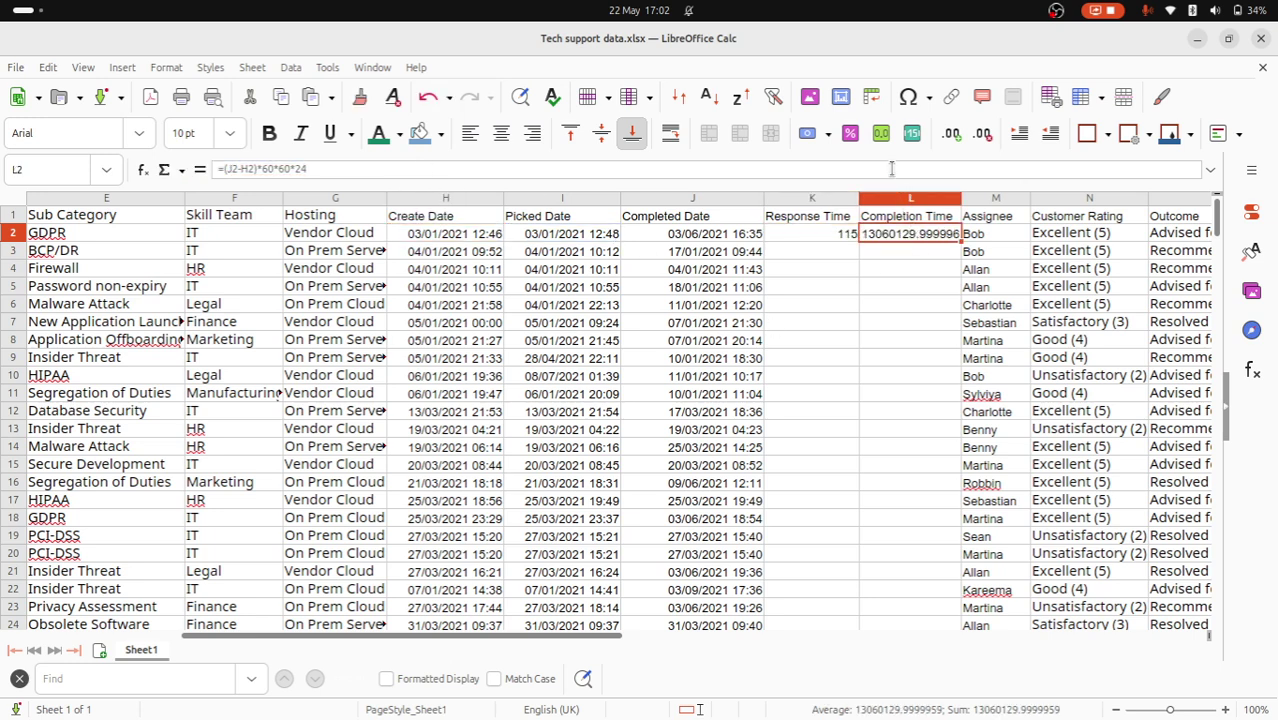
pyautogui.press('F2')
pyautogui.hotkey('ctrl', 'a')
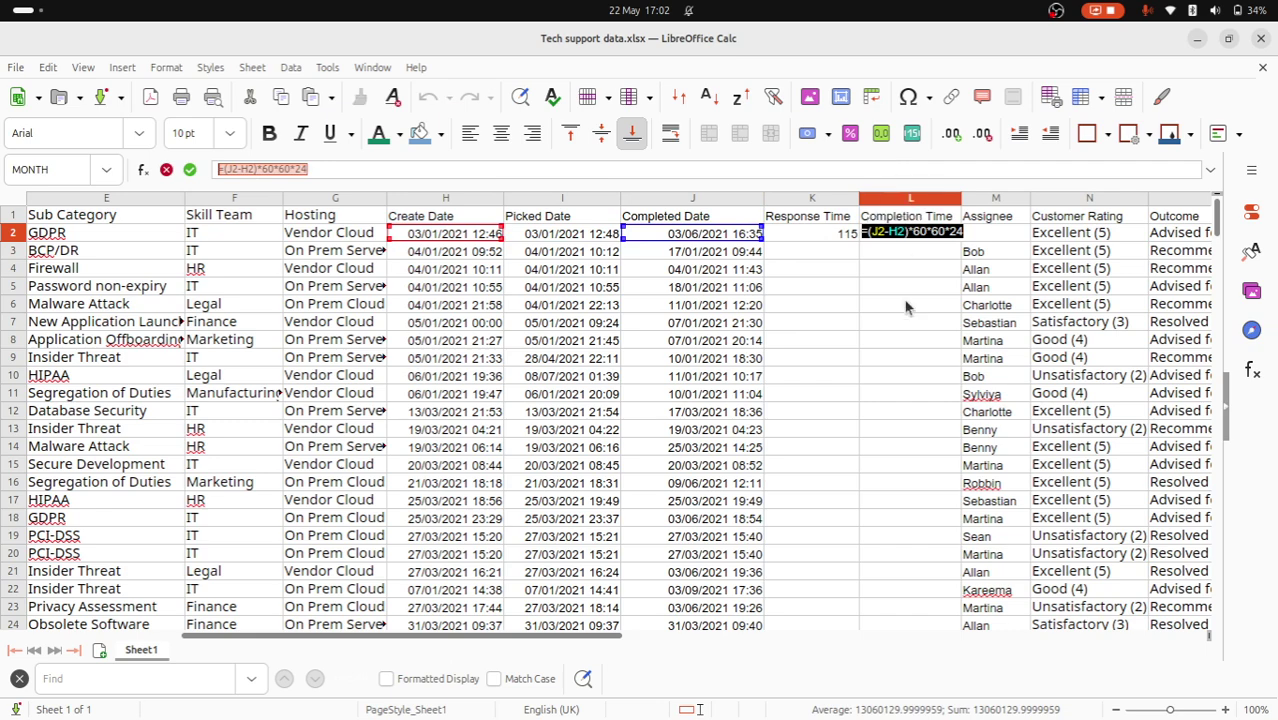
pyautogui.press('Return')
# Copy the Response Time and Completion Time formulas from K2:L2 into all remaining data rows, K3:L628
pyautogui.click(864, 272)
pyautogui.moveTo(825, 234); pyautogui.dragTo(905, 234)
pyautogui.hotkey('ctrl', 'c')
pyautogui.press('Left')
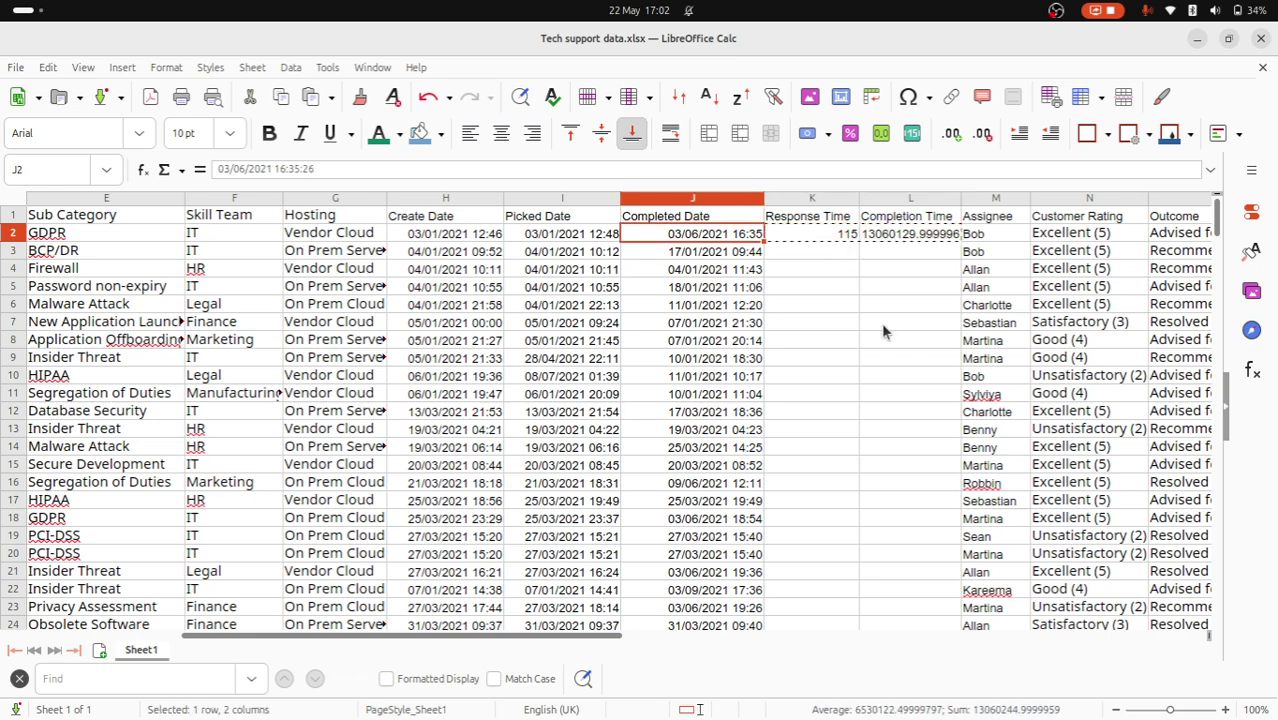
pyautogui.hotkey('ctrl', 'Down')
pyautogui.hotkey('shift', 'Right')
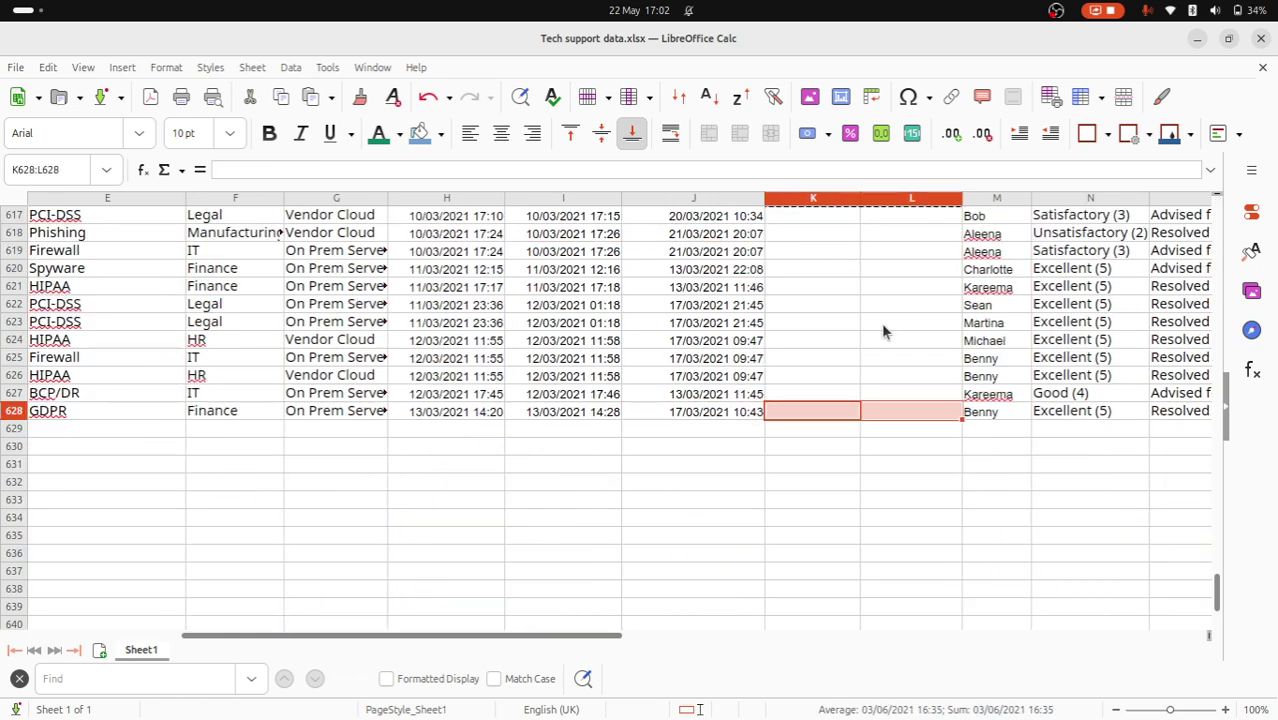
pyautogui.hotkey('ctrl', 'shift', 'Up')
pyautogui.hotkey('shift', 'Down')
pyautogui.hotkey('ctrl', 'v')
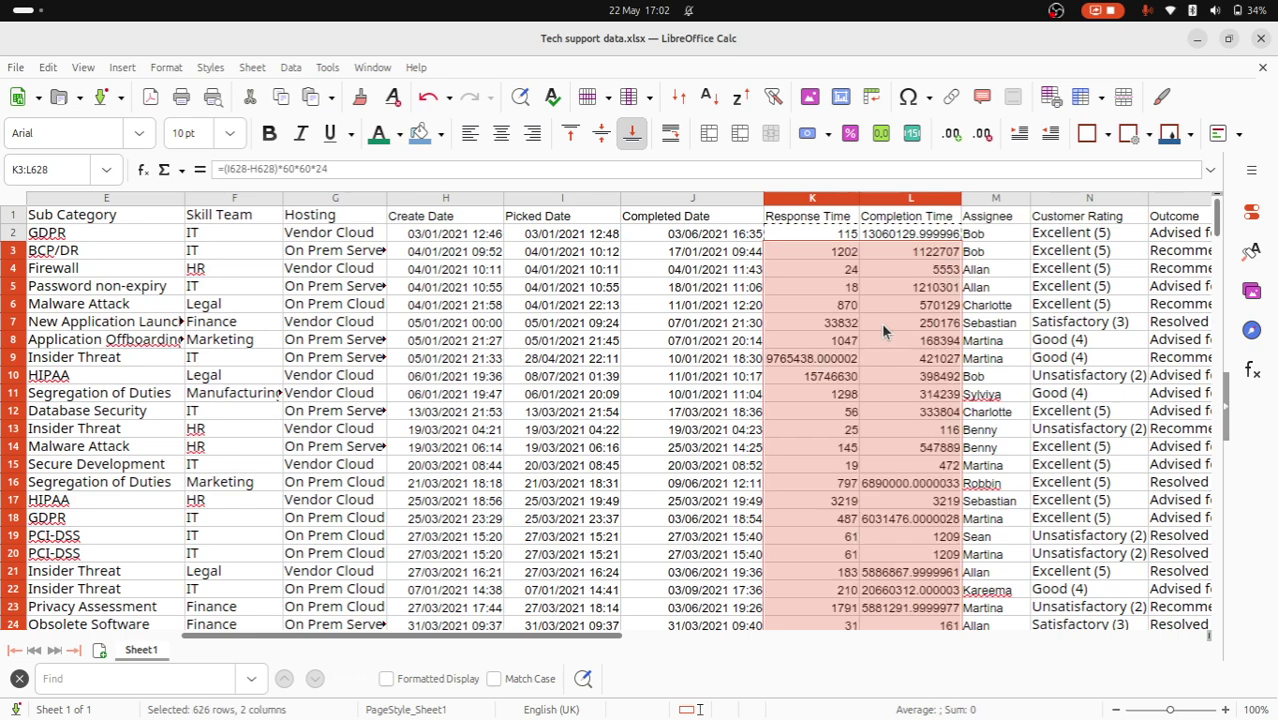
# Examine the filled Response Time and Completion Time values from the last data row upward for errors
pyautogui.press('Left')
pyautogui.hotkey('ctrl', 'Down')
pyautogui.press('Right')
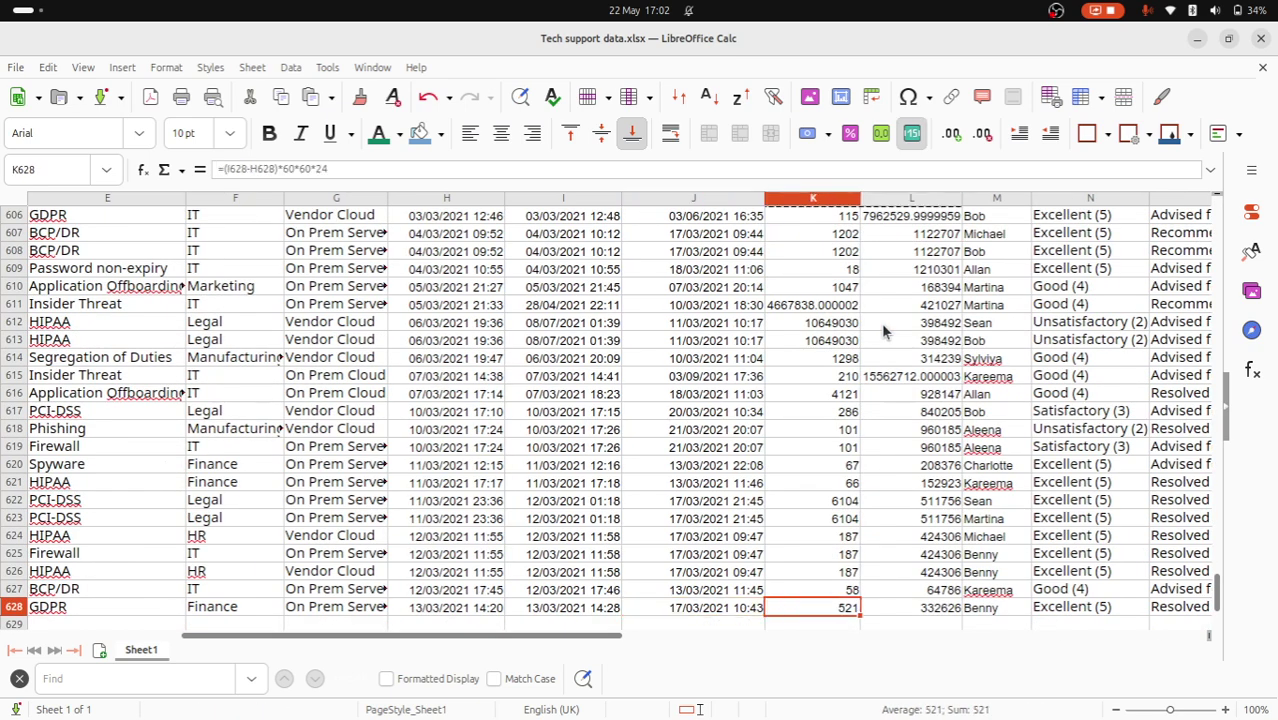
pyautogui.press('Up')
pyautogui.press('Up')
pyautogui.press('Up')
pyautogui.press('Up')
pyautogui.press('Up')
pyautogui.press('Up')
pyautogui.press('Up')
pyautogui.press('Up')
pyautogui.press('Up')
pyautogui.press('Up')
pyautogui.press('Up')
pyautogui.press('Up')
pyautogui.press('Up')
pyautogui.press('Up')
pyautogui.press('Up')
pyautogui.press('Up')
pyautogui.press('Up')
pyautogui.press('Up')
pyautogui.press('Up')
pyautogui.press('Up')
pyautogui.press('Up')
pyautogui.press('Up')
pyautogui.press('Up')
pyautogui.press('Up')
pyautogui.press('Up')
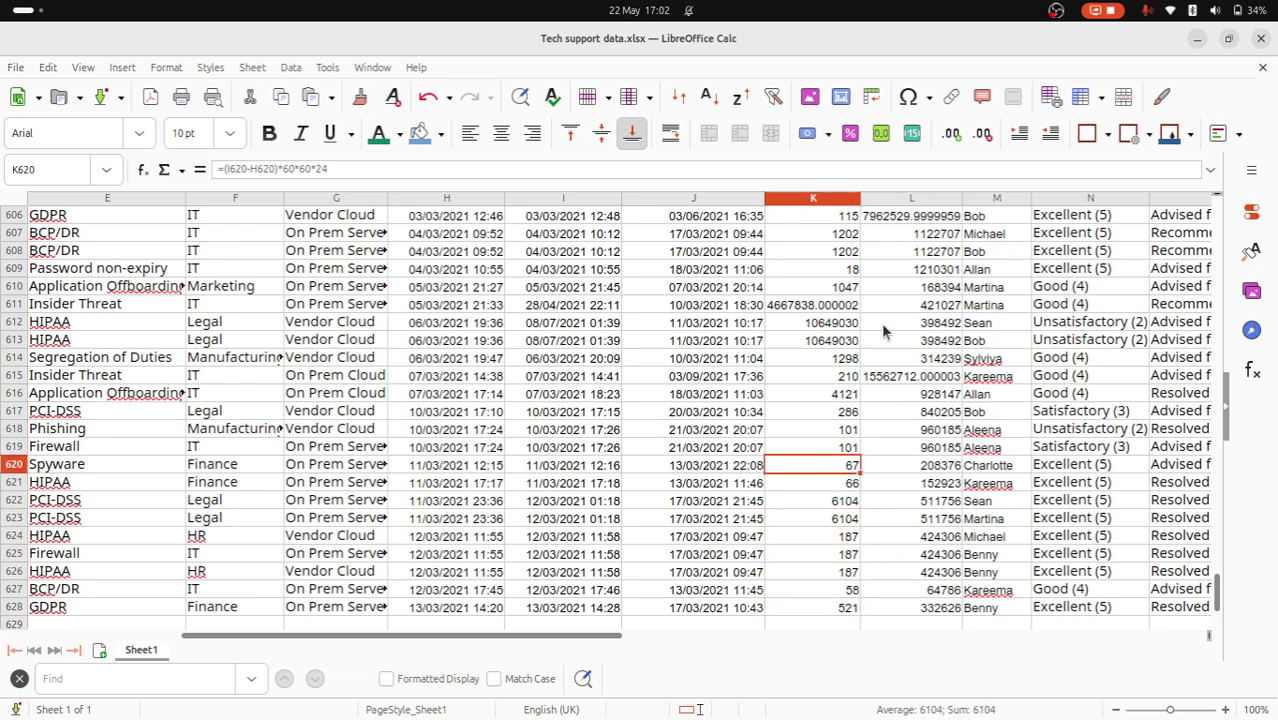
pyautogui.press('Up')
pyautogui.press('Up')
pyautogui.press('Up')
pyautogui.press('Up')
pyautogui.press('Up')
pyautogui.press('Up')
pyautogui.press('Up')
pyautogui.press('Up')
pyautogui.press('Up')
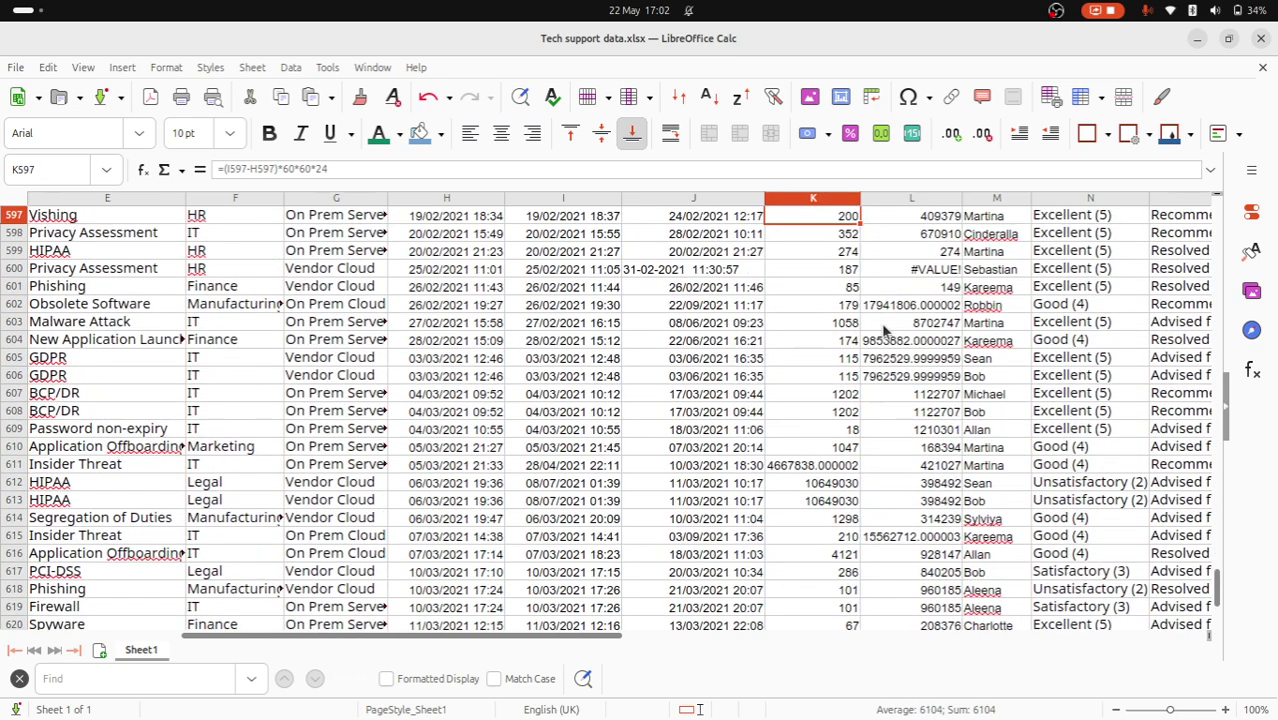
pyautogui.press('Down')
pyautogui.press('Down')
pyautogui.press('Down')
pyautogui.press('Down')
pyautogui.press('Down')
pyautogui.press('Down')
pyautogui.press('Down')
pyautogui.press('Down')
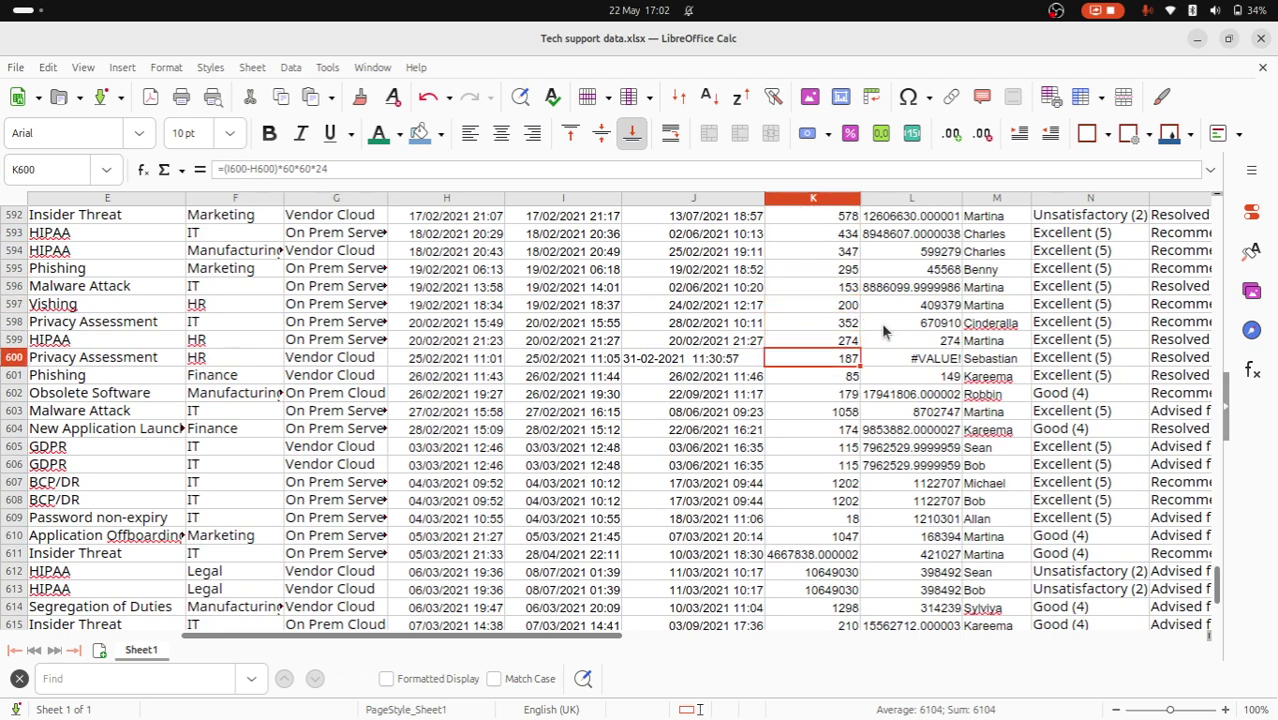
# Delete row 600, the ticket with the invalid Completed Date 31-02-2021
pyautogui.press('Right')
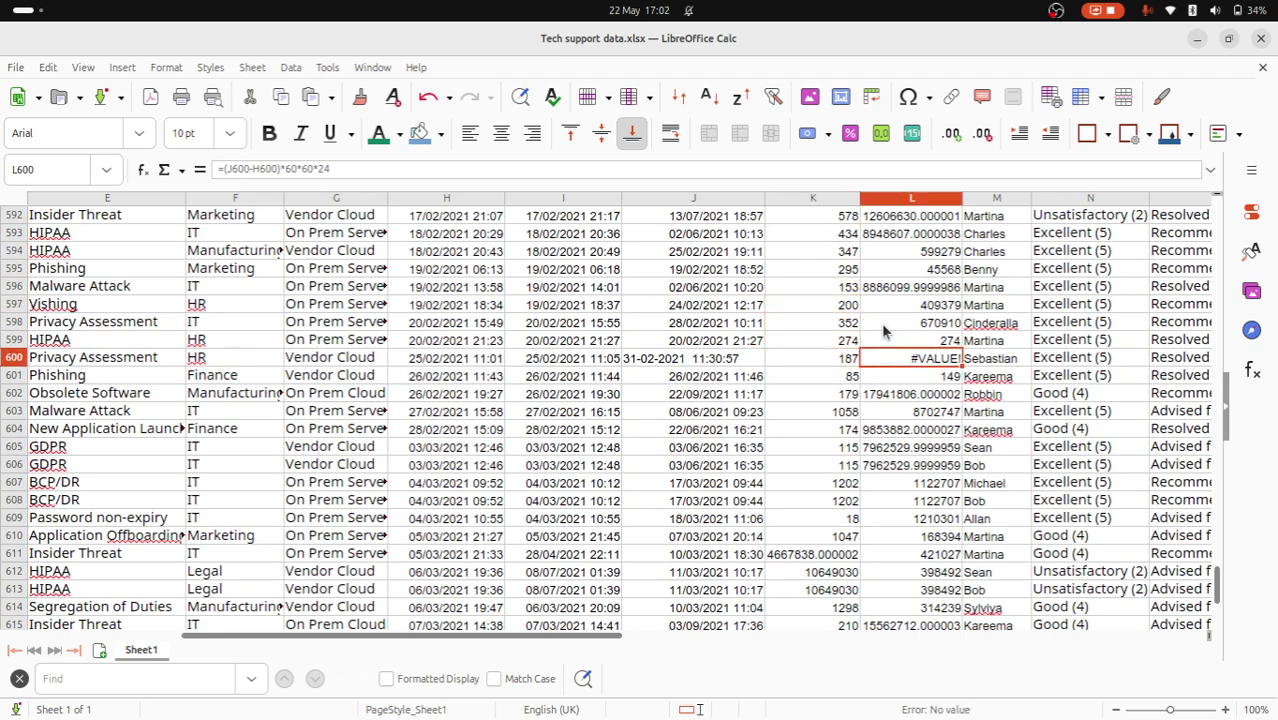
pyautogui.click(14, 358)
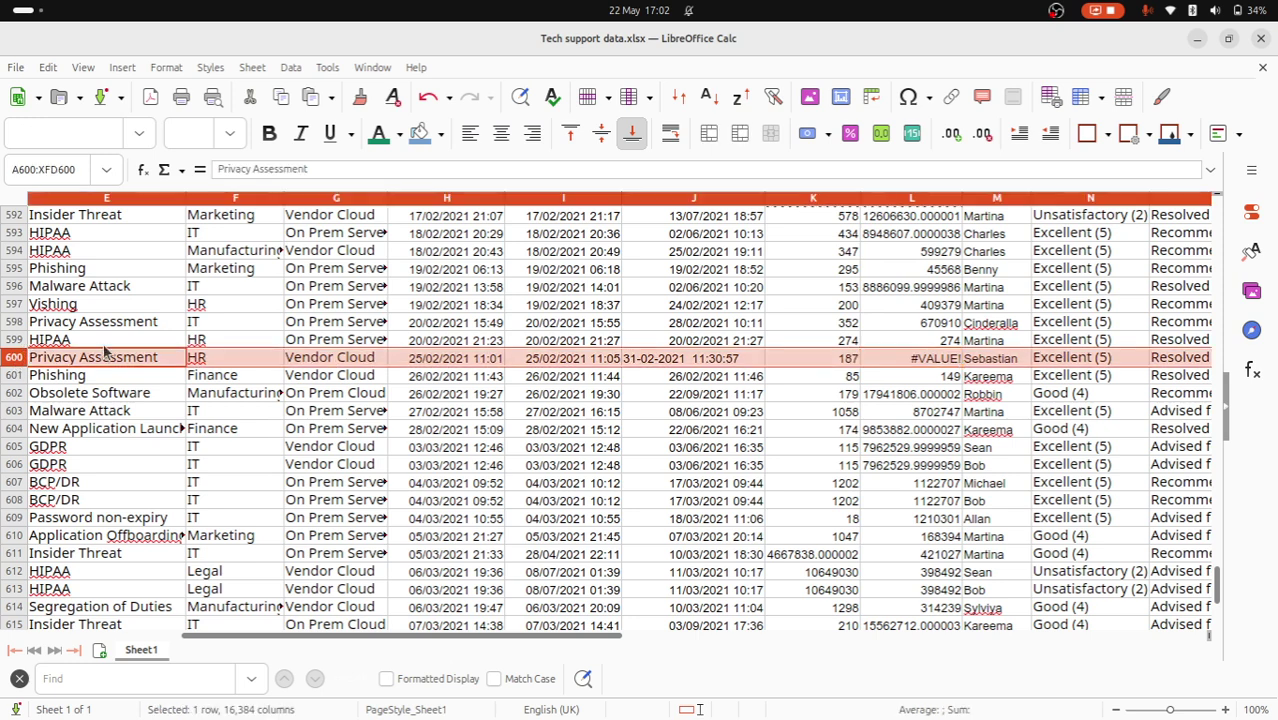
pyautogui.rightClick(12, 363)
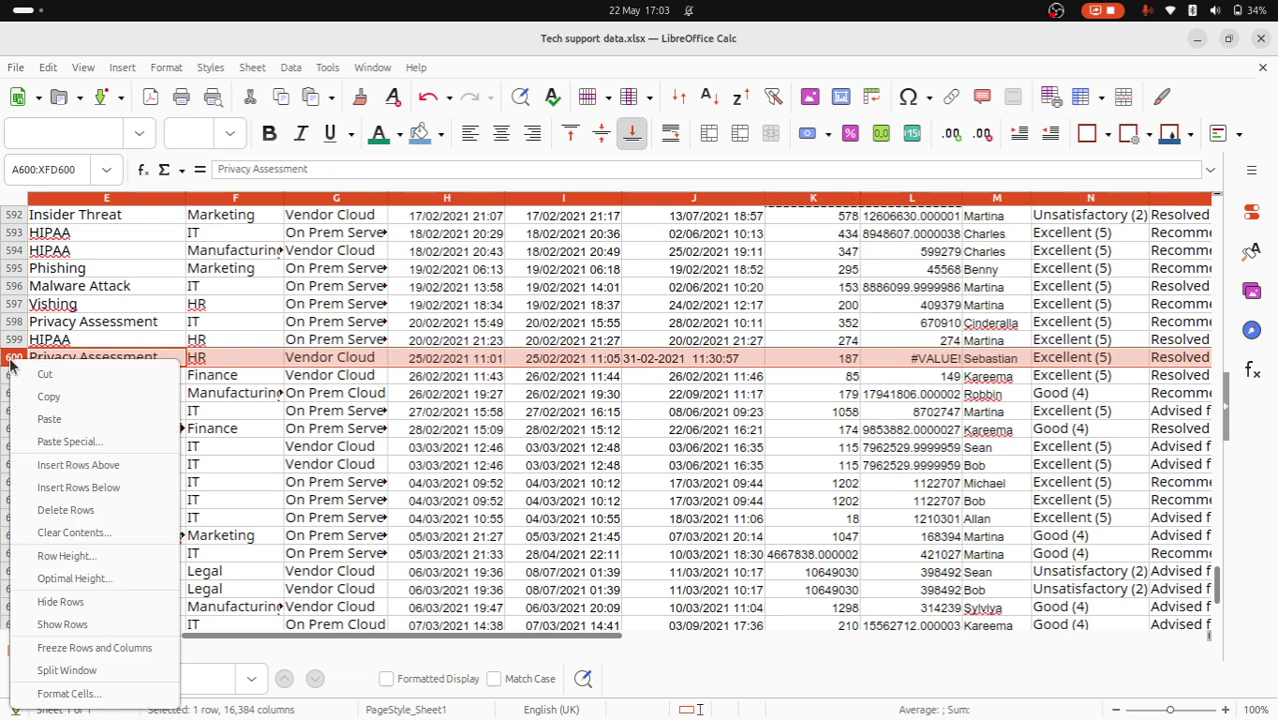
pyautogui.click(141, 510)
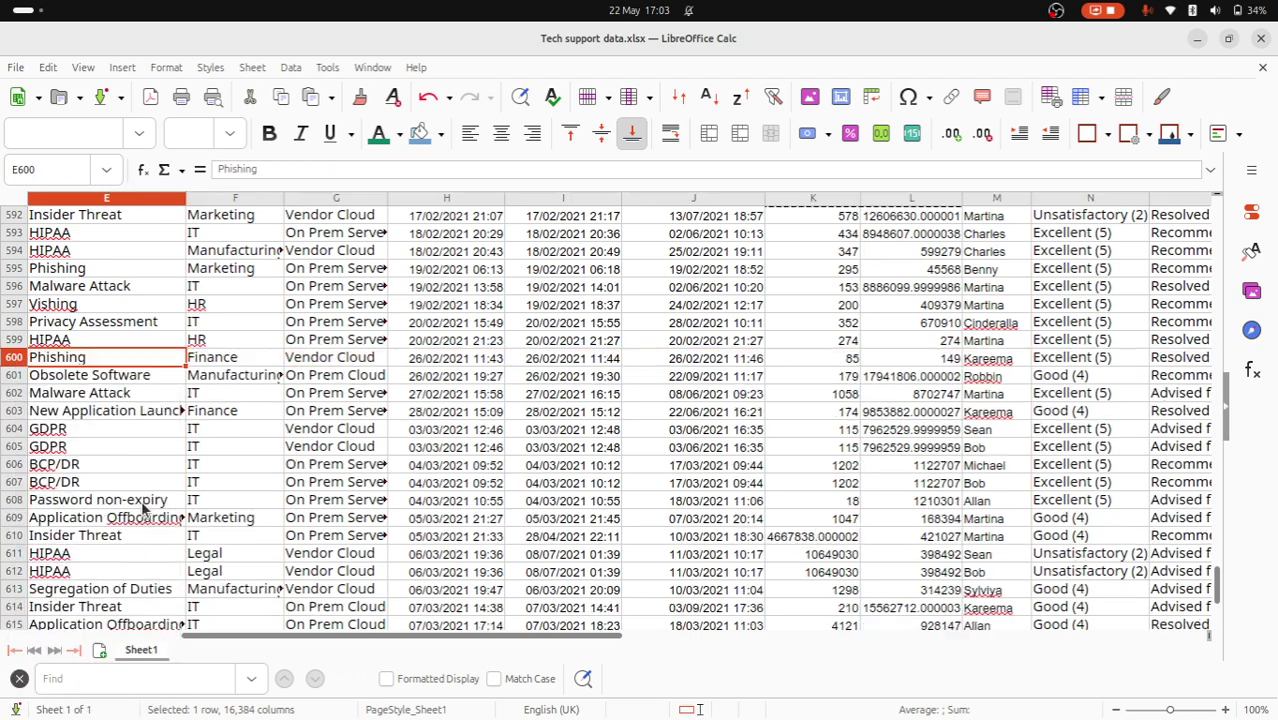
# Look further up the time columns for implausible values and delete row 443, which has a negative Response Time
pyautogui.click(934, 272)
pyautogui.scroll(12, 934, 278)
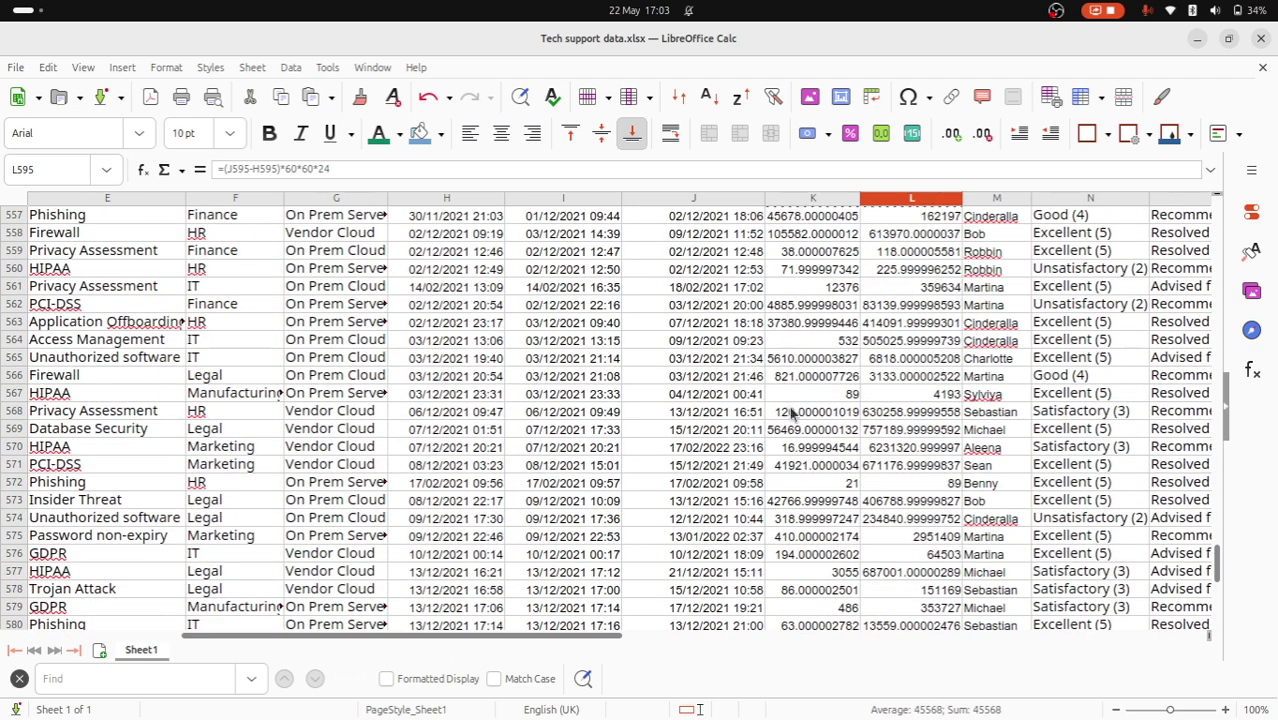
pyautogui.click(811, 345)
pyautogui.scroll(7, 811, 345)
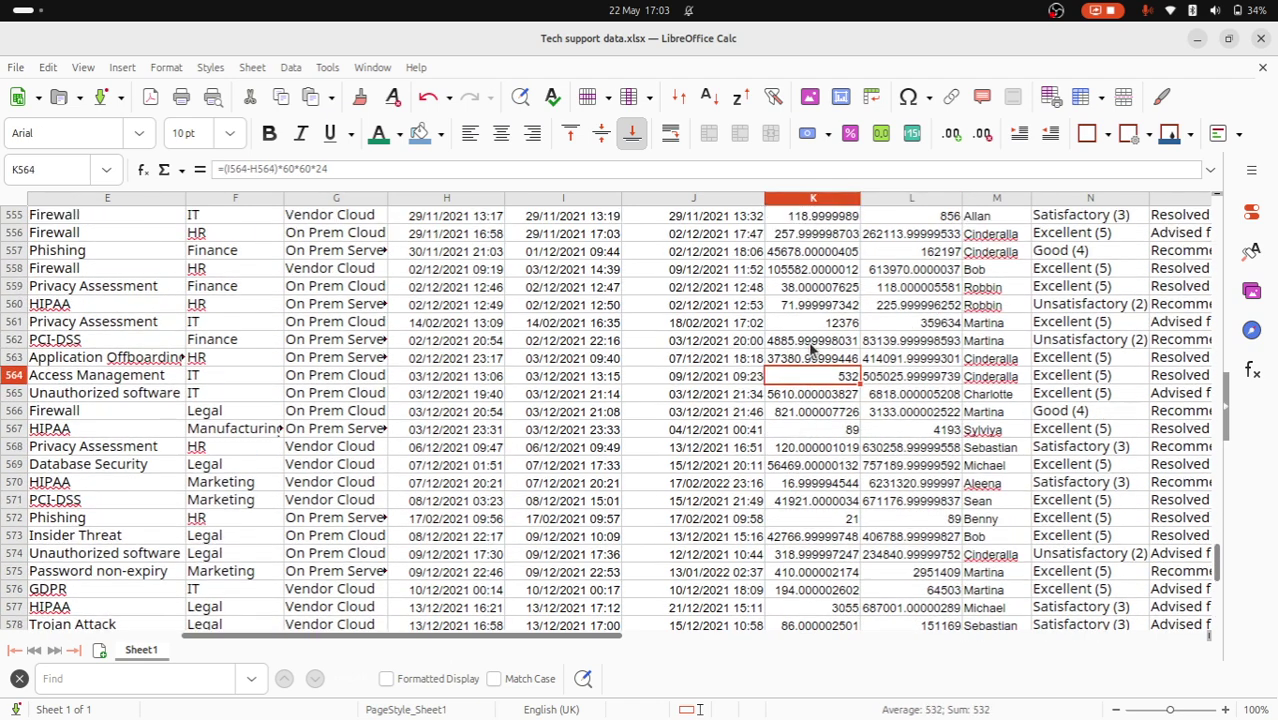
pyautogui.scroll(15, 807, 218)
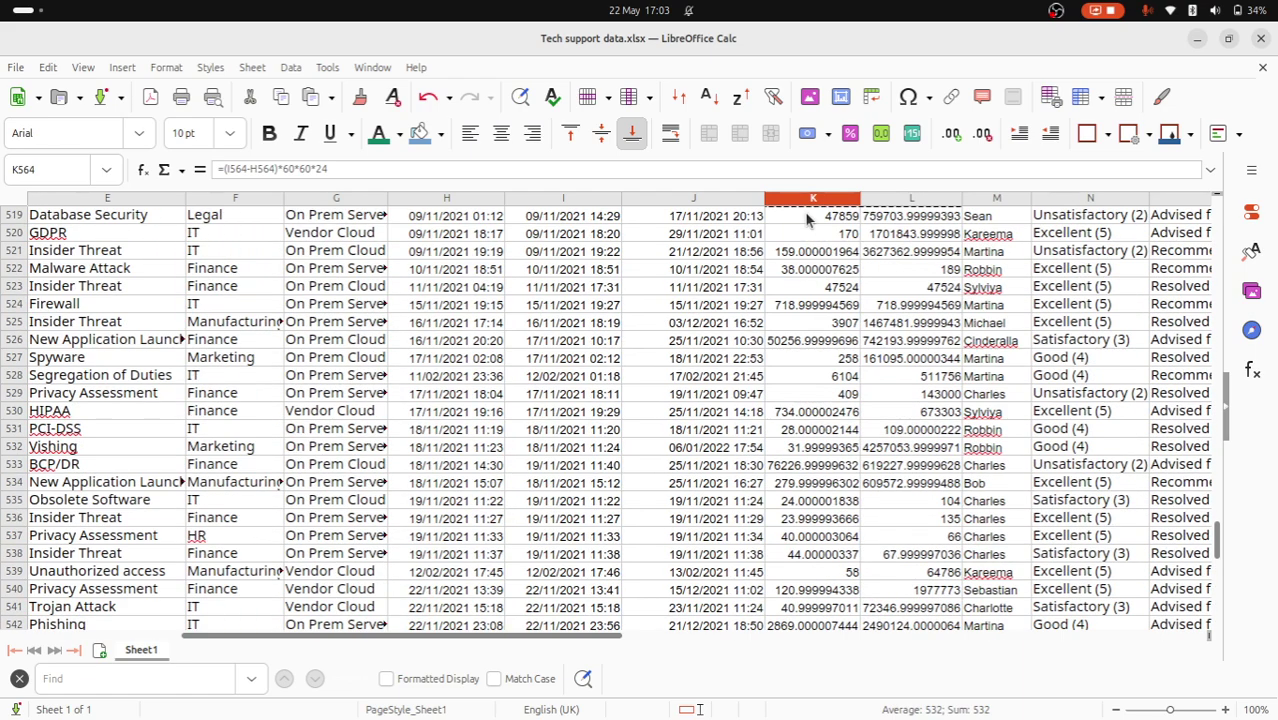
pyautogui.scroll(11, 807, 218)
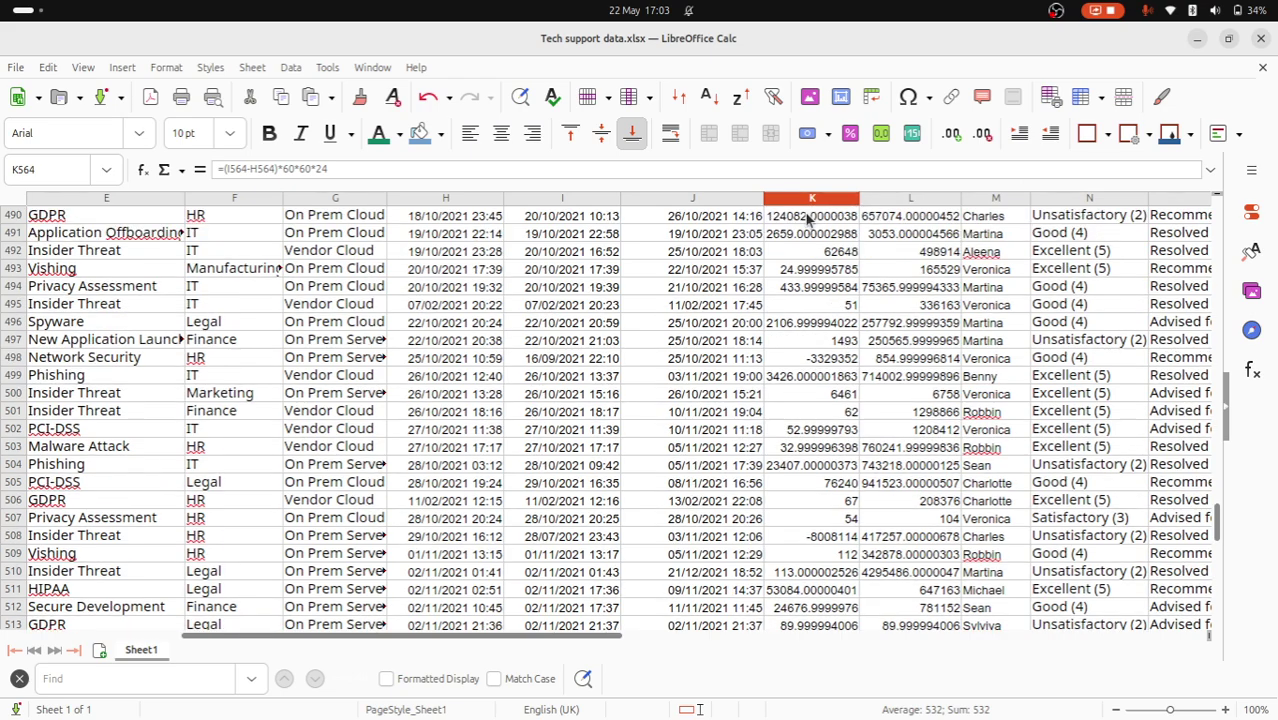
pyautogui.scroll(8, 807, 218)
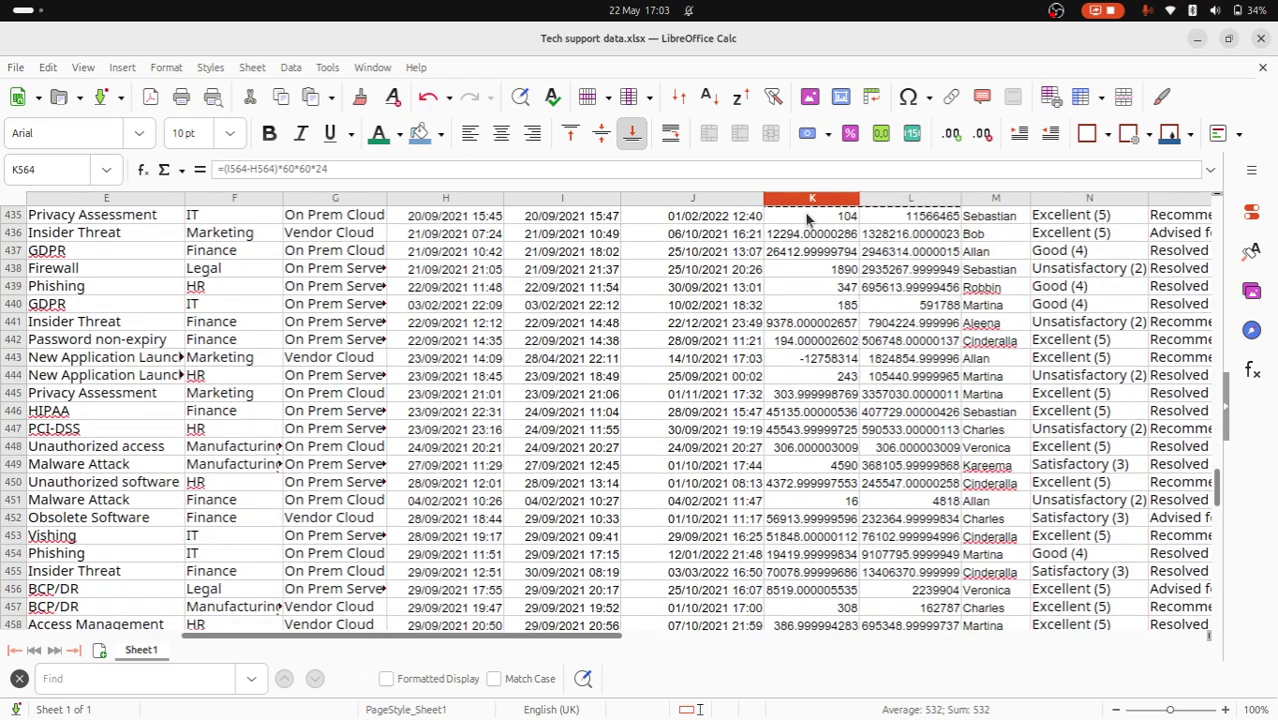
pyautogui.click(822, 358)
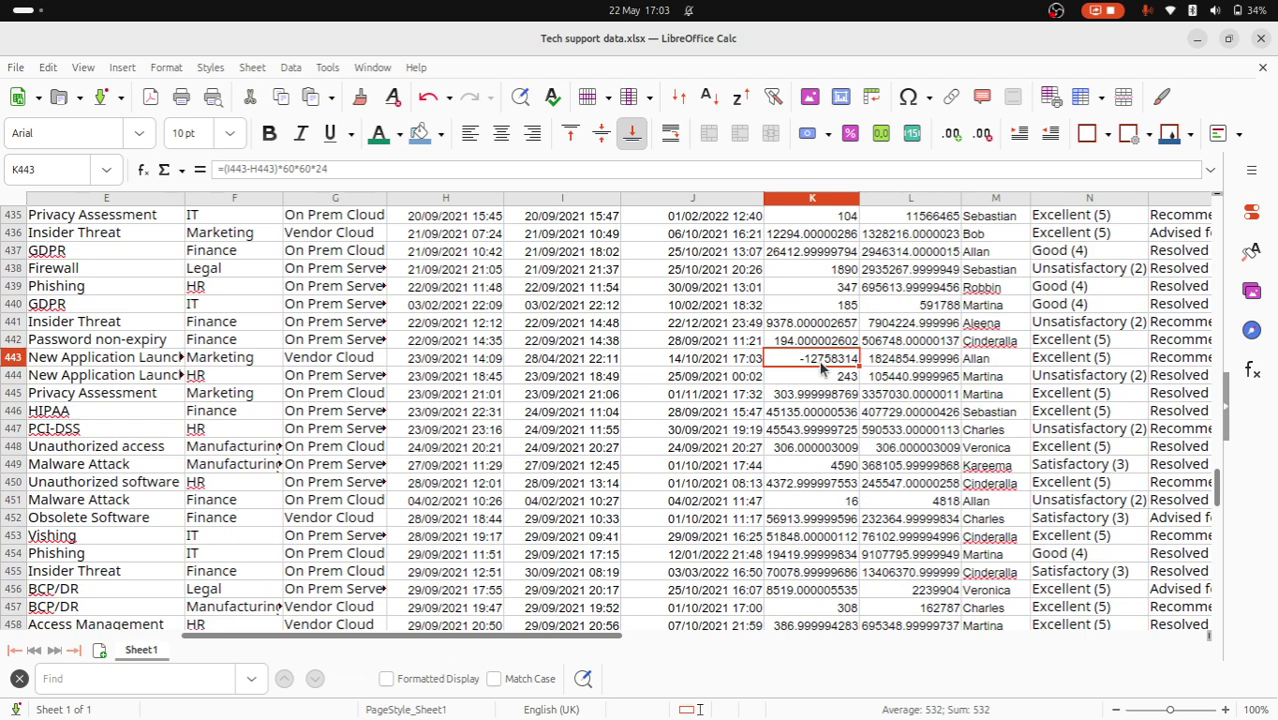
pyautogui.click(13, 358)
pyautogui.rightClick(13, 358)
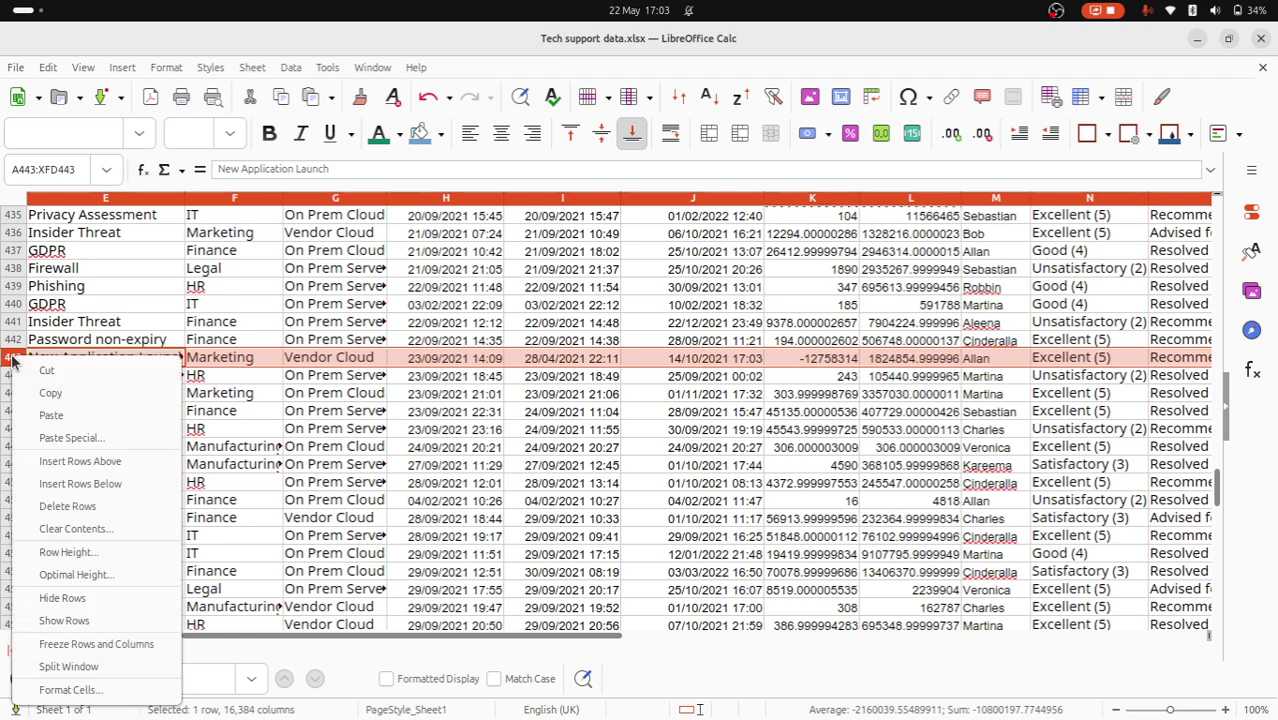
pyautogui.click(70, 505)
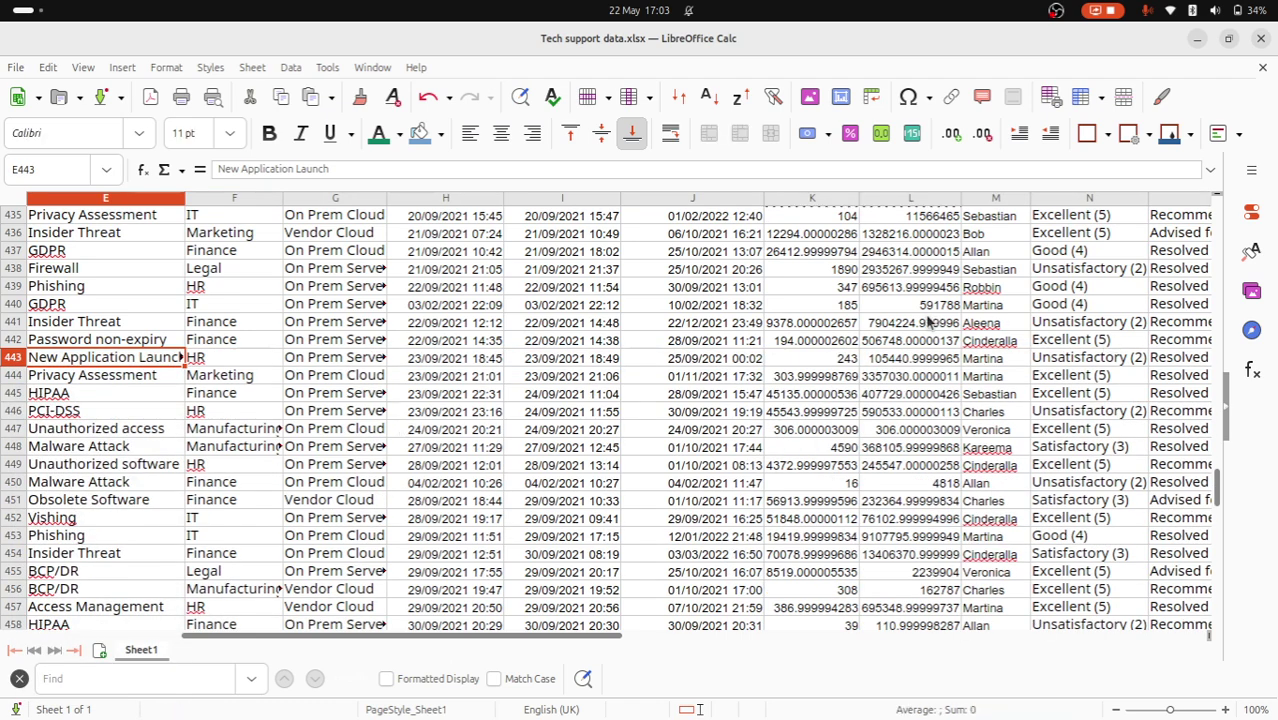
# Return to the start of the ticket data and rename Sheet1 as TechData
pyautogui.click(900, 323)
pyautogui.press('Home')
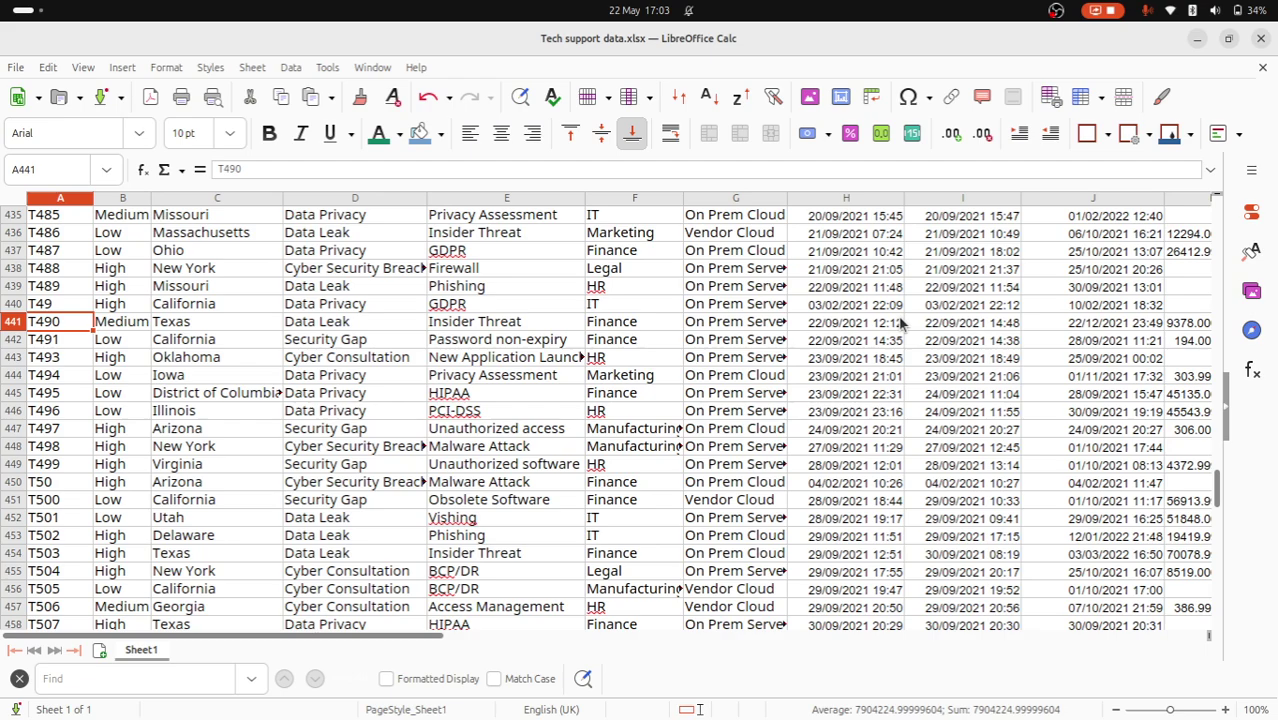
pyautogui.scroll(20, 620, 372)
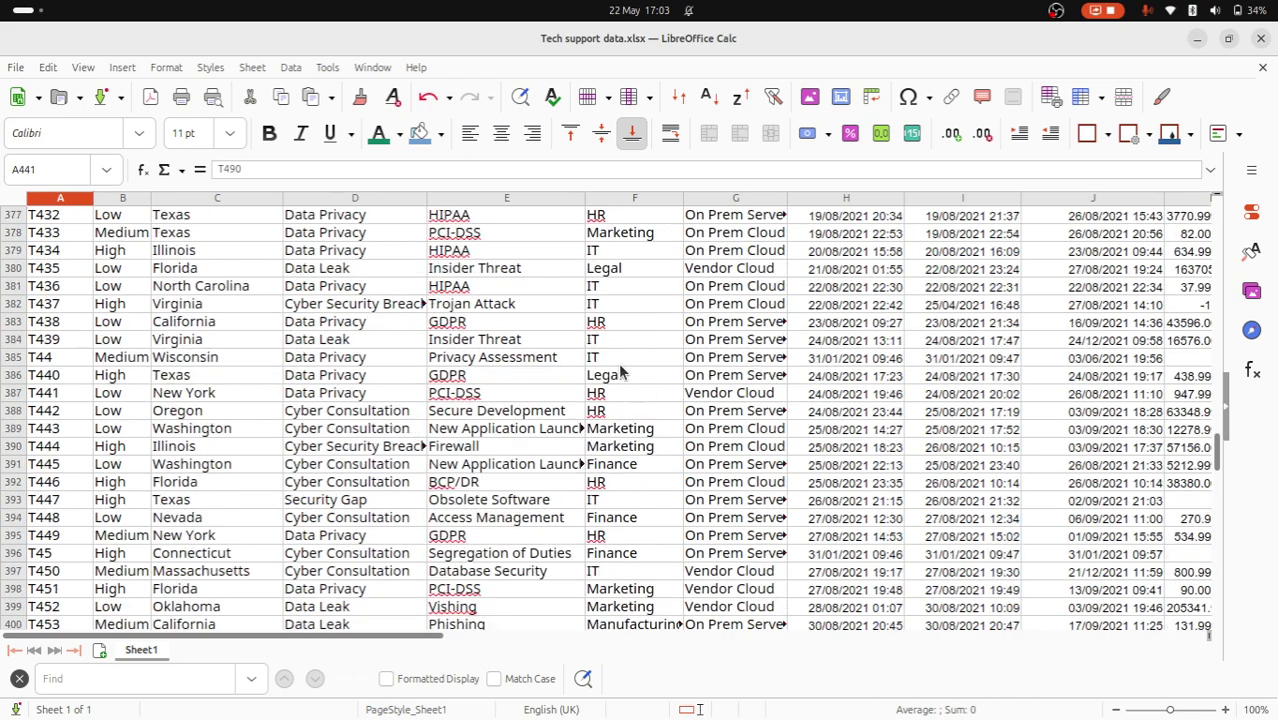
pyautogui.scroll(20, 620, 372)
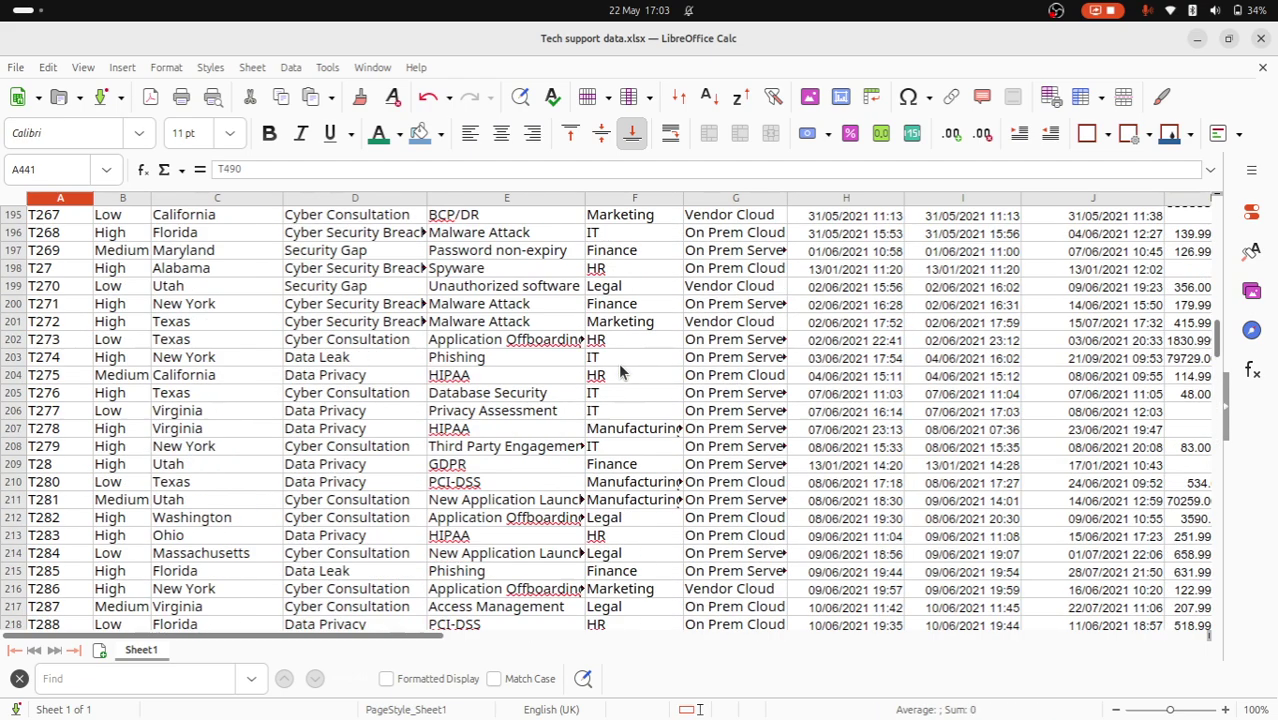
pyautogui.scroll(20, 620, 372)
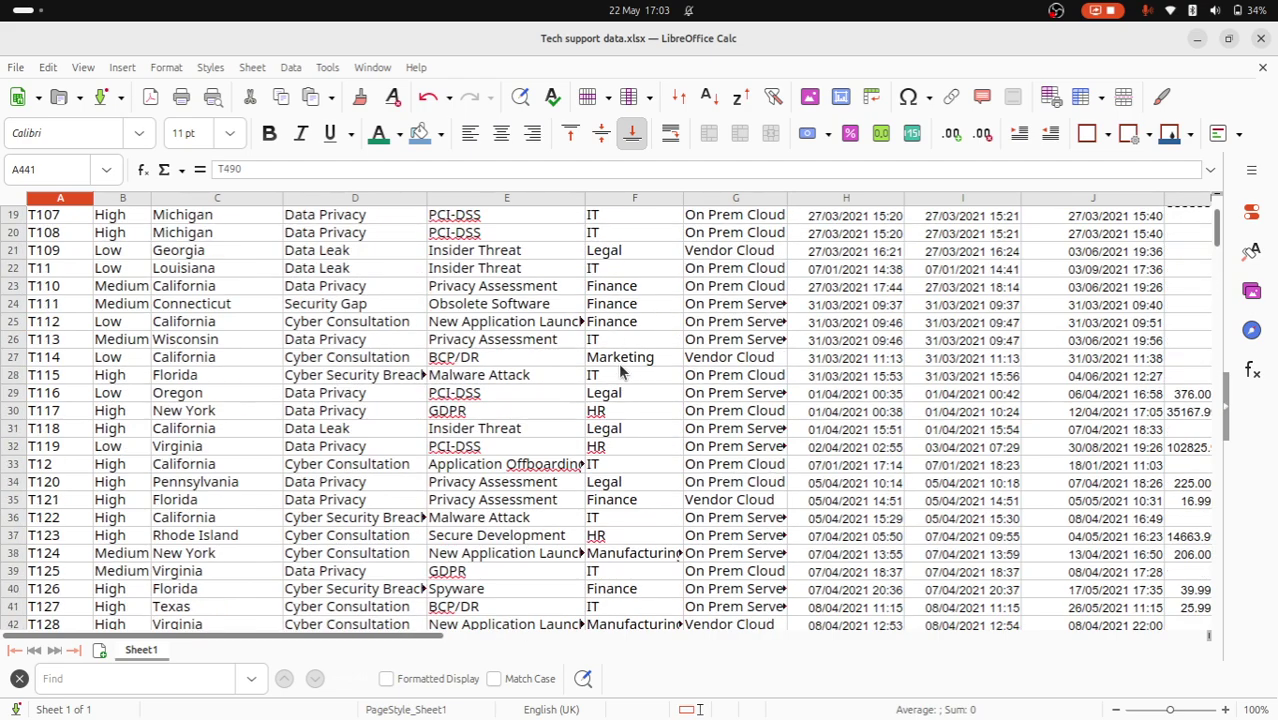
pyautogui.rightClick(145, 650)
pyautogui.click(236, 472)
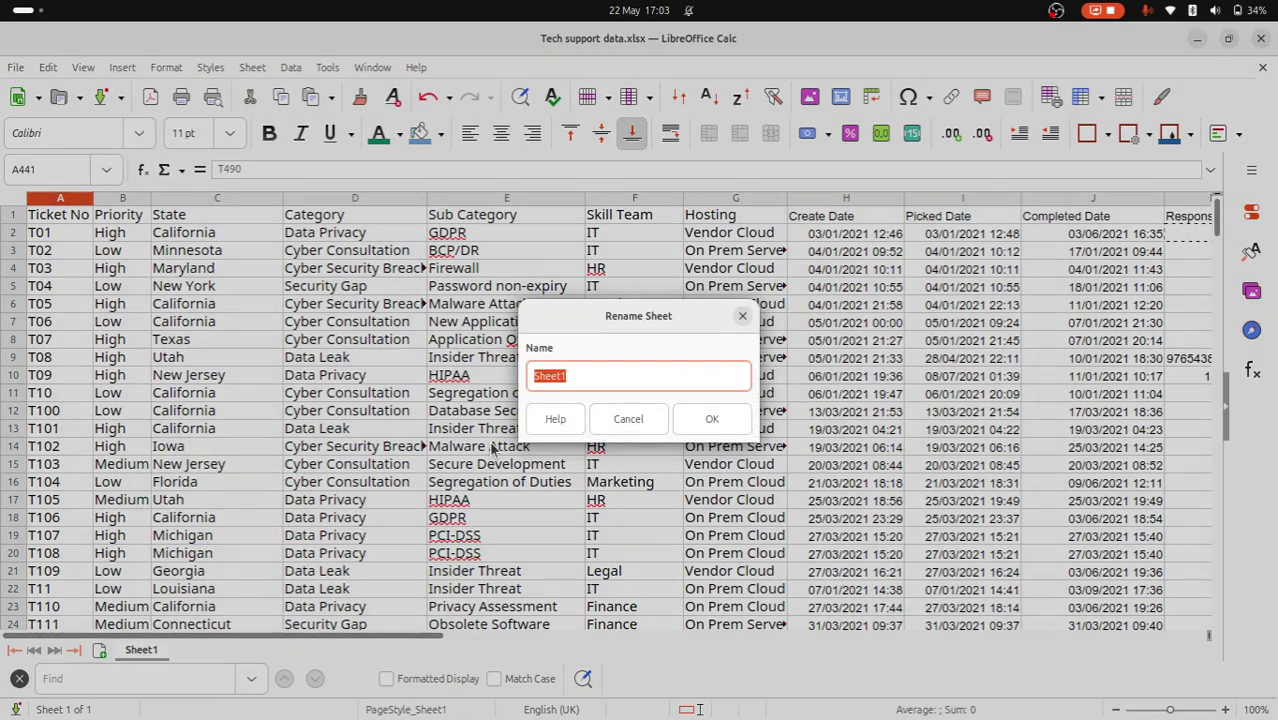
pyautogui.write('Tes')
pyautogui.press('BackSpace')
pyautogui.write('chData')
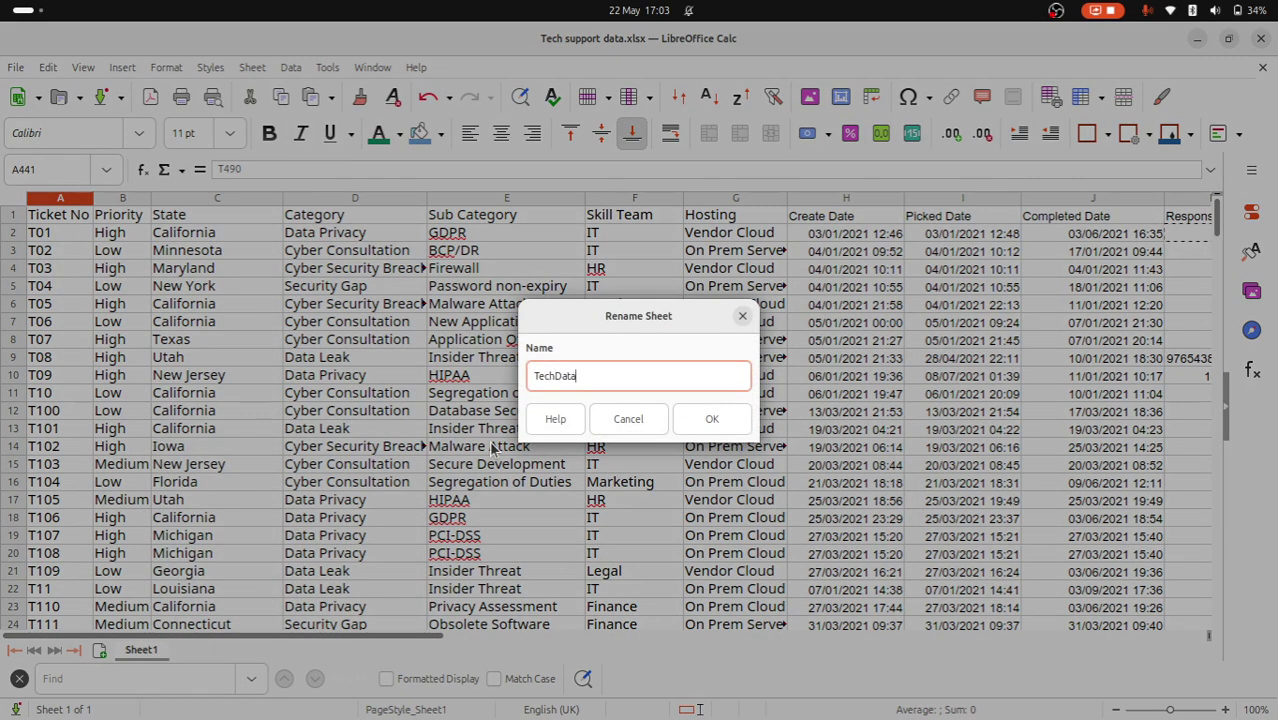
pyautogui.press('Return')
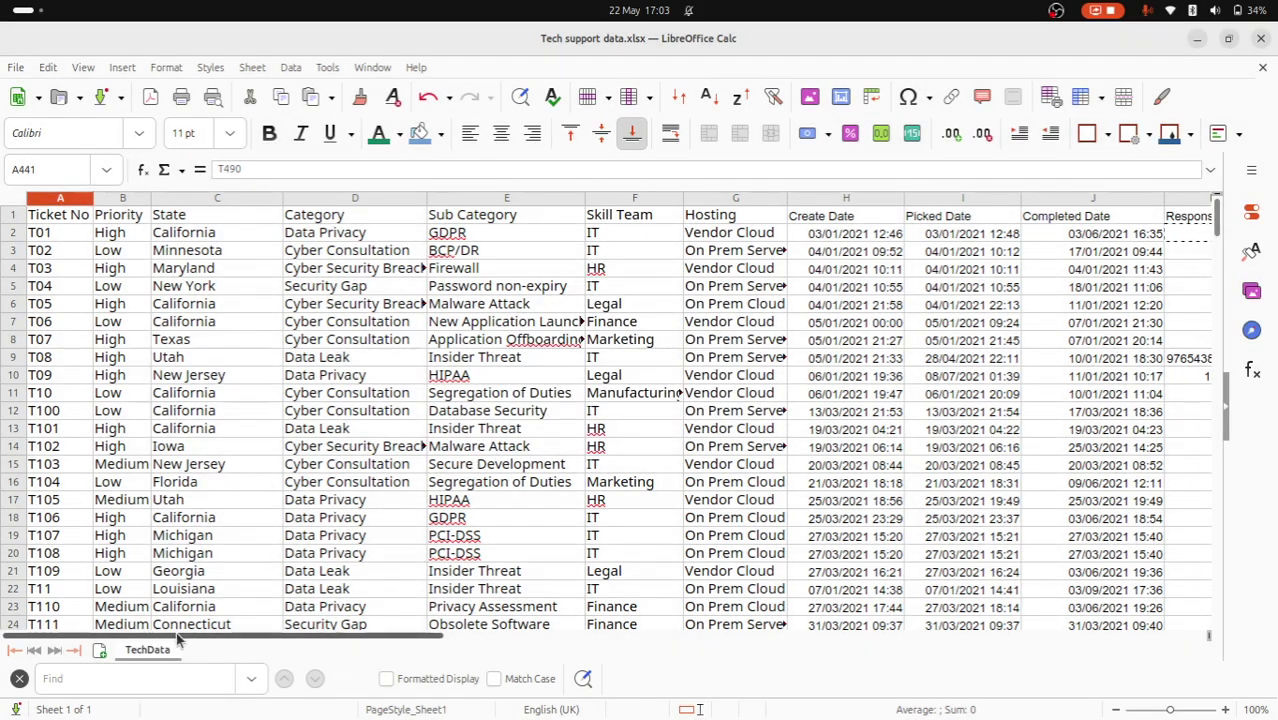
# Add a new sheet after TechData and name it Report
pyautogui.click(100, 651)
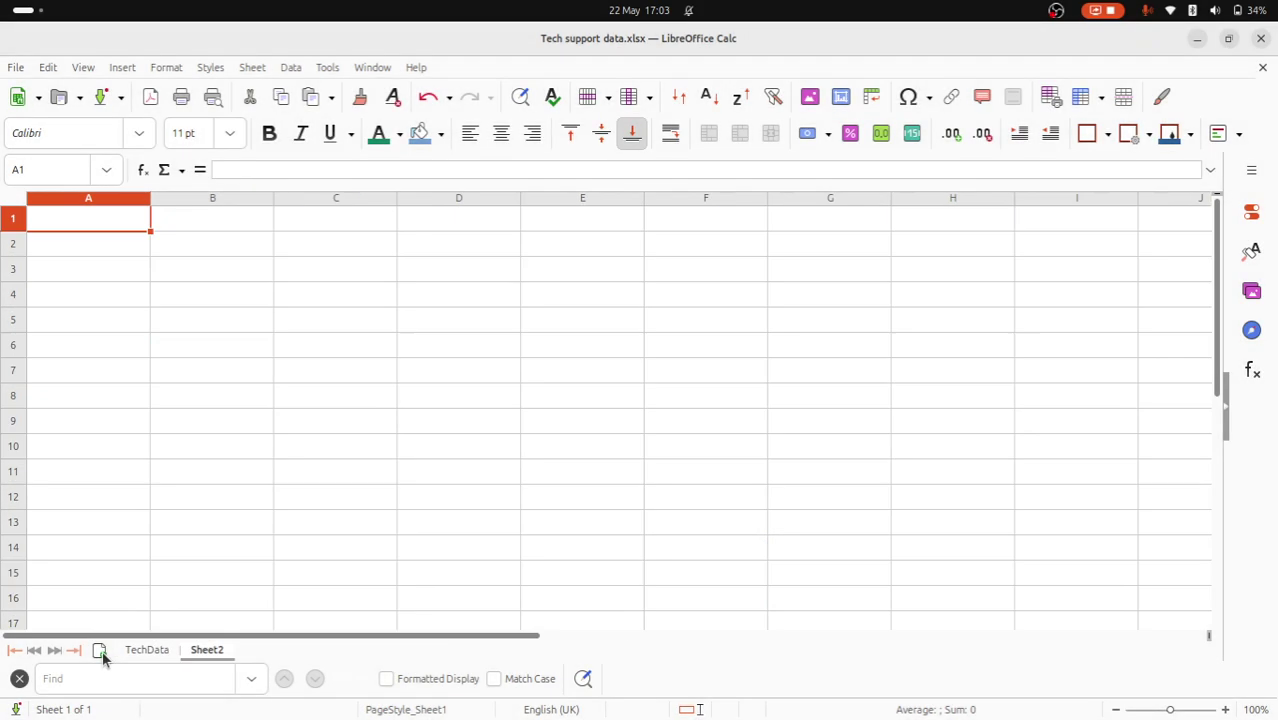
pyautogui.rightClick(203, 655)
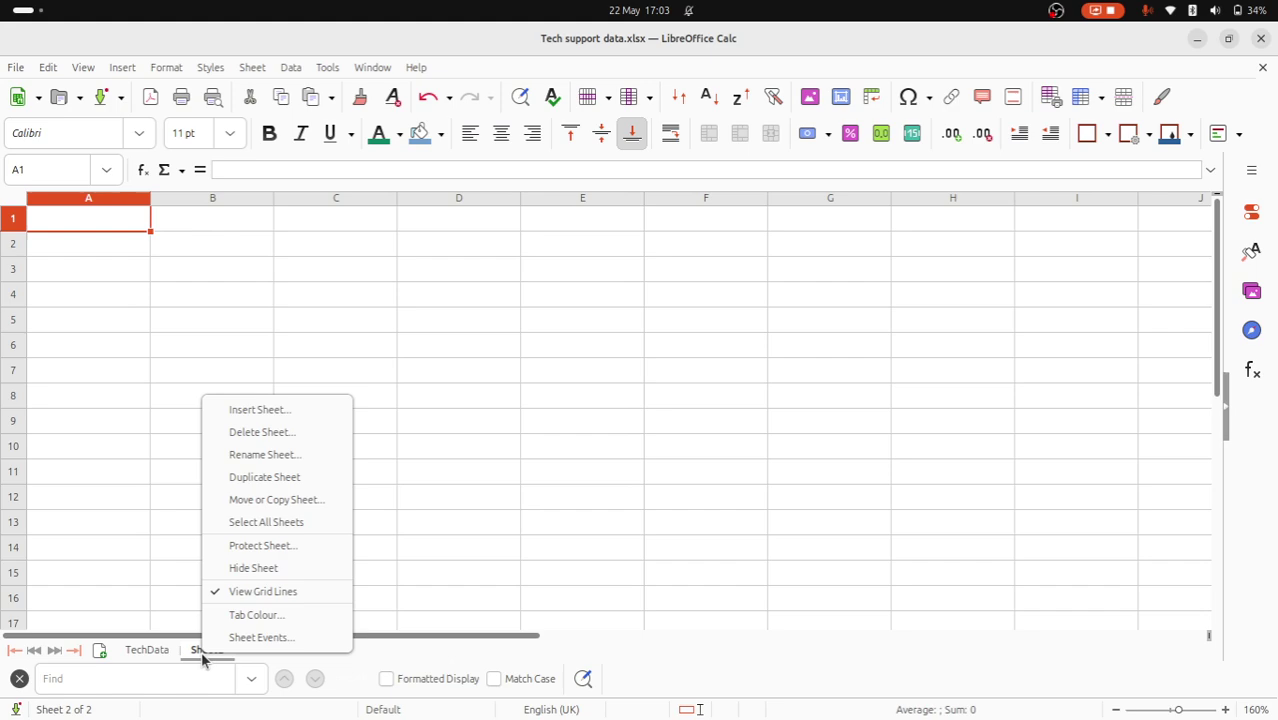
pyautogui.click(263, 455)
pyautogui.write('Report')
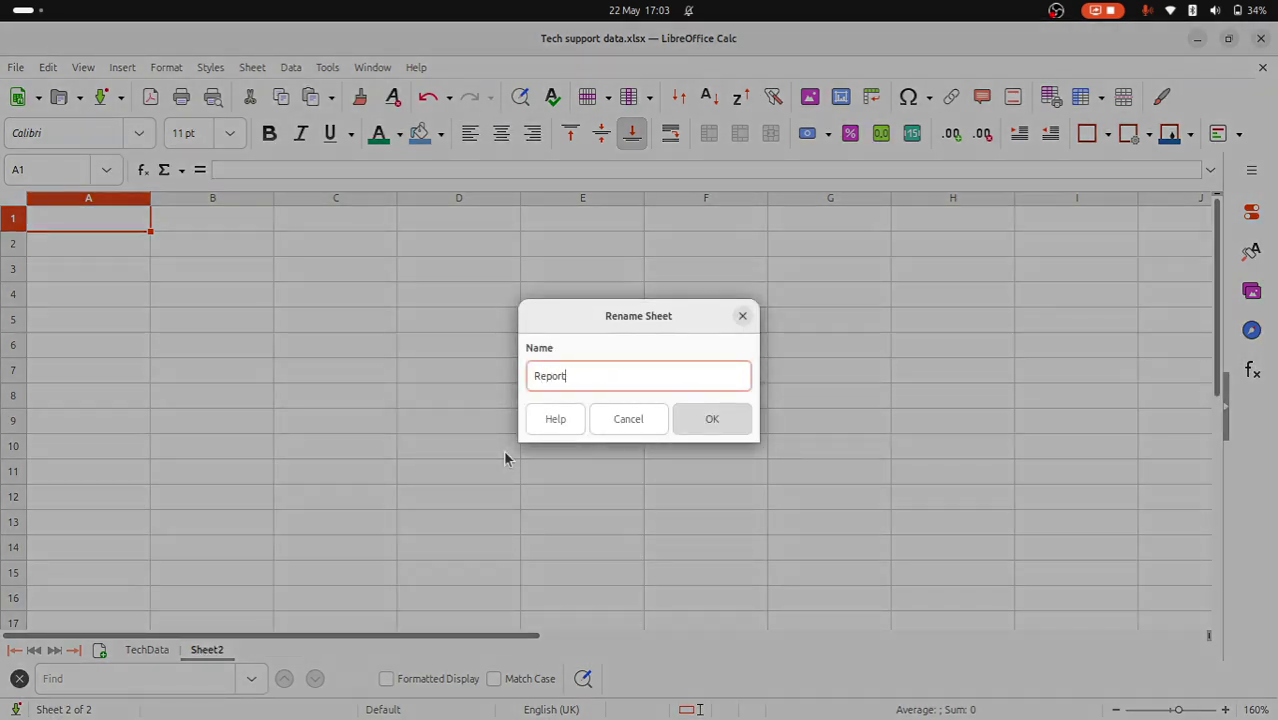
pyautogui.press('Return')
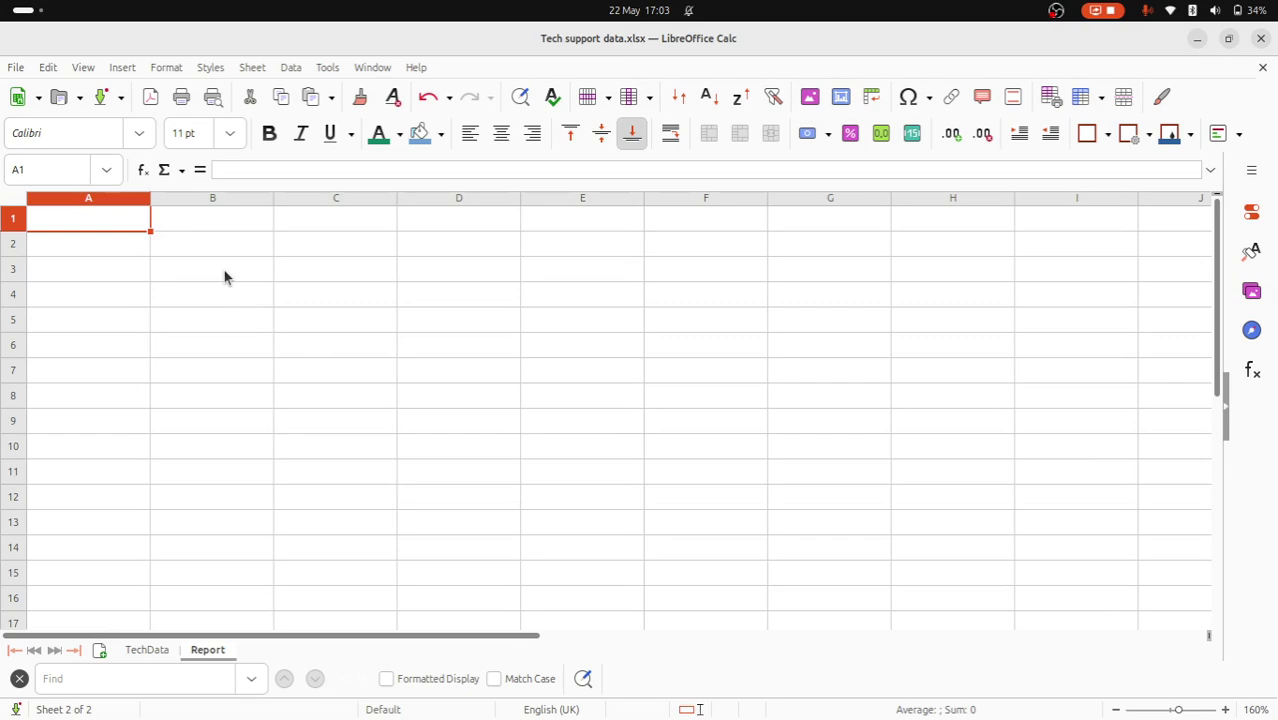
# Enter the headings Average Response in B1 and Average Completion in C1, and fit column B's width to its heading
pyautogui.press('Tab')
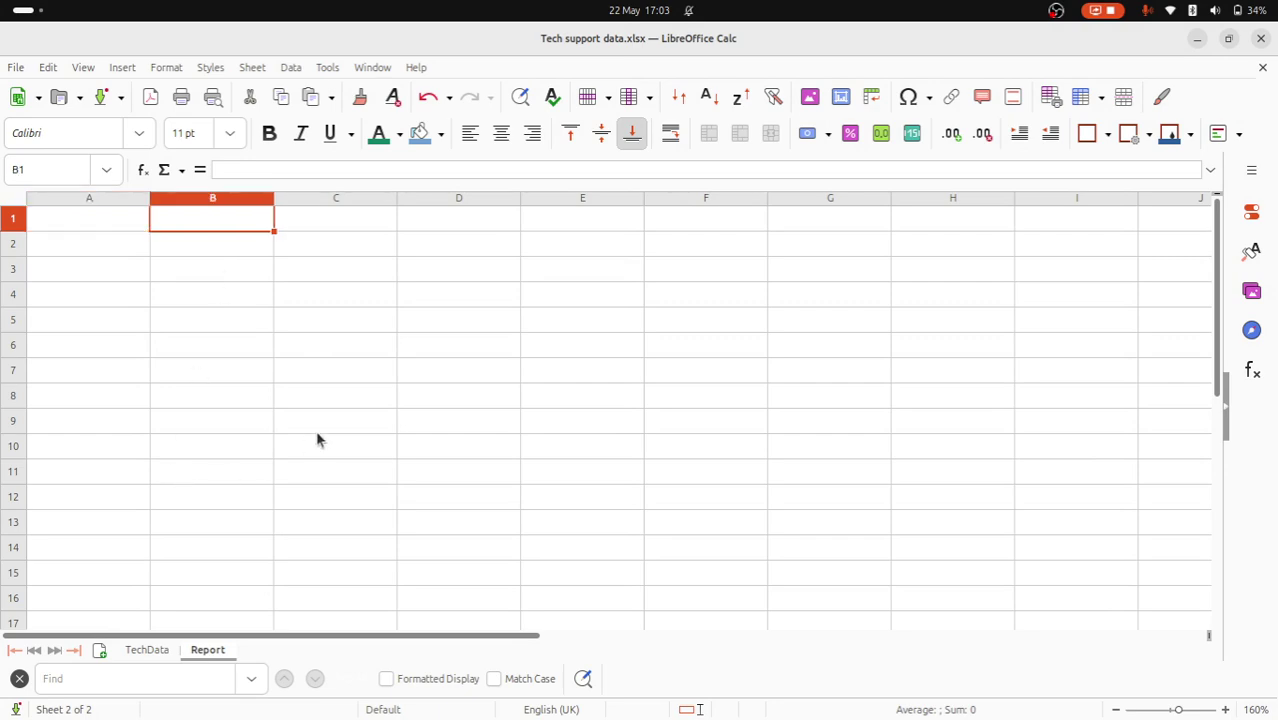
pyautogui.write('Average Respon')
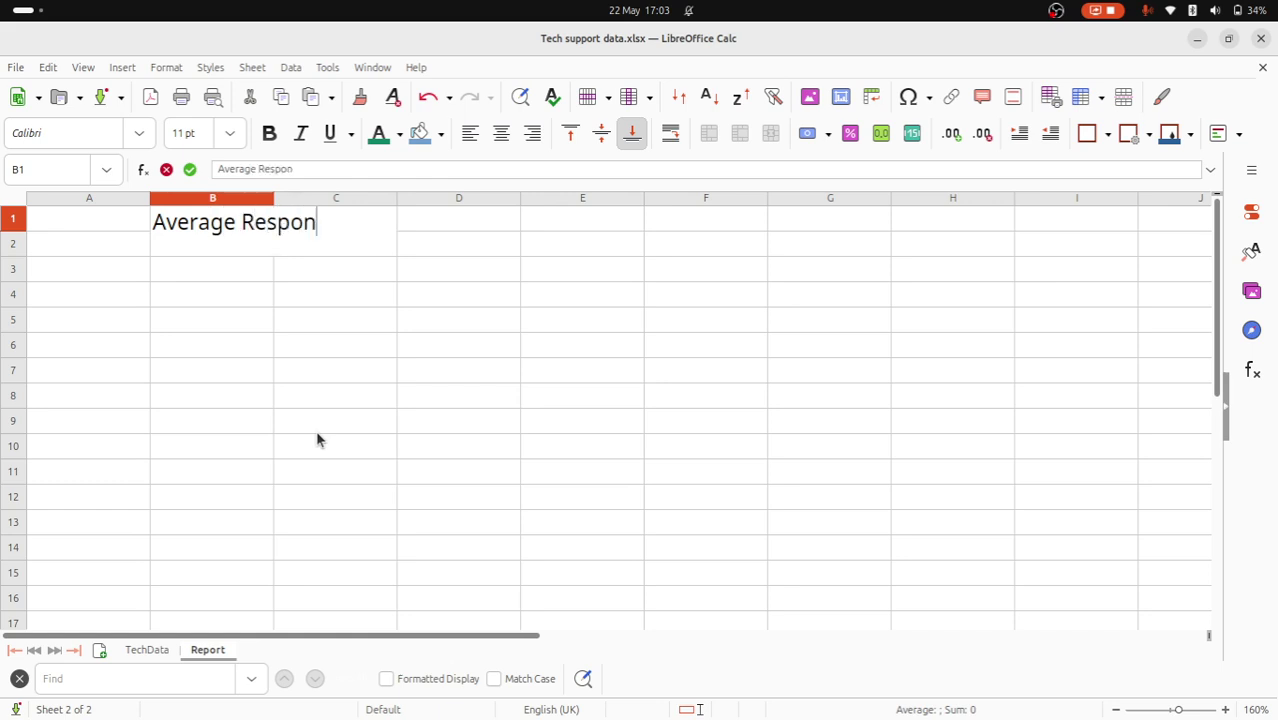
pyautogui.write('se')
pyautogui.press('Tab')
pyautogui.write('Average ')
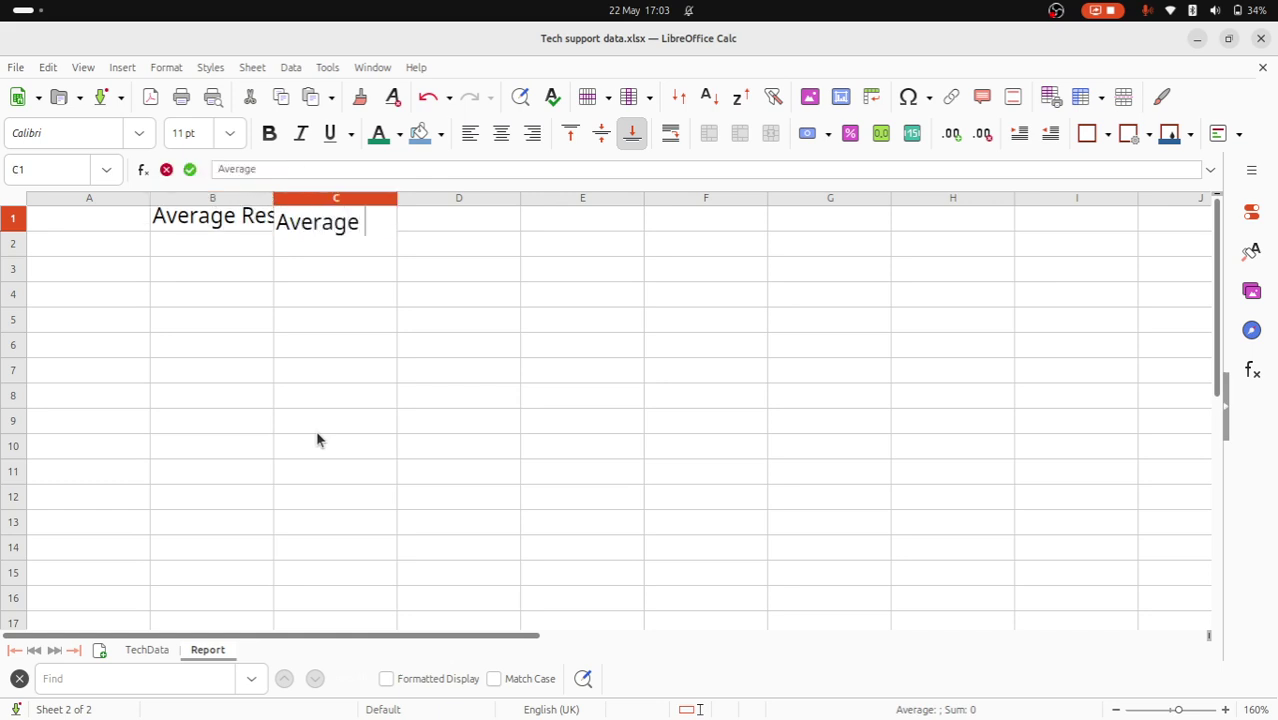
pyautogui.write('Completion')
pyautogui.press('Return')
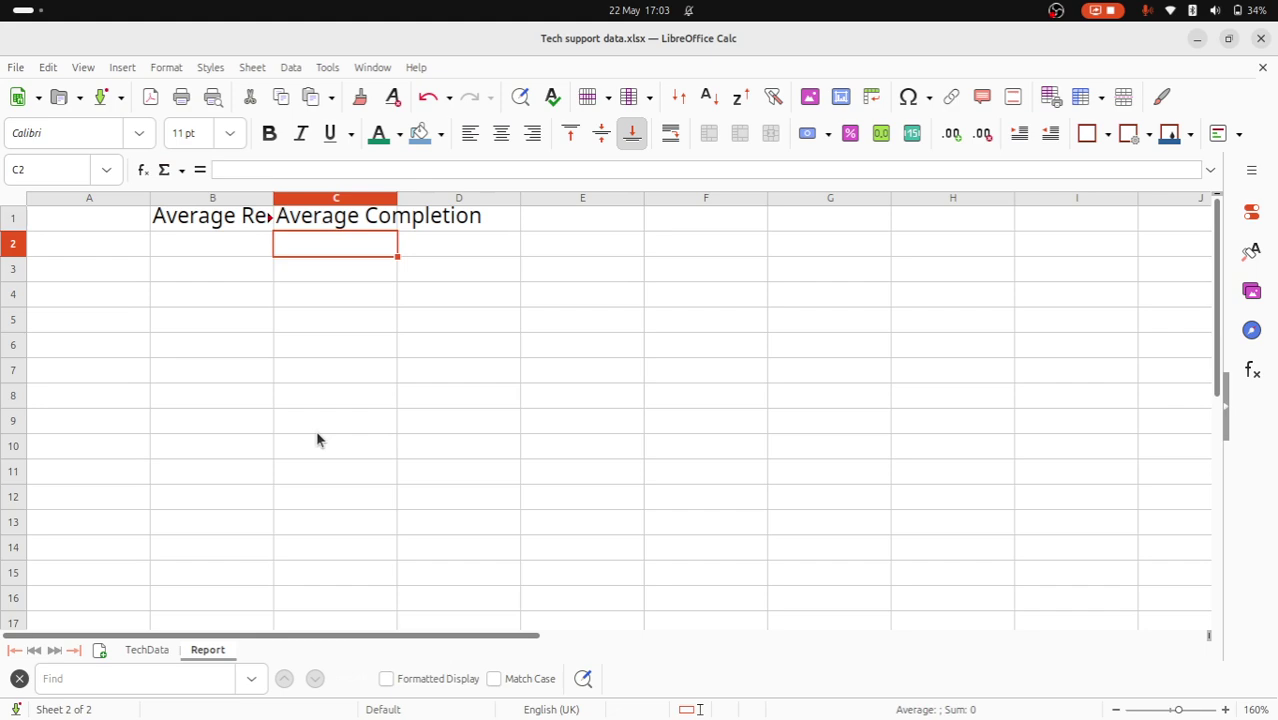
pyautogui.doubleClick(272, 198)
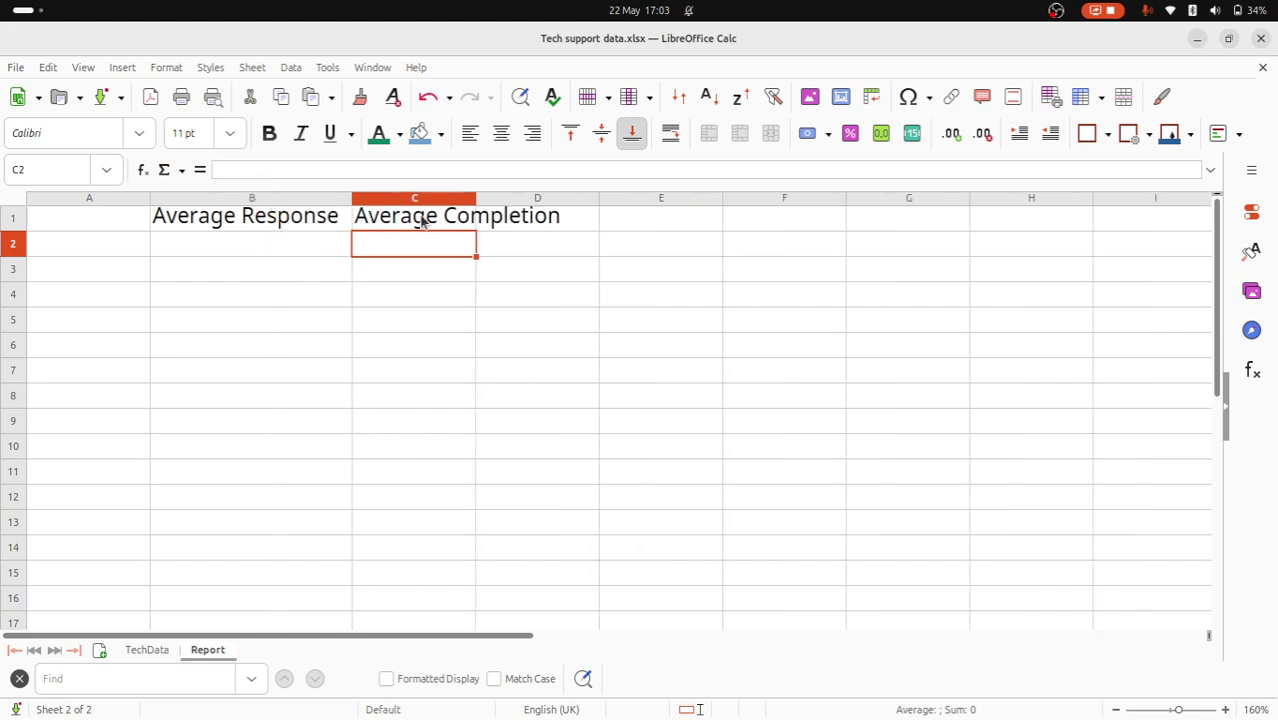
# Label cell A2 of the Report sheet as Seconds
pyautogui.click(135, 248)
pyautogui.write('Seconds')
pyautogui.press('Tab')
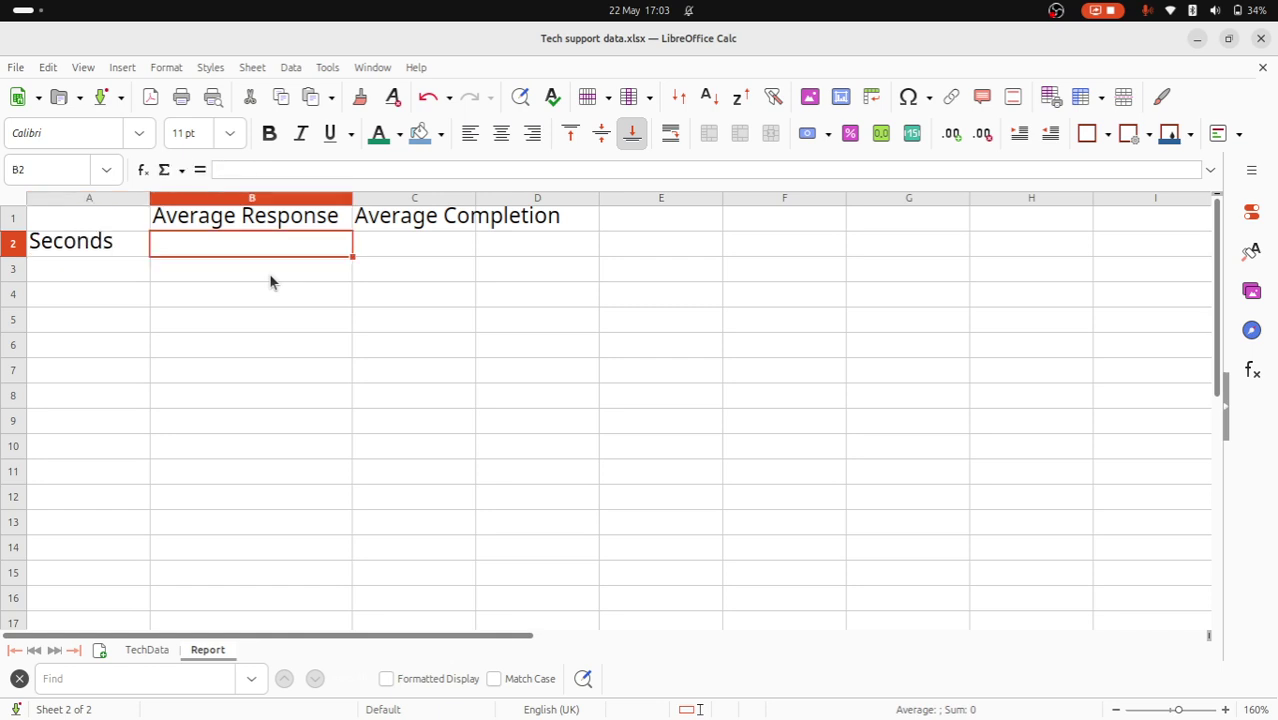
# Calculate the average response time in B2 with an AVERAGE formula over K2:K626 of the TechData sheet
pyautogui.write('=')
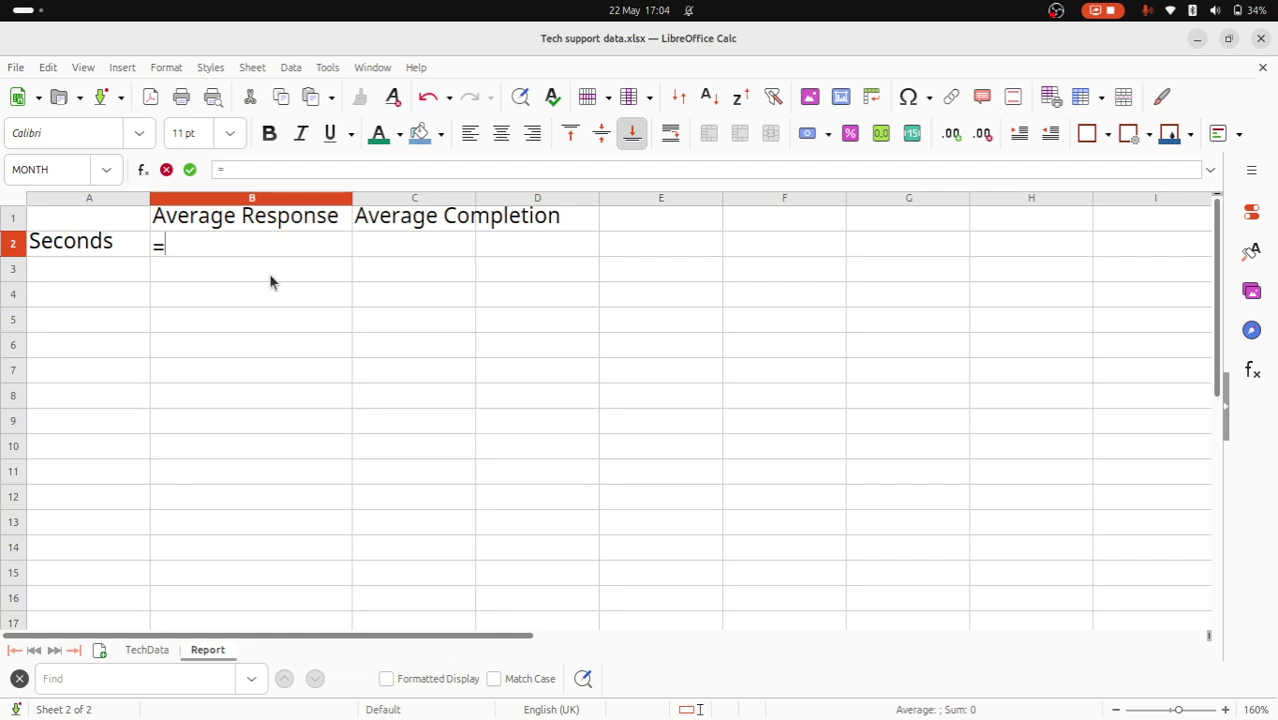
pyautogui.write('Avaerage')
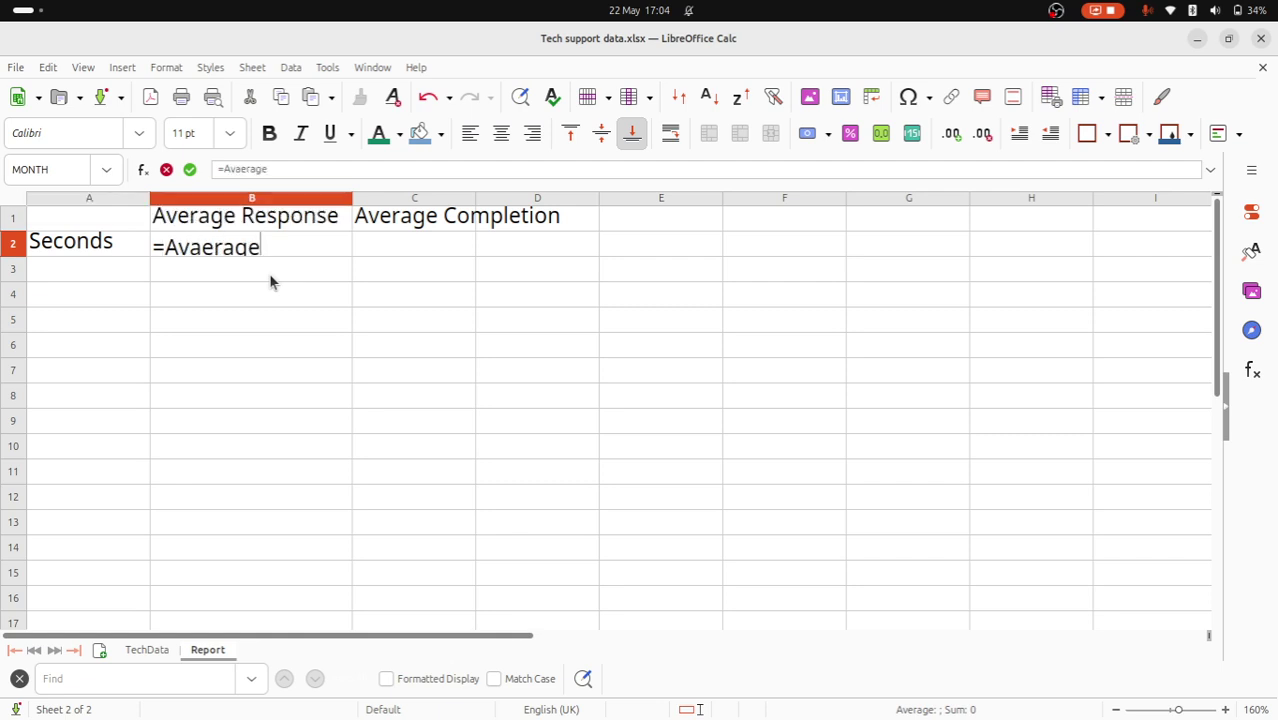
pyautogui.press('BackSpace')
pyautogui.press('BackSpace')
pyautogui.press('BackSpace')
pyautogui.press('BackSpace')
pyautogui.press('BackSpace')
pyautogui.press('BackSpace')
pyautogui.press('BackSpace')
pyautogui.write('erage(')
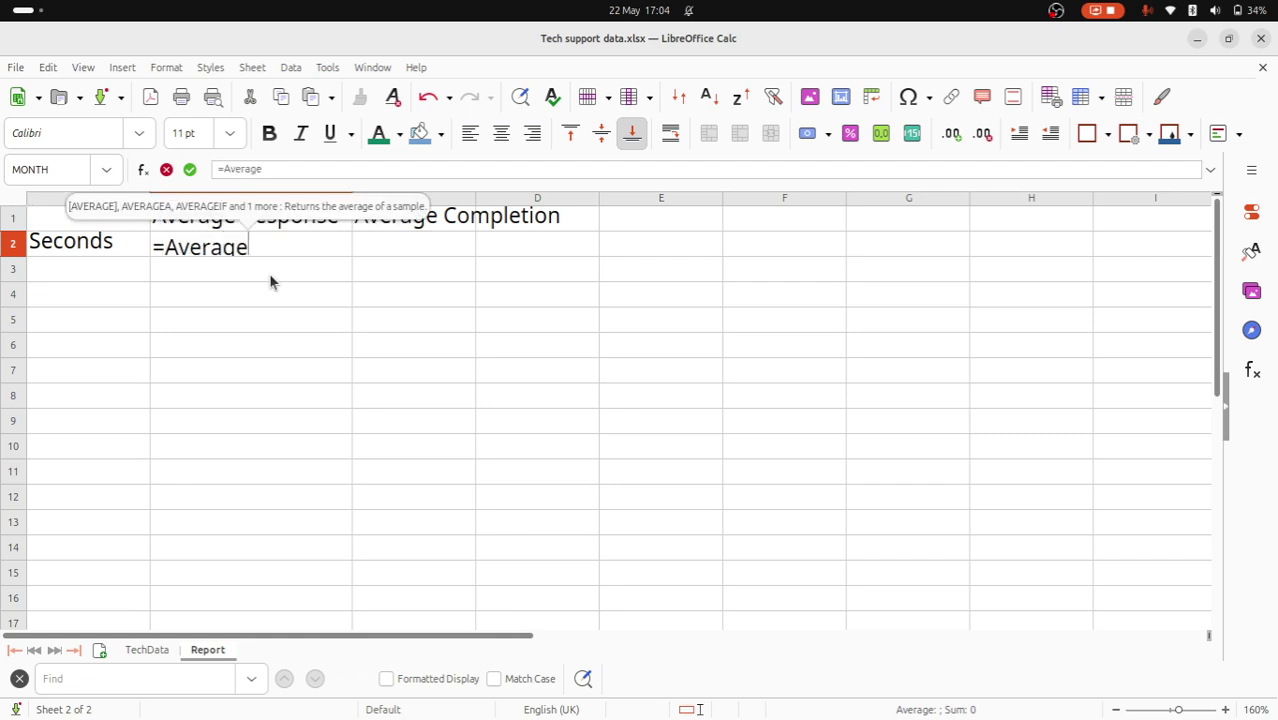
pyautogui.click(145, 652)
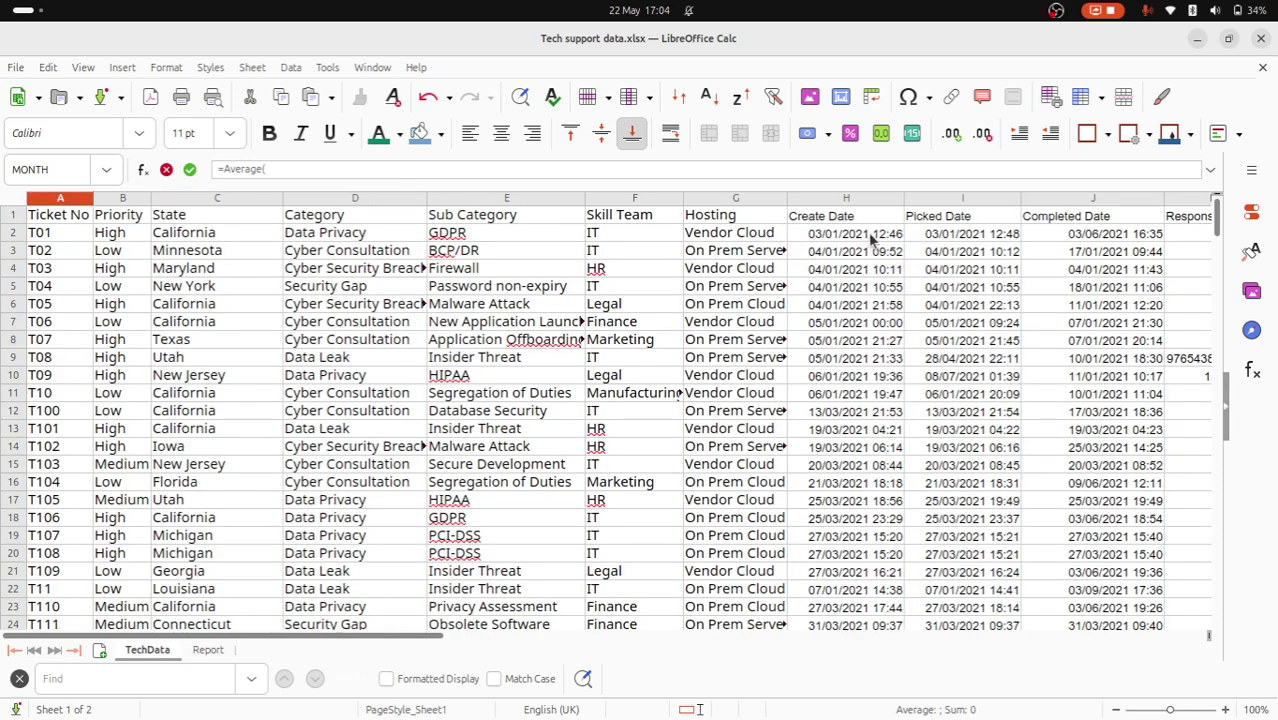
pyautogui.click(1193, 235)
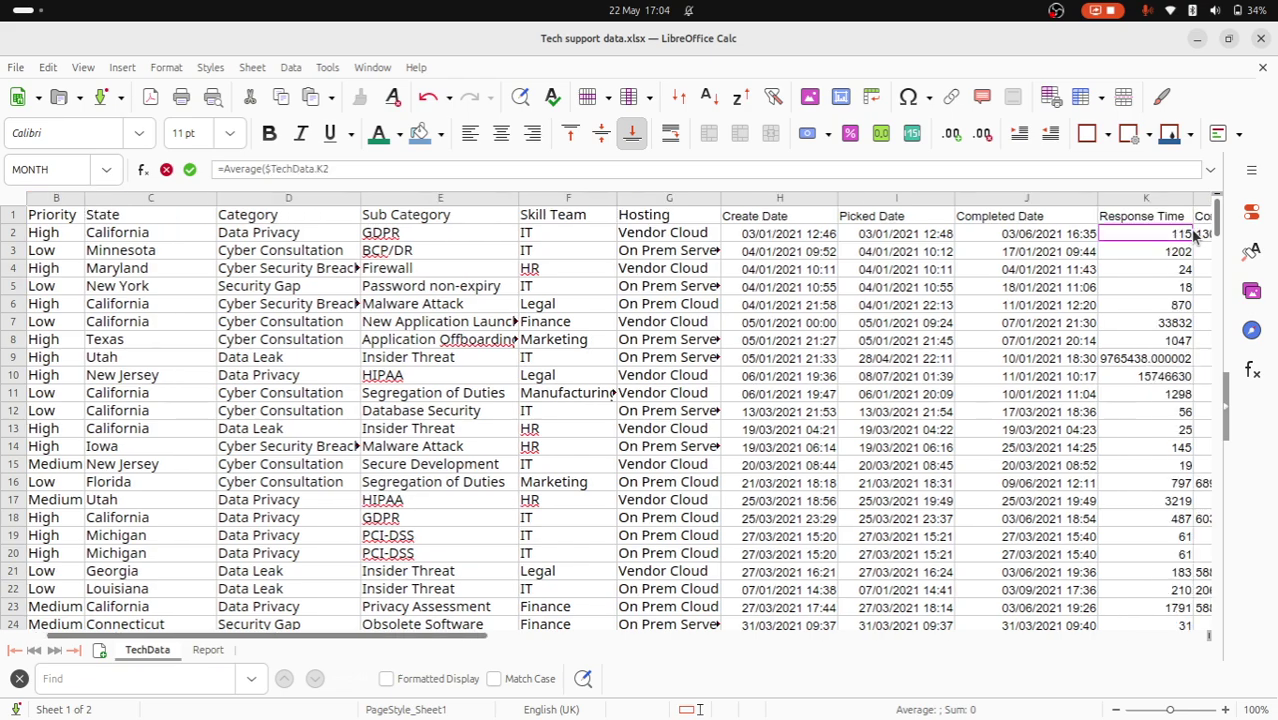
pyautogui.scroll(-20, 1142, 387)
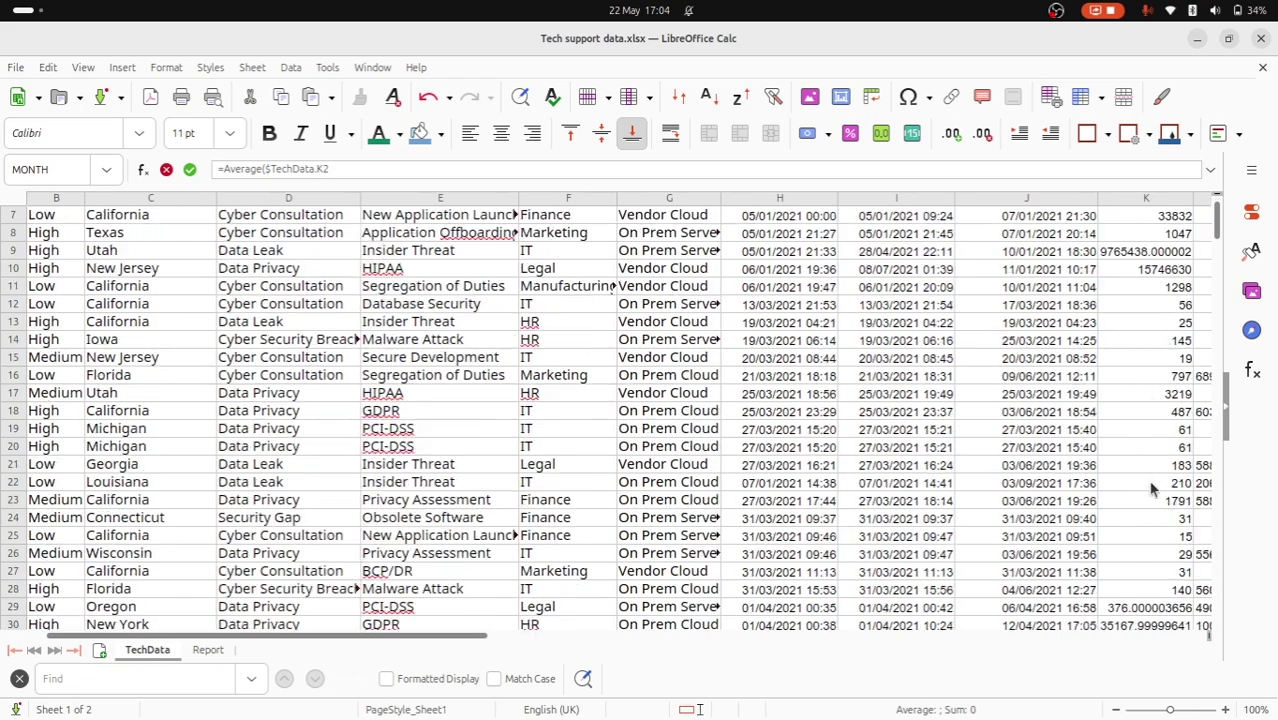
pyautogui.scroll(-2, 1152, 487)
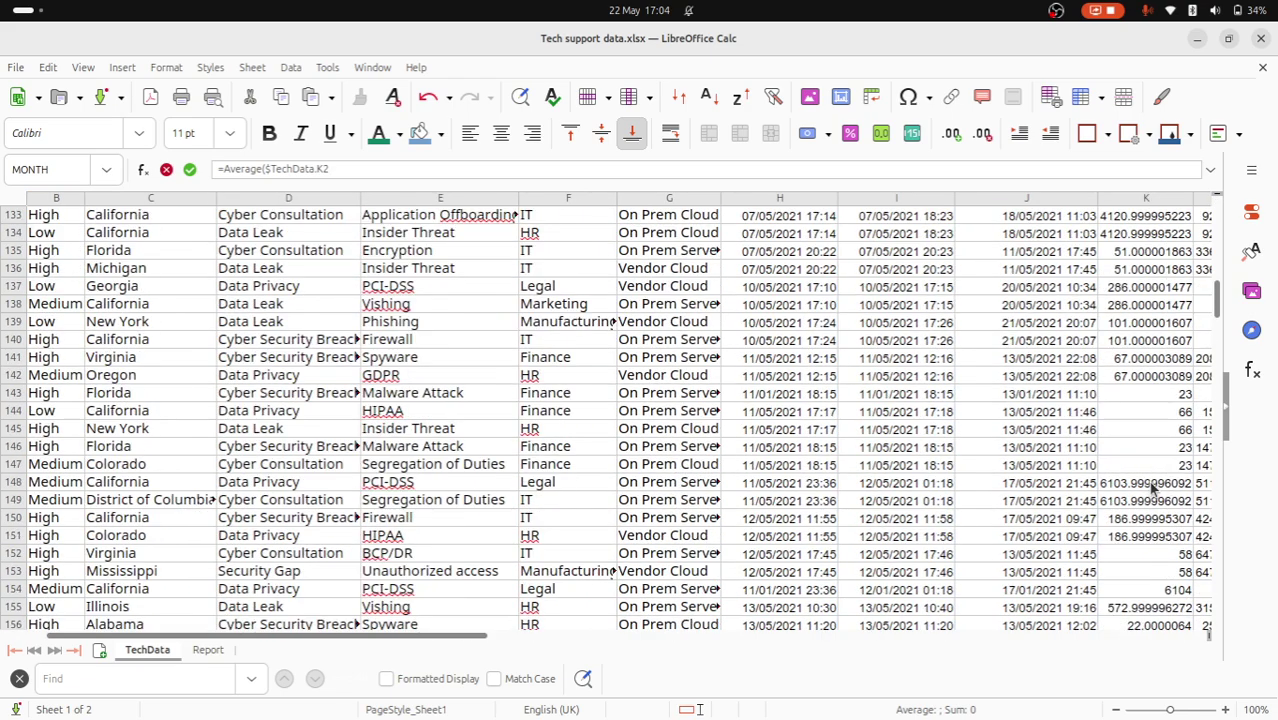
pyautogui.hotkey('ctrl', 'shift', 'Down')
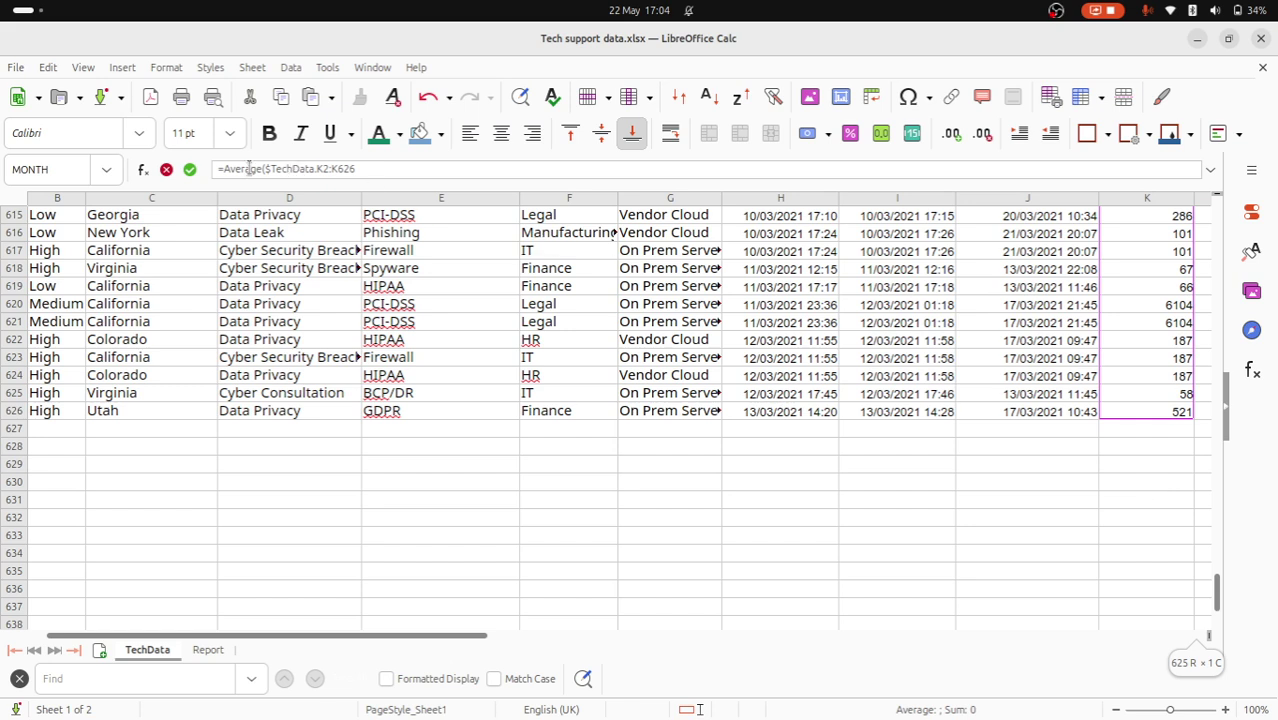
pyautogui.click(369, 169)
pyautogui.write(')')
pyautogui.press('Return')
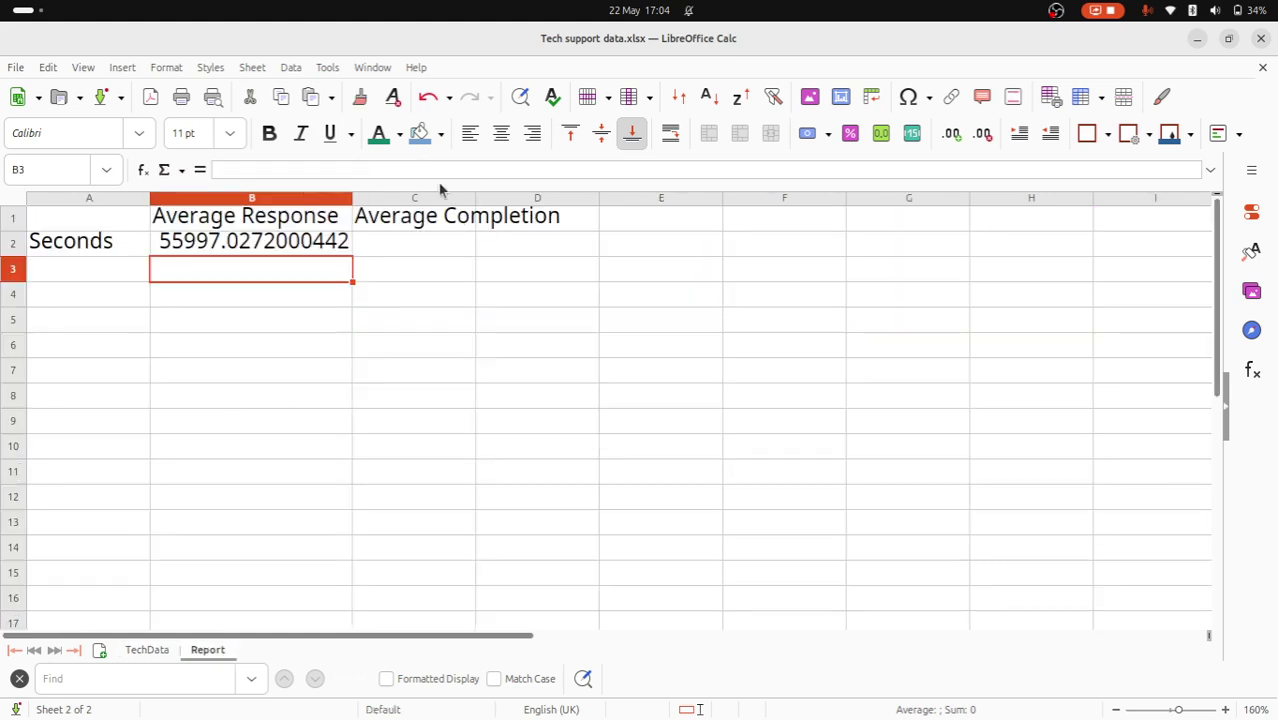
# Calculate the average completion time in C2 with AVERAGE over TechData L2:L626, and fit the widths of columns B and C
pyautogui.click(260, 251)
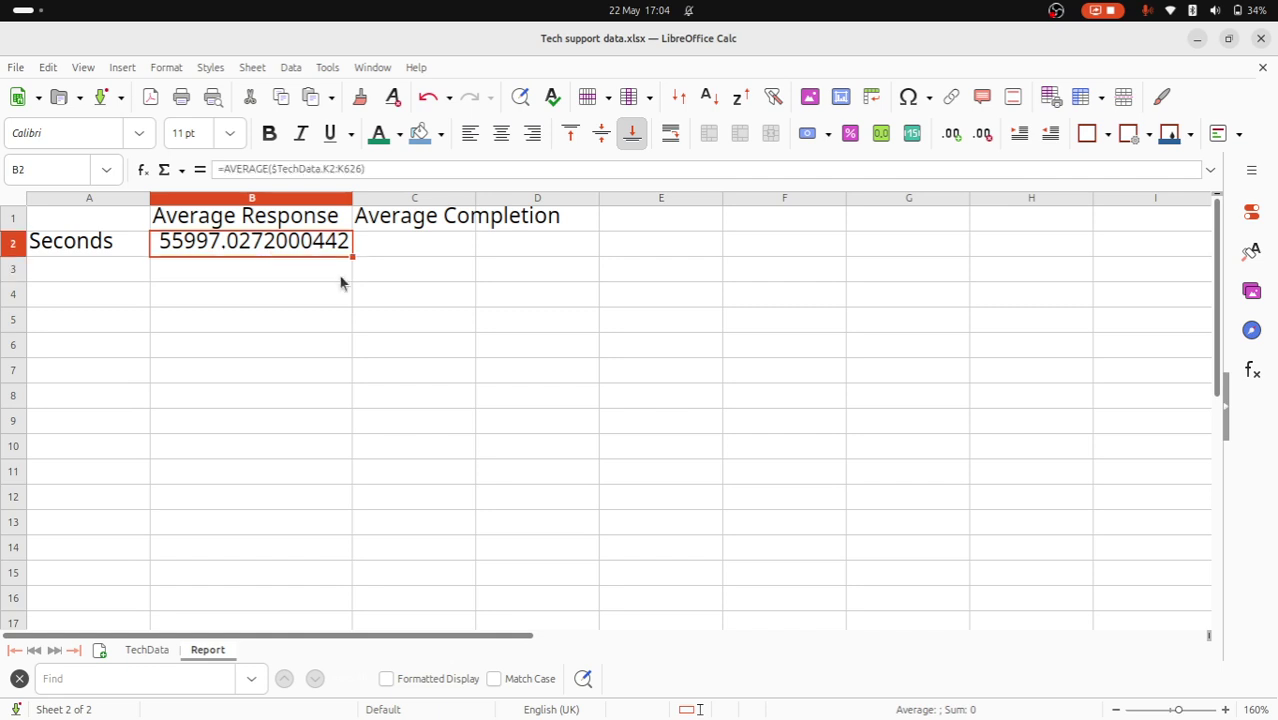
pyautogui.press('Right')
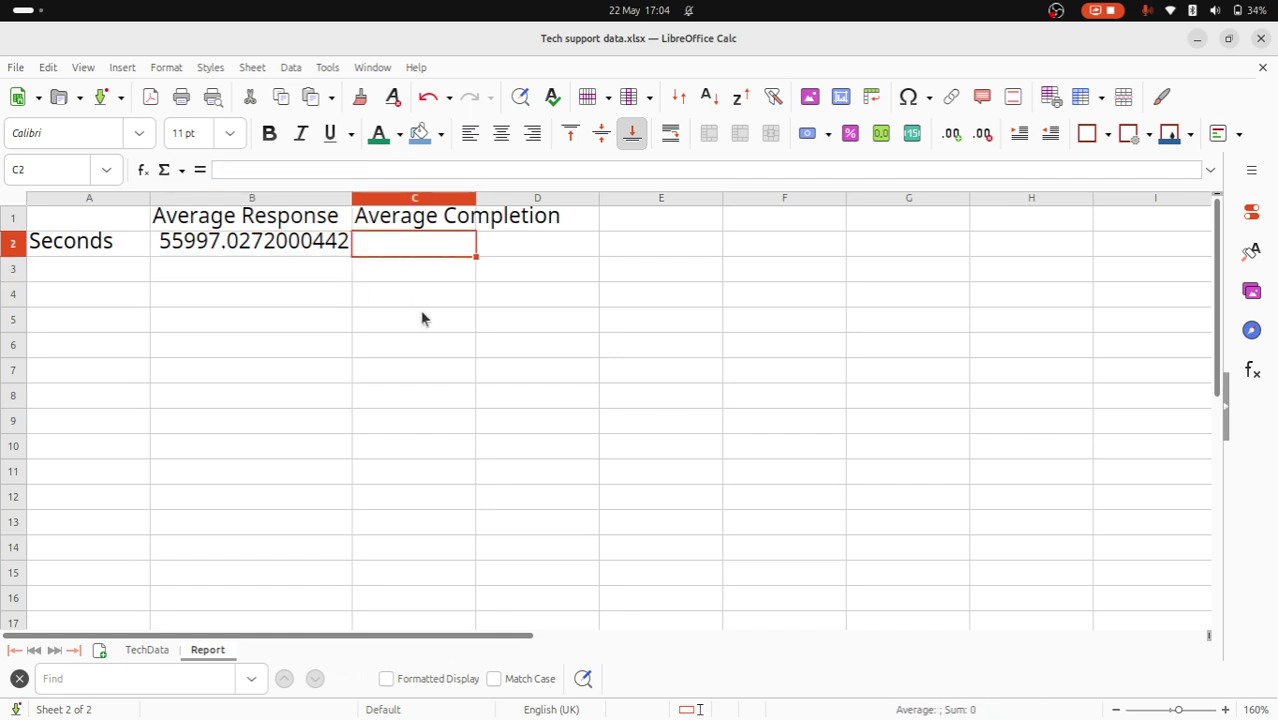
pyautogui.write('=Ave')
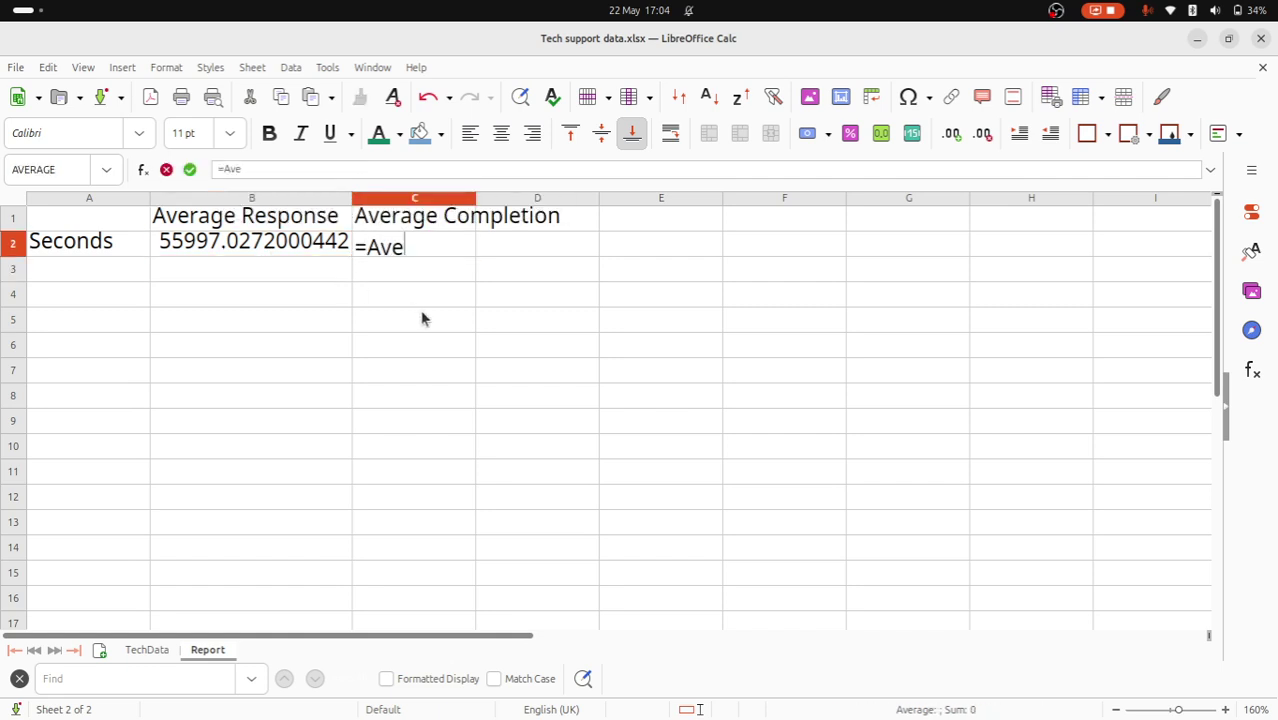
pyautogui.write('rage(')
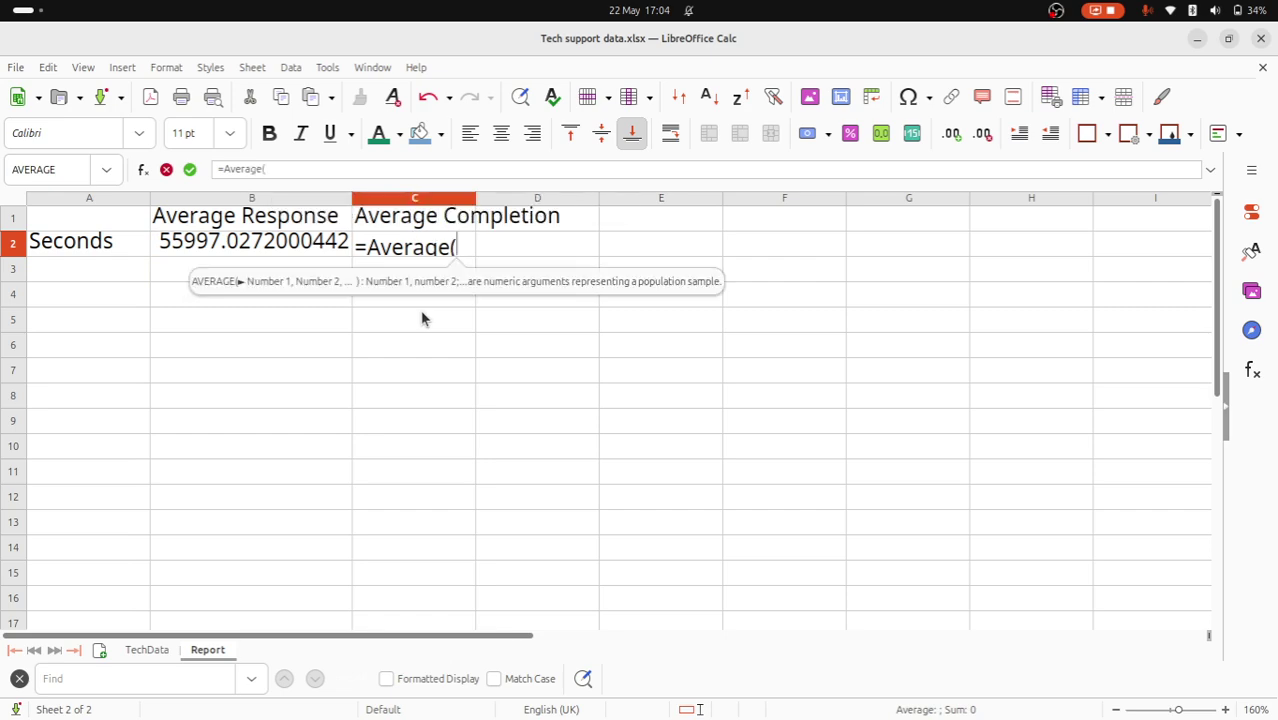
pyautogui.click(157, 650)
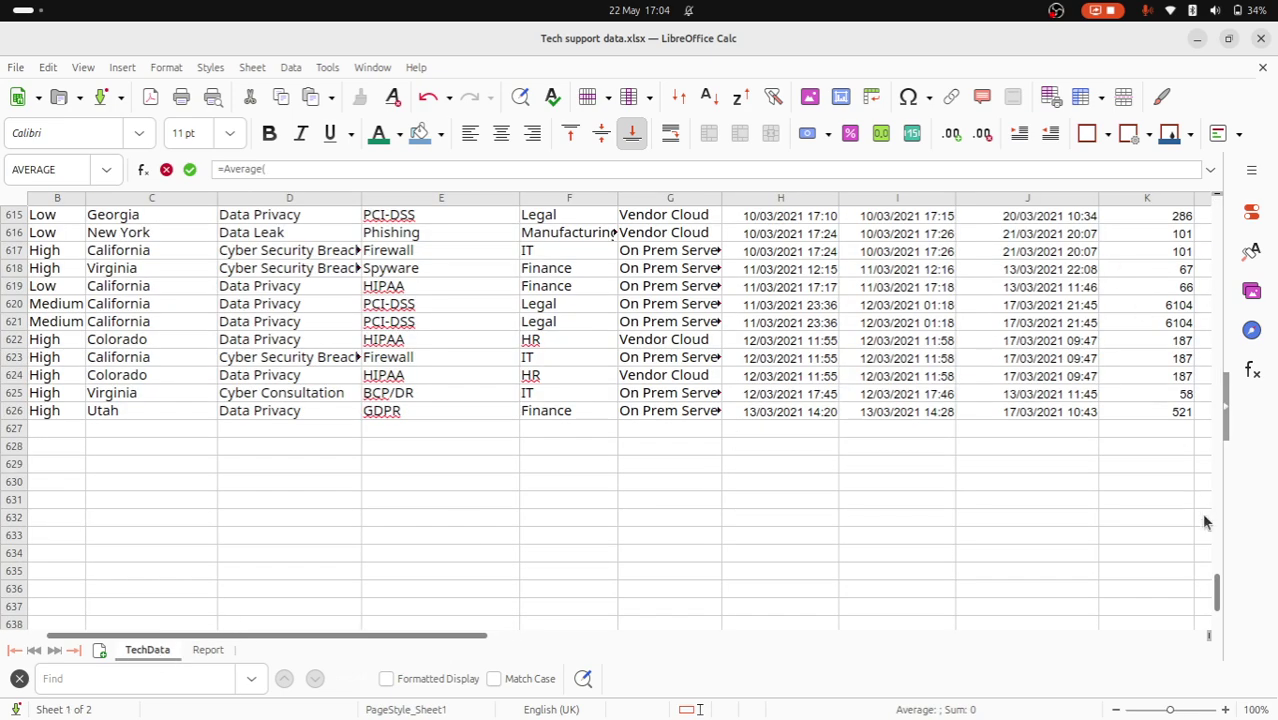
pyautogui.moveTo(1220, 592); pyautogui.dragTo(1220, 190)
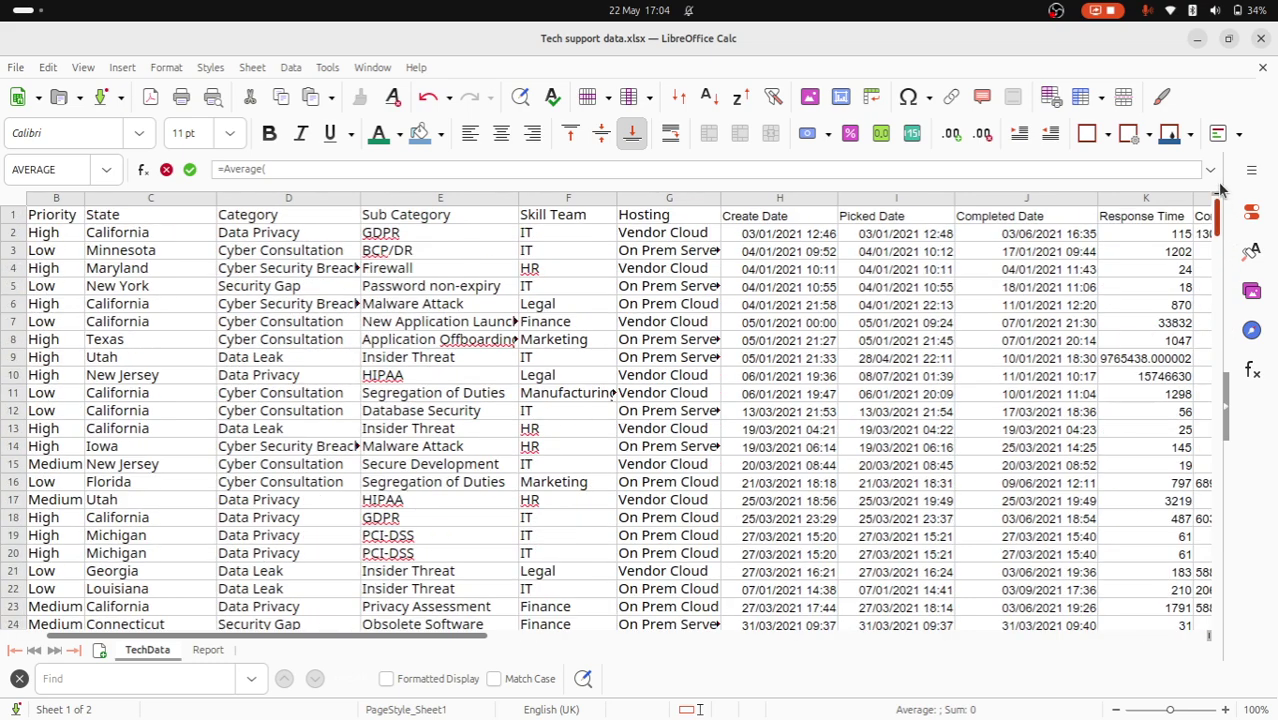
pyautogui.click(1208, 234)
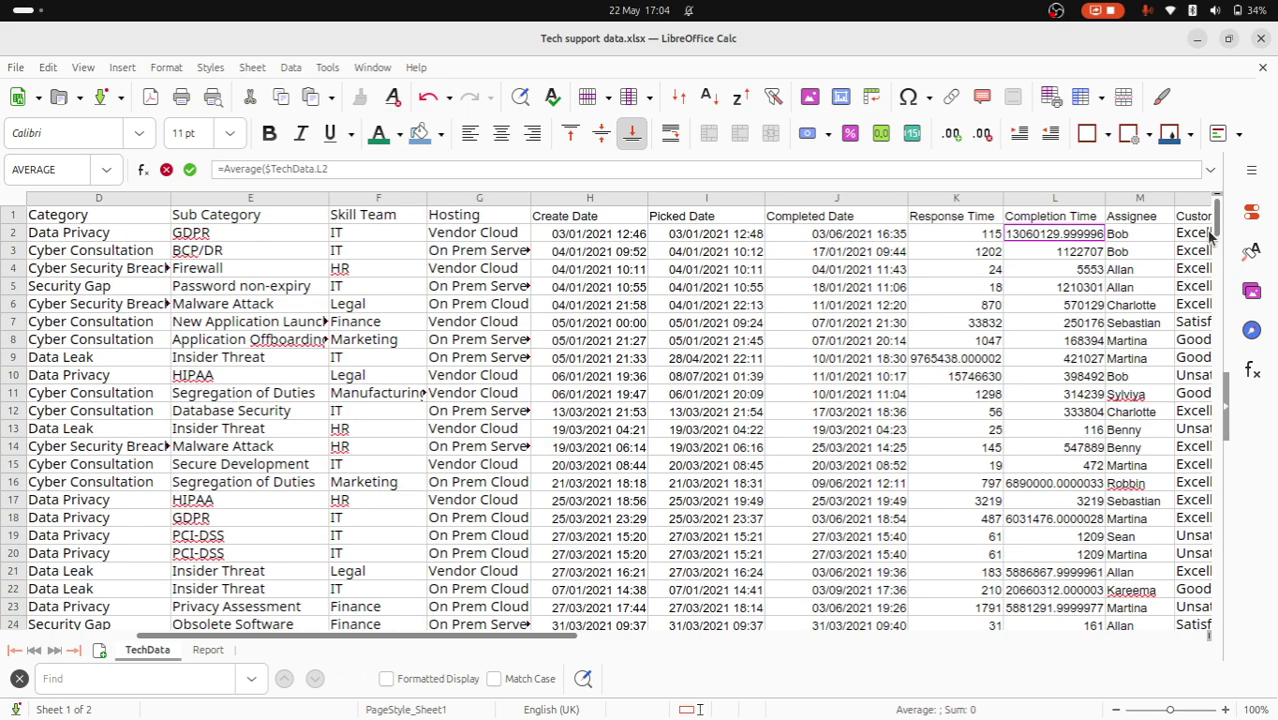
pyautogui.hotkey('ctrl', 'shift', 'Down')
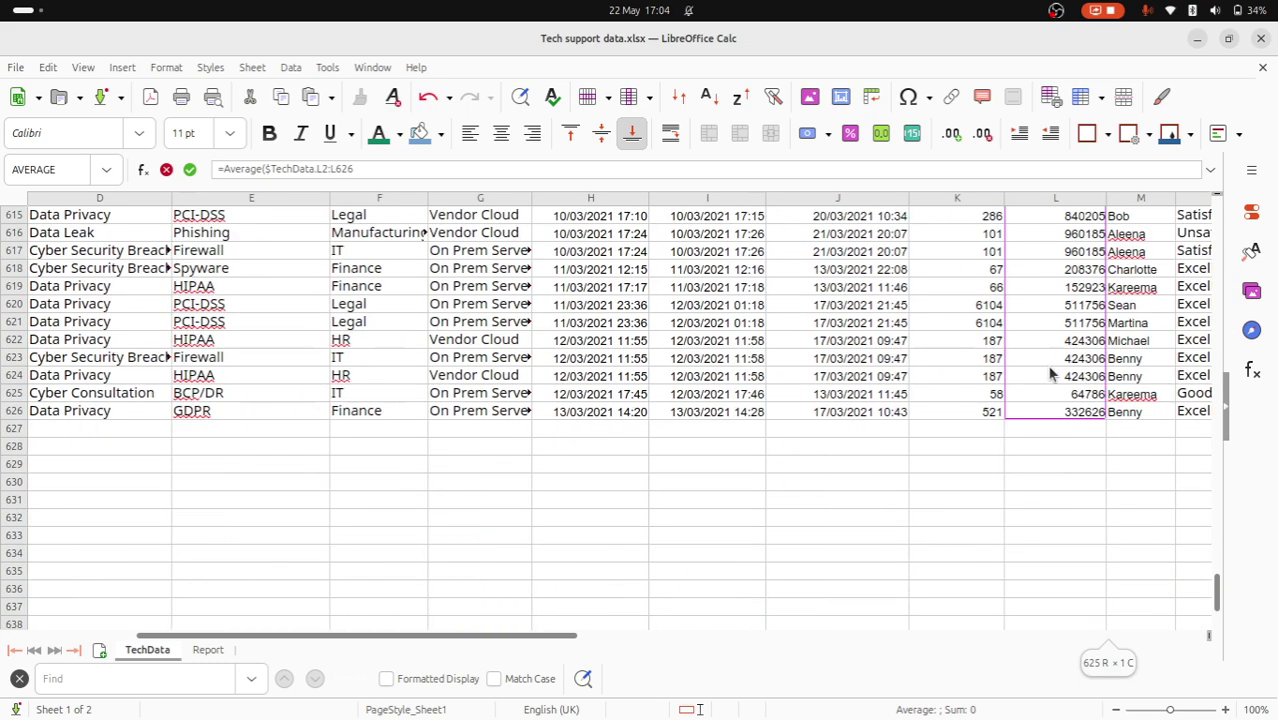
pyautogui.press('Return')
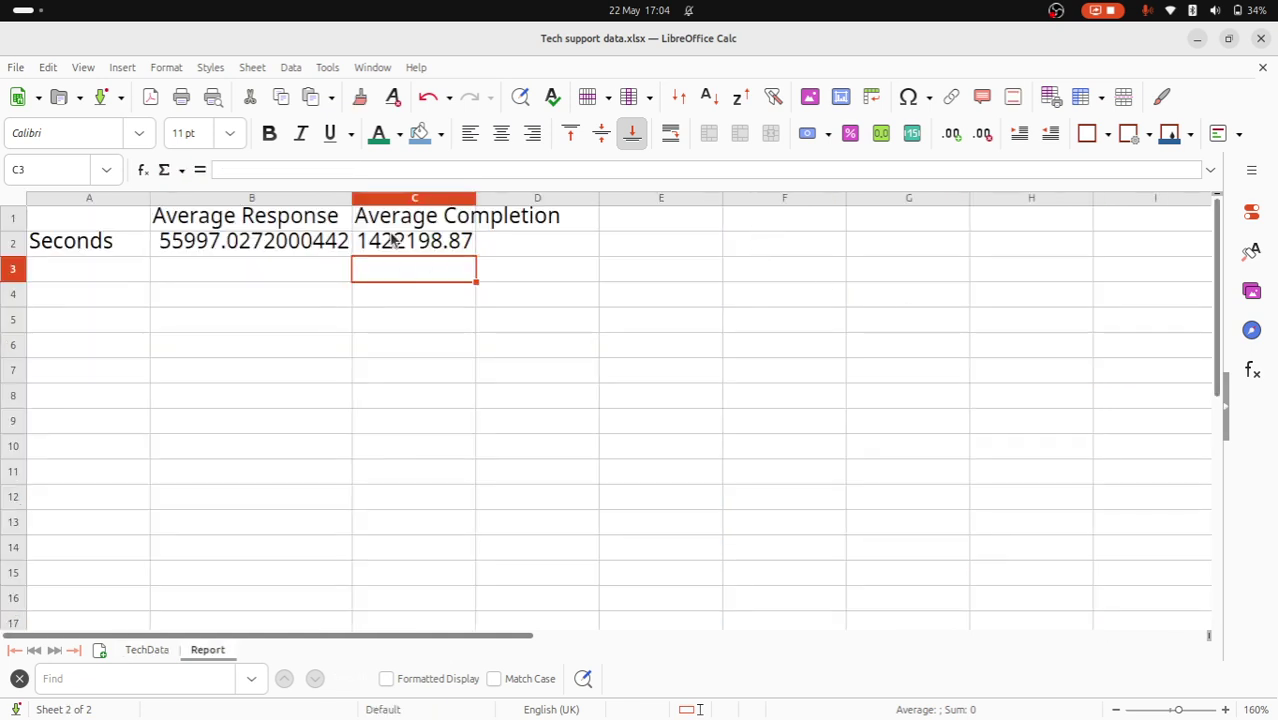
pyautogui.doubleClick(478, 197)
pyautogui.doubleClick(352, 198)
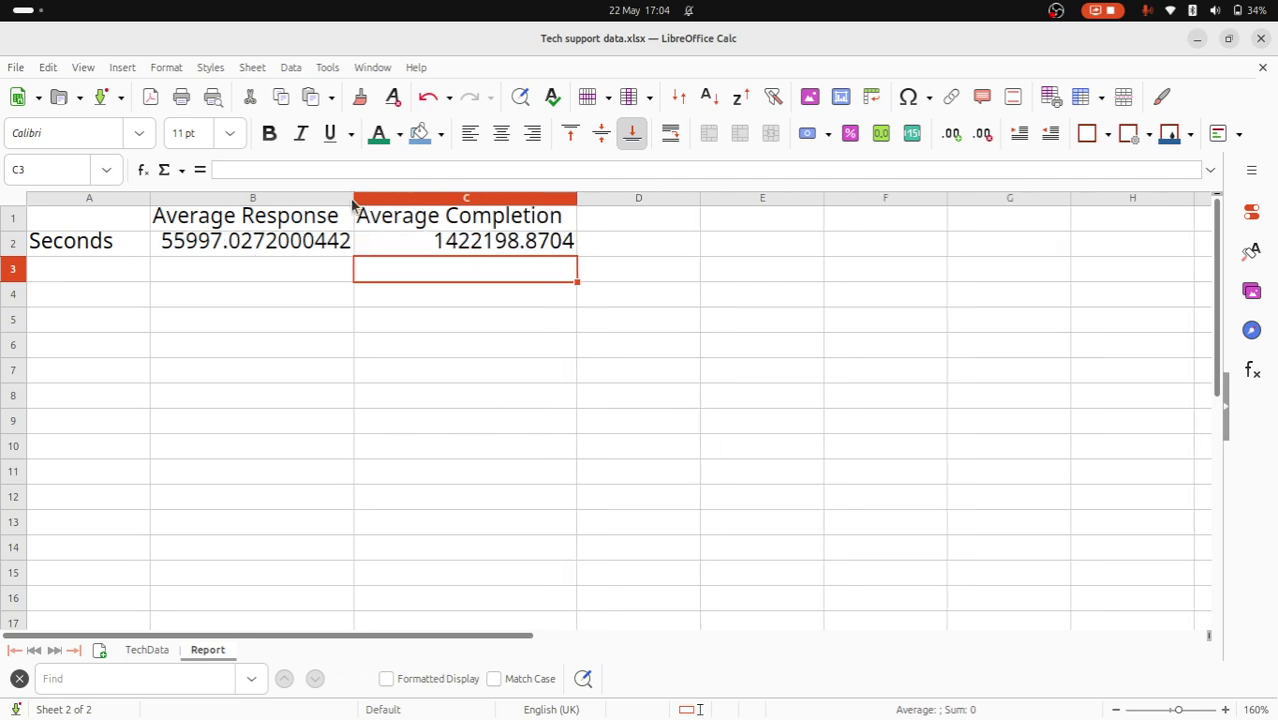
# Add a Minutes row in row 3 and convert the average response to minutes in B3 with =B2/60
pyautogui.click(97, 262)
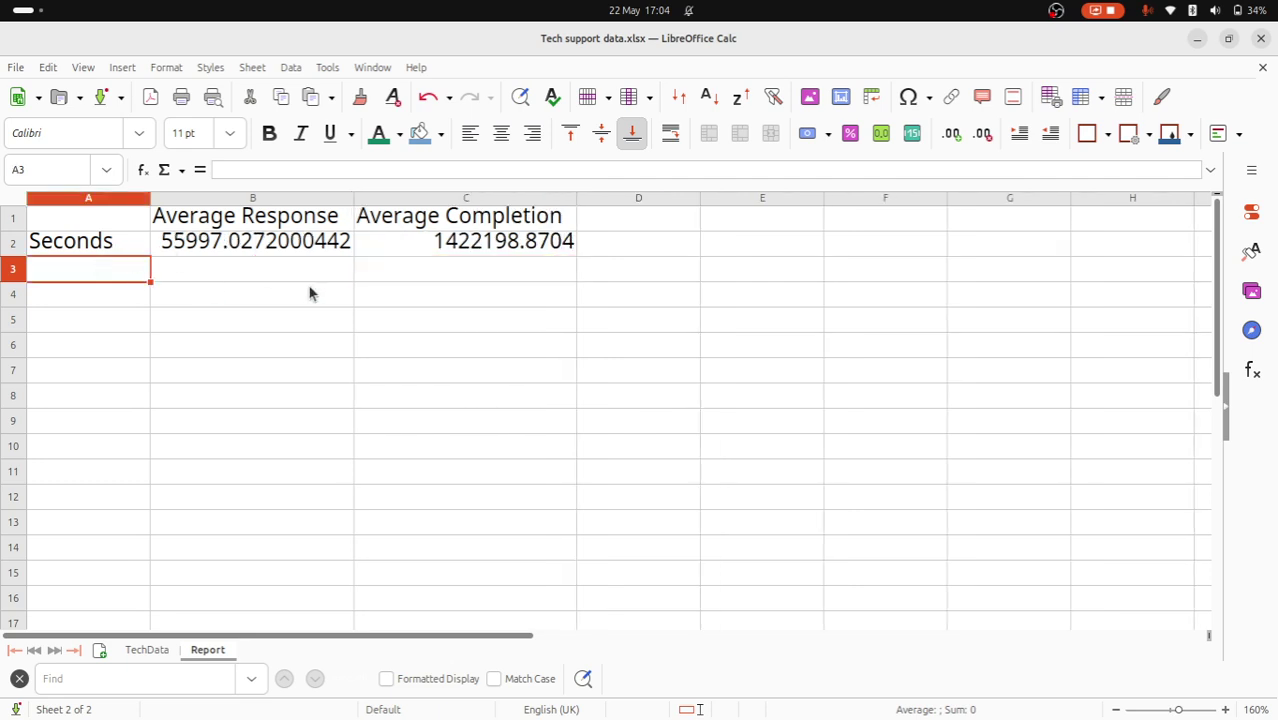
pyautogui.write('Minutes')
pyautogui.press('Tab')
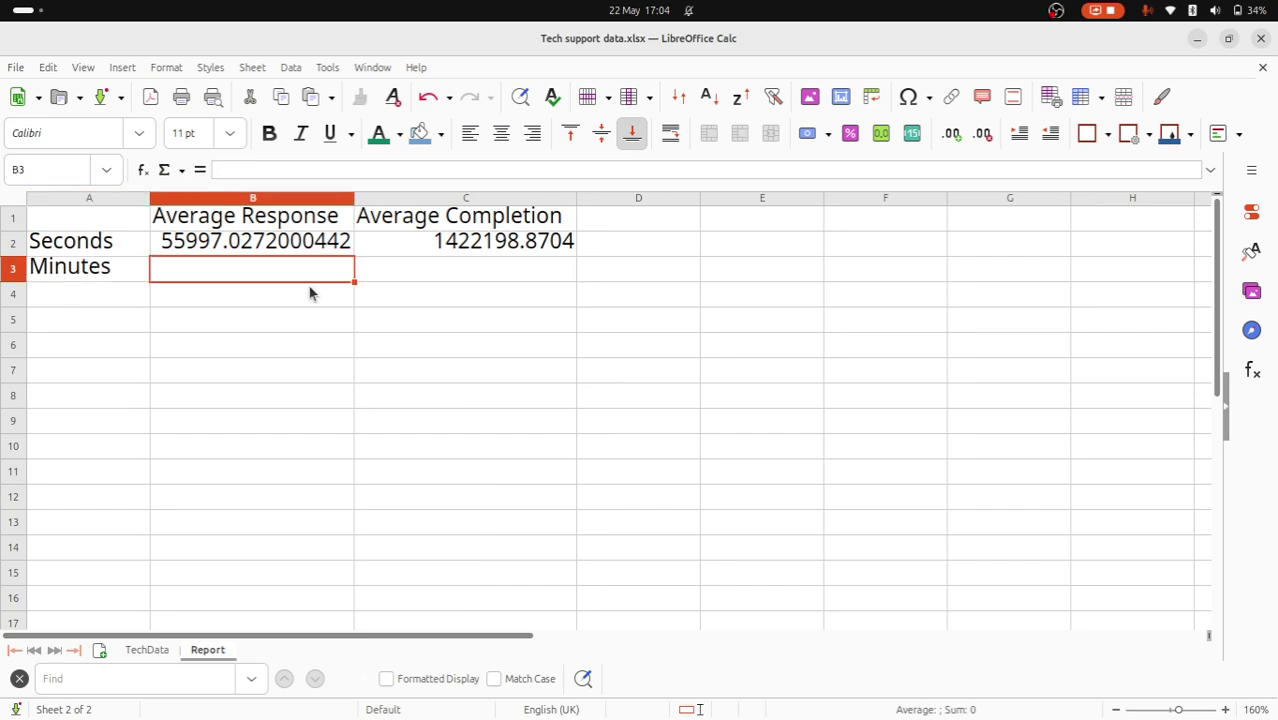
pyautogui.write('=')
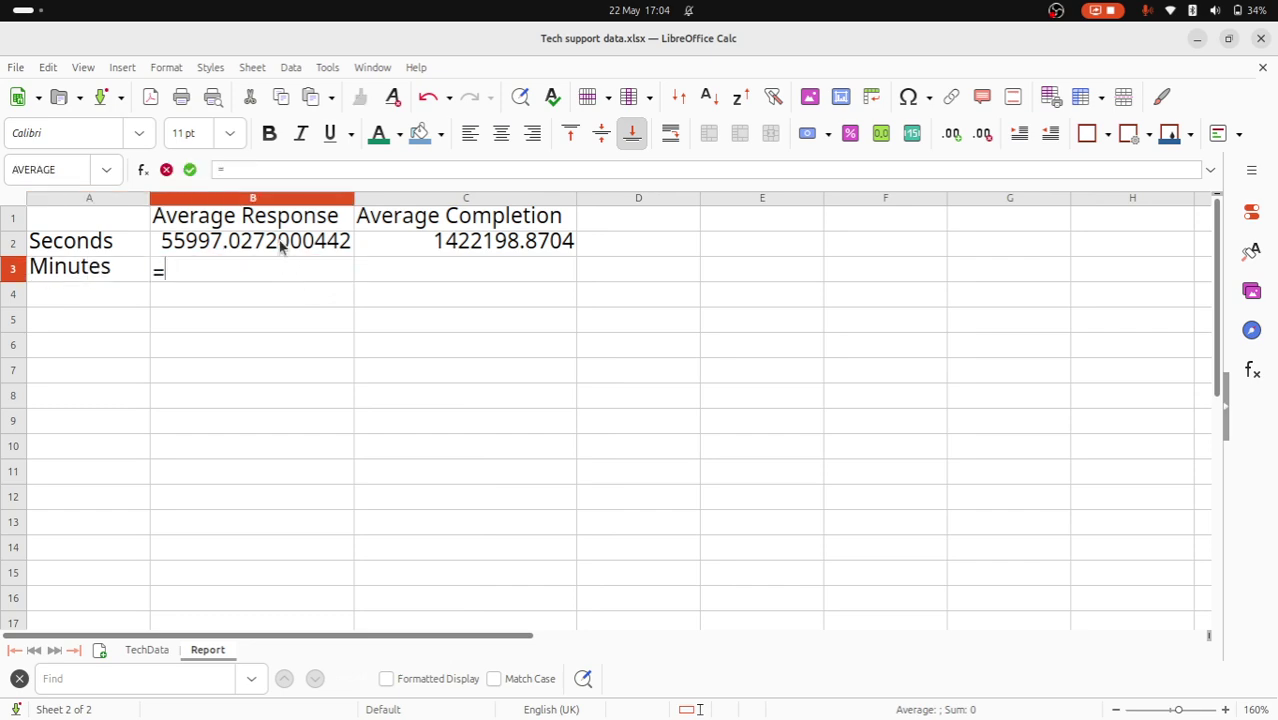
pyautogui.click(282, 247)
pyautogui.write('/')
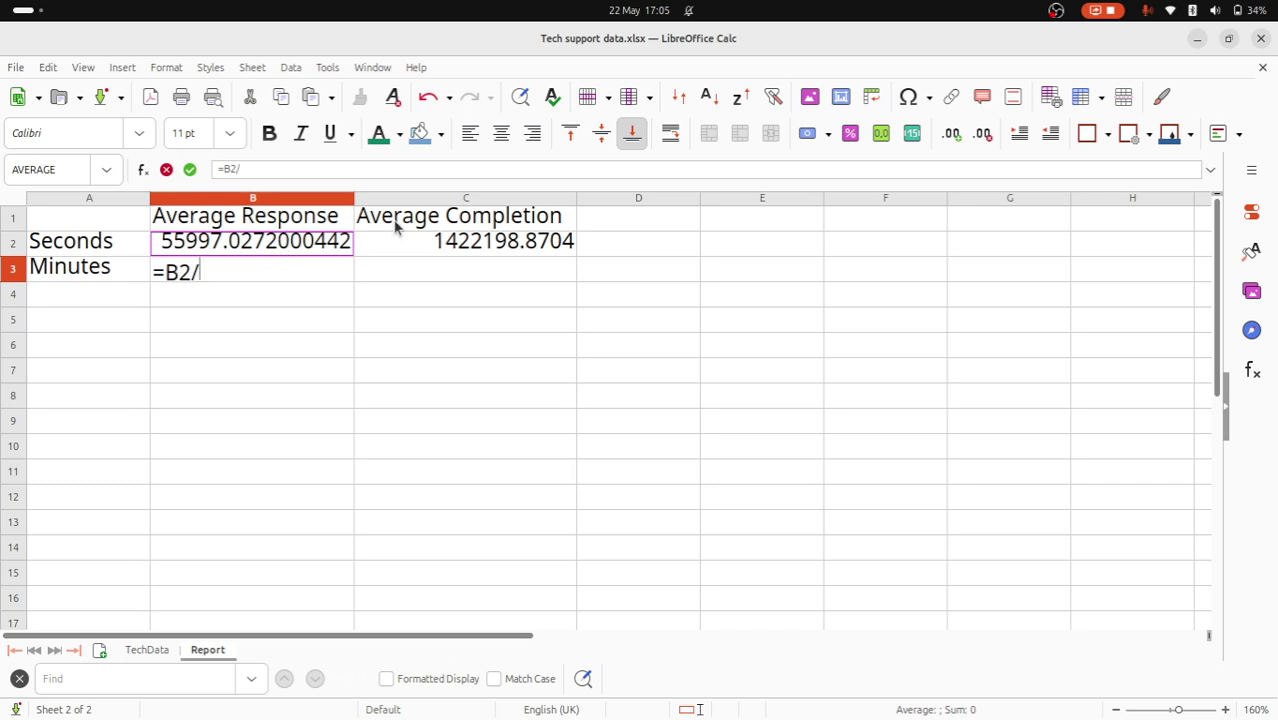
pyautogui.write('60')
pyautogui.press('Return')
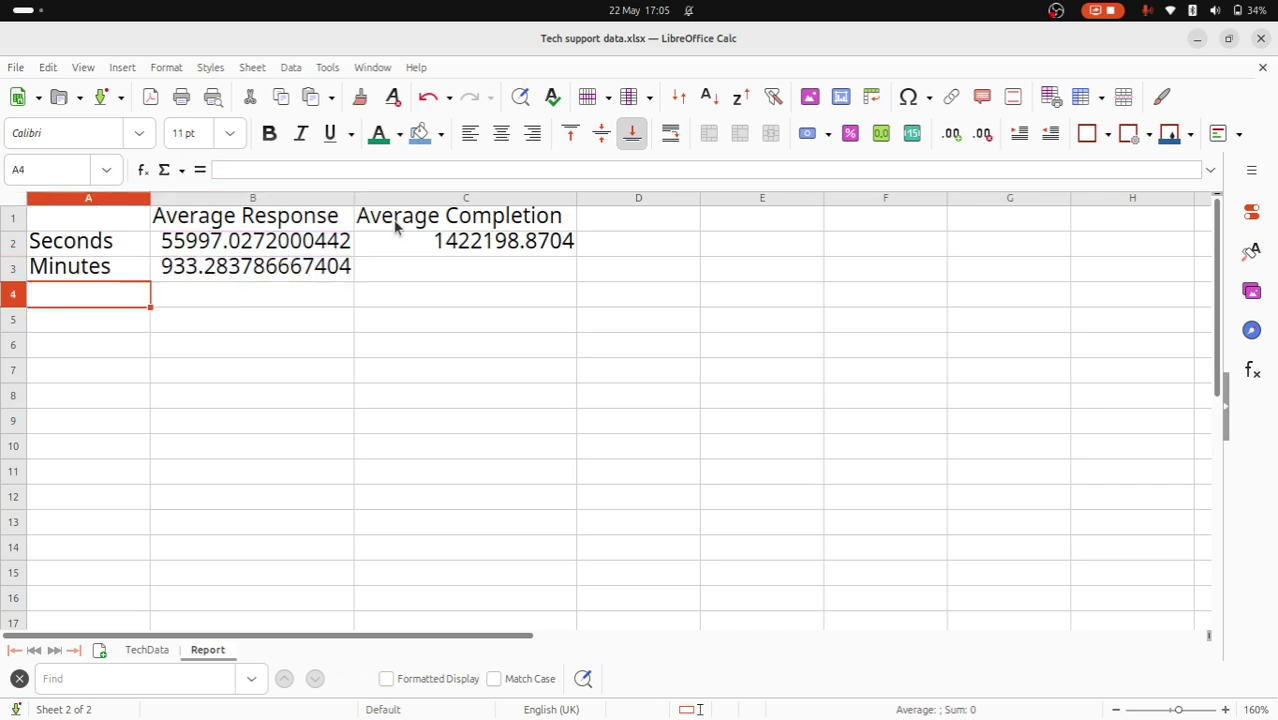
# Add an Hours row in row 4 and convert the average response to hours in B4 with =B3/60
pyautogui.write('Hours')
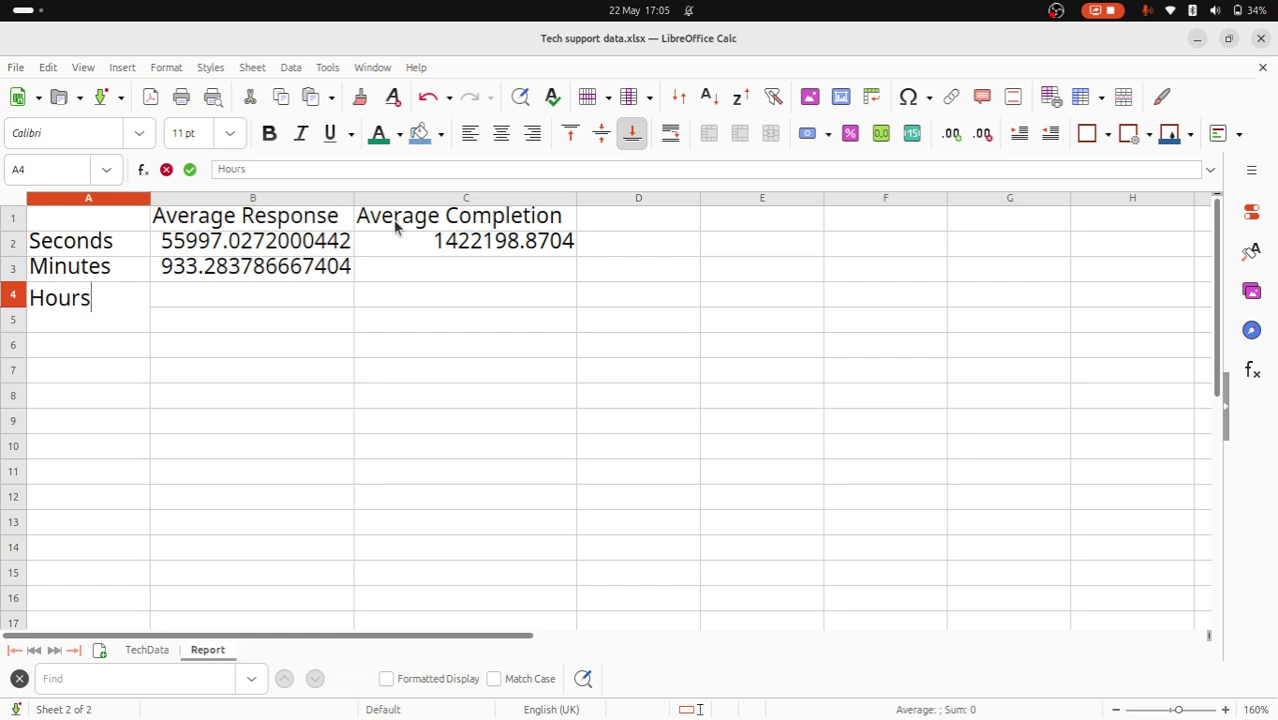
pyautogui.press('Tab')
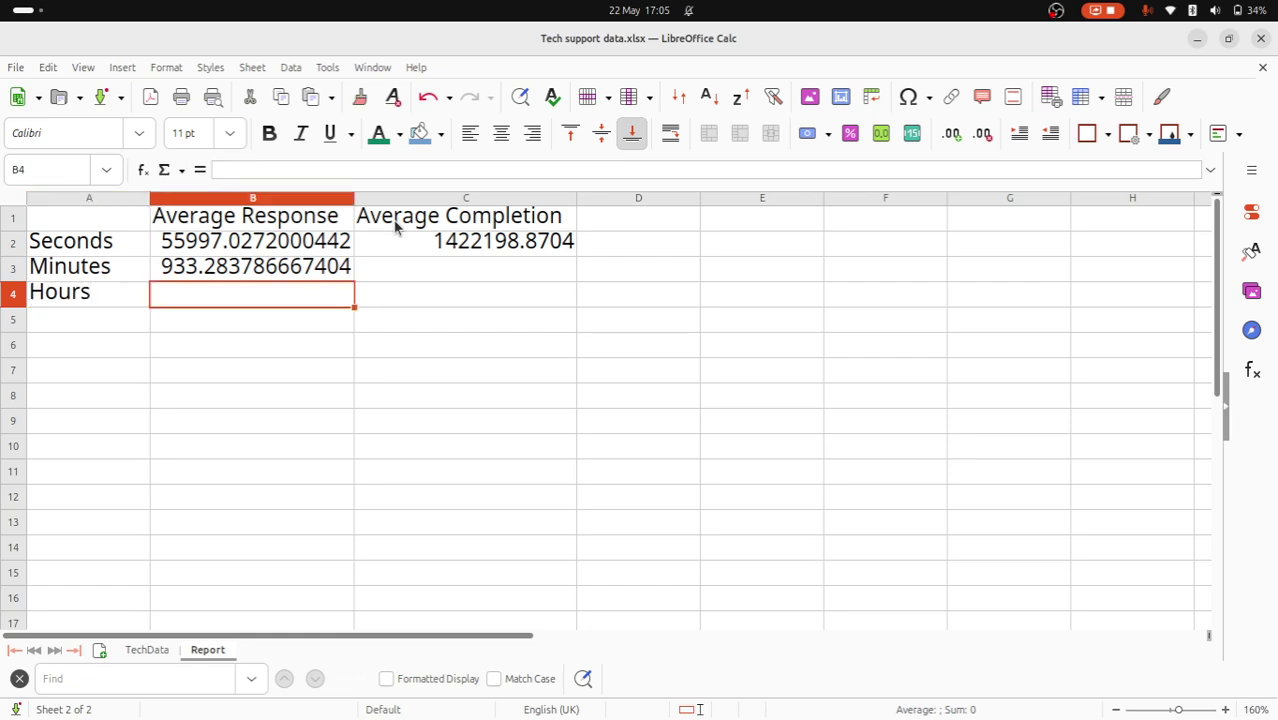
pyautogui.write('=')
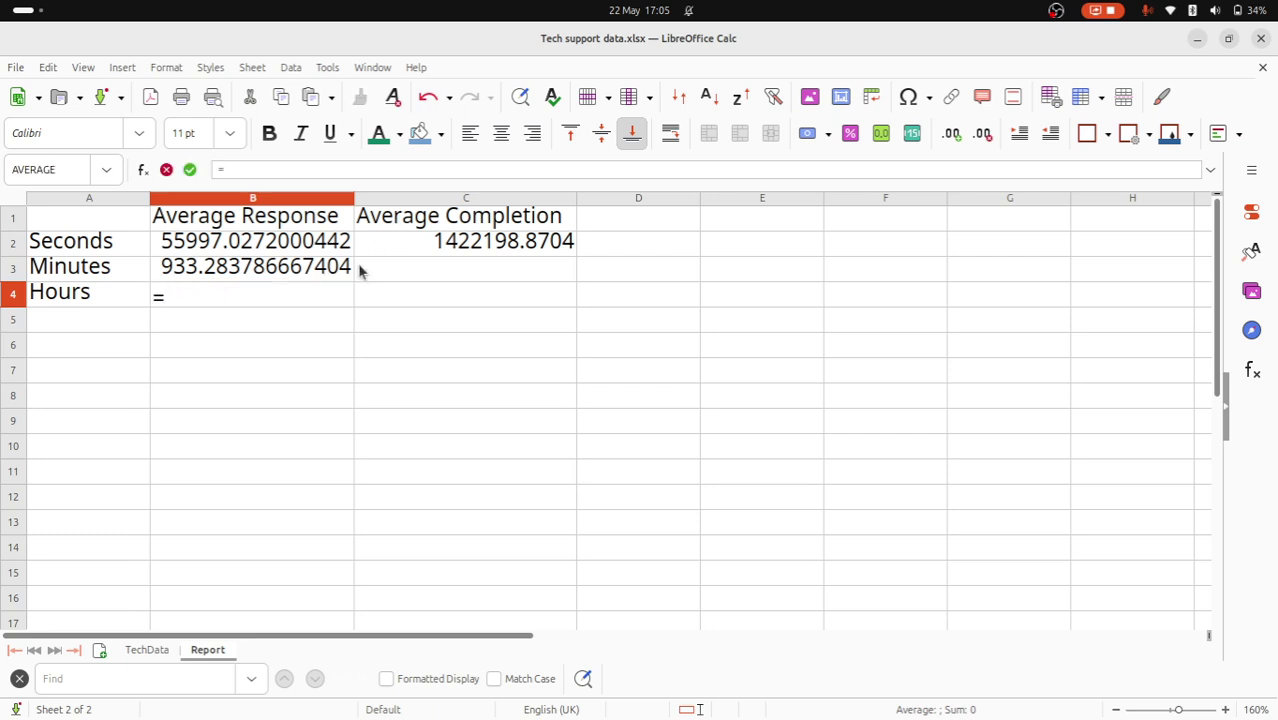
pyautogui.click(298, 272)
pyautogui.write('/60')
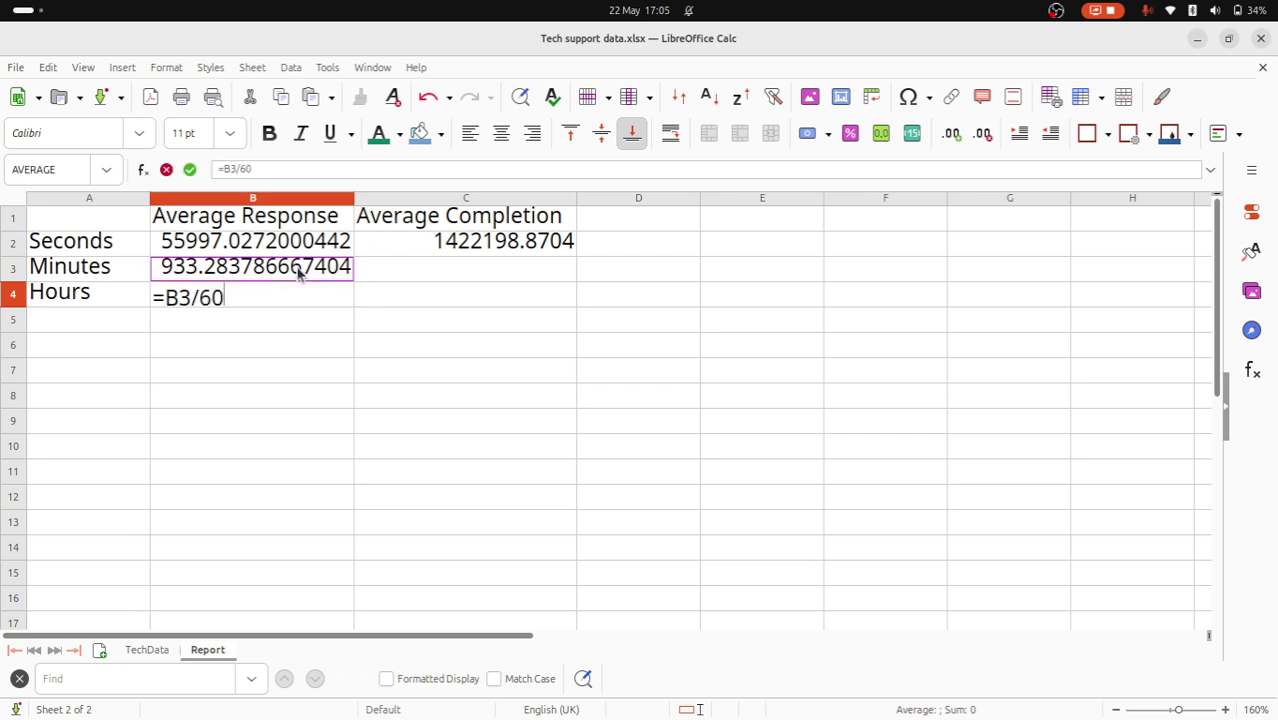
pyautogui.press('Return')
pyautogui.press('Left')
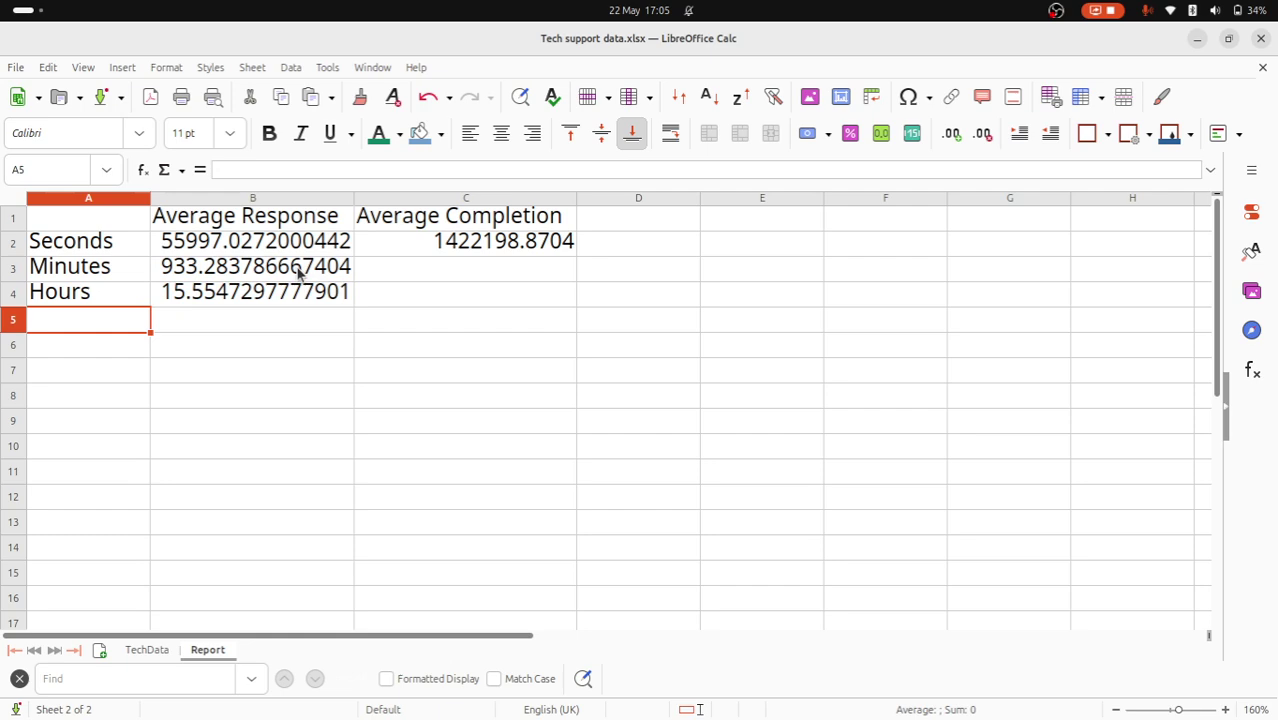
# Add a Days row in row 5 and convert the average response to days in B5 with =B4/24
pyautogui.write('Days')
pyautogui.press('Tab')
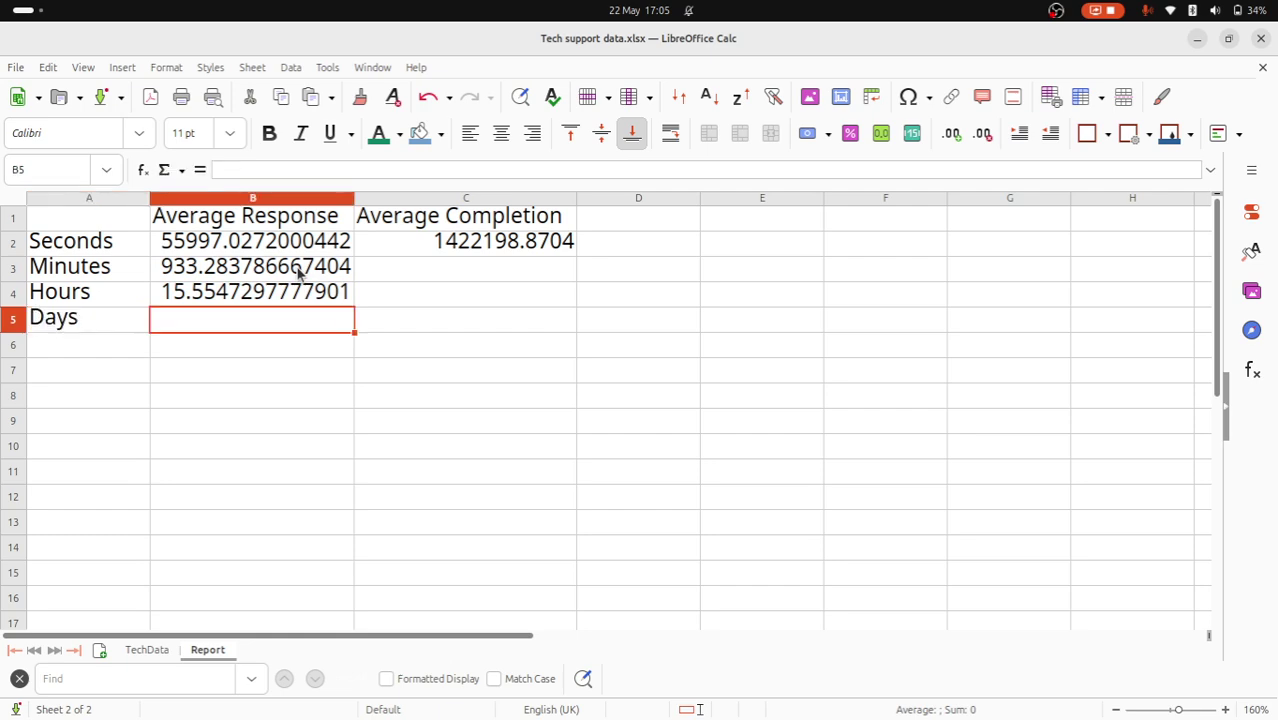
pyautogui.write('=')
pyautogui.click(226, 299)
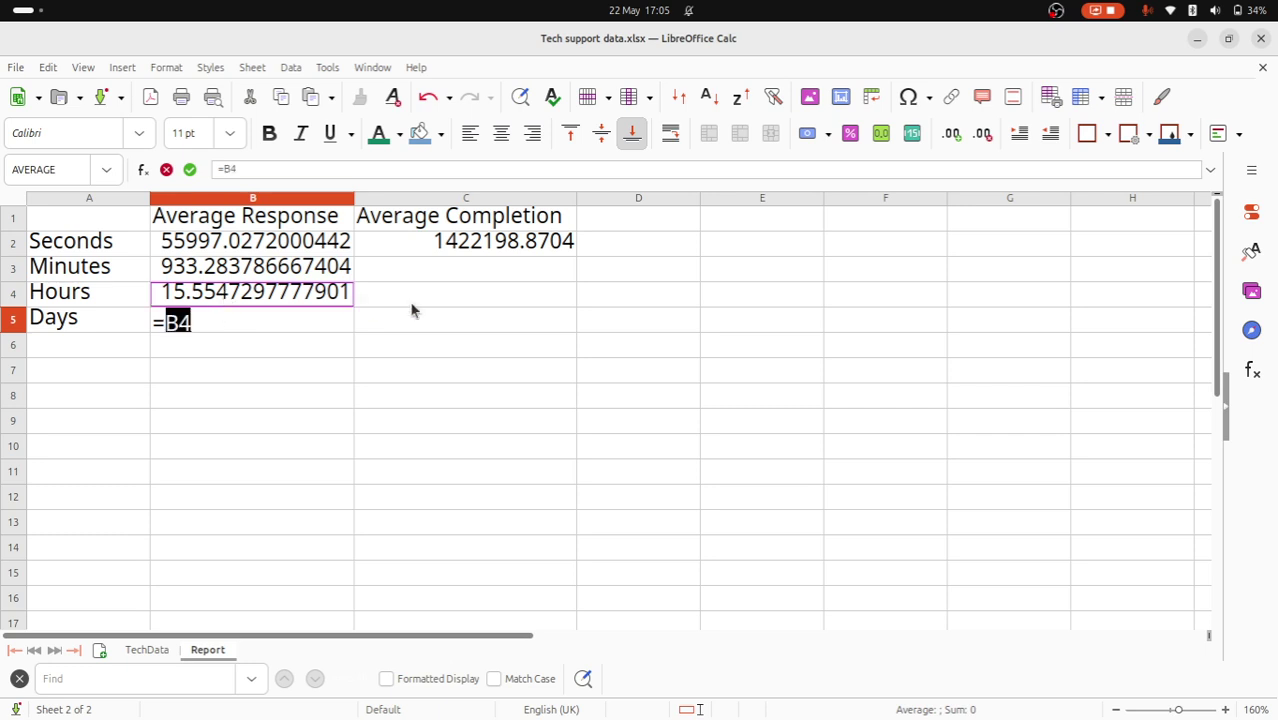
pyautogui.write('/24')
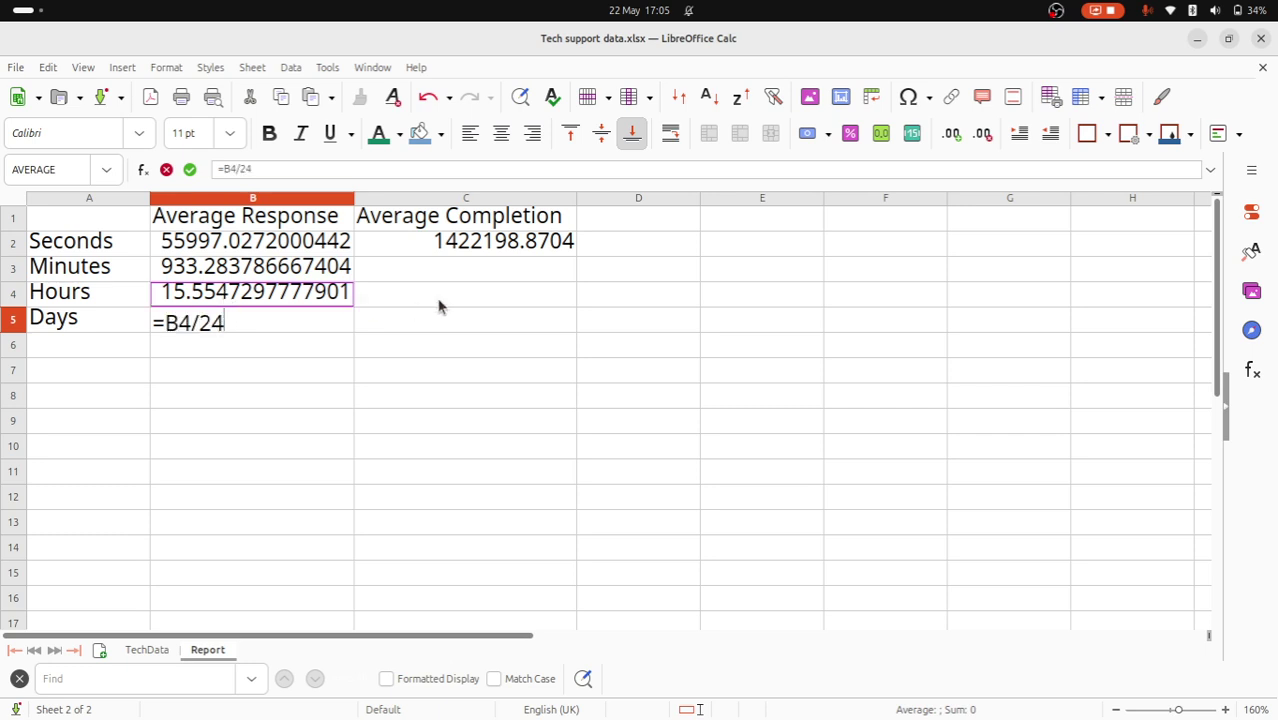
pyautogui.press('Return')
# Copy the minutes, hours and days formulas from B3:B5 into C3:C5 for the average completion time
pyautogui.press('Up')
pyautogui.press('Up')
pyautogui.press('Up')
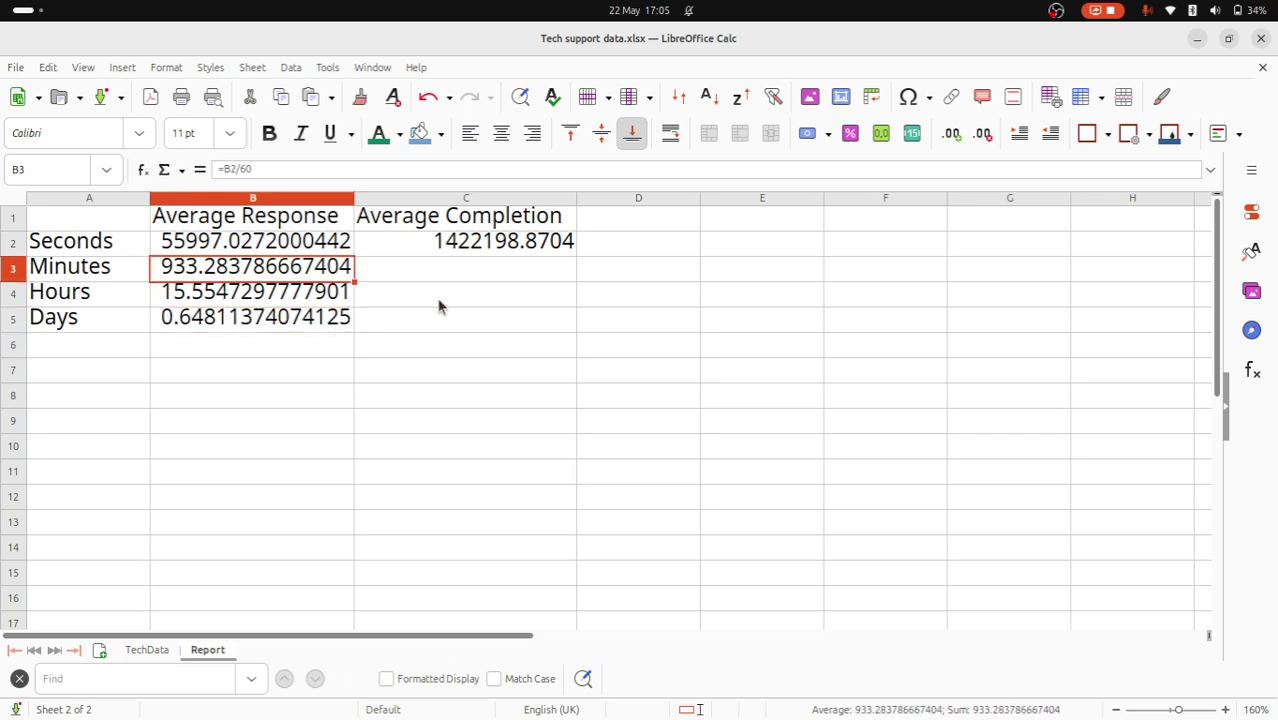
pyautogui.hotkey('shift', 'Down')
pyautogui.hotkey('shift', 'Down')
pyautogui.hotkey('ctrl', 'c')
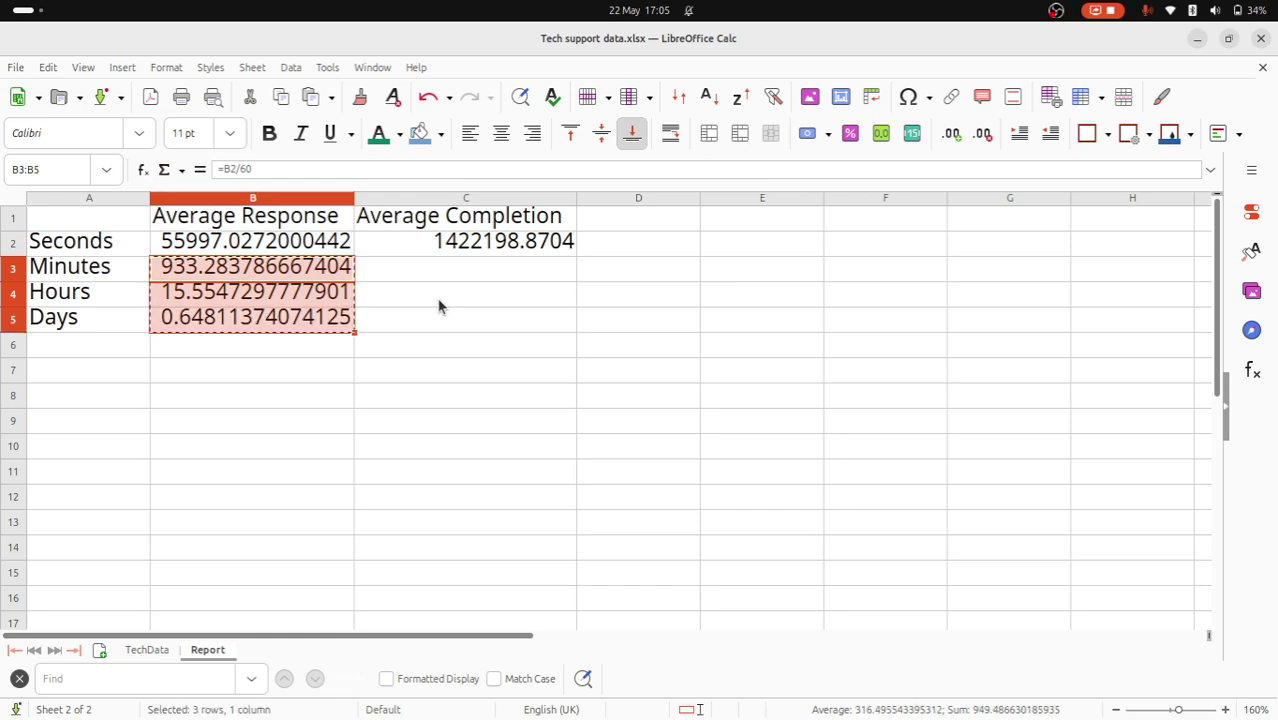
pyautogui.press('Right')
pyautogui.hotkey('ctrl', 'v')
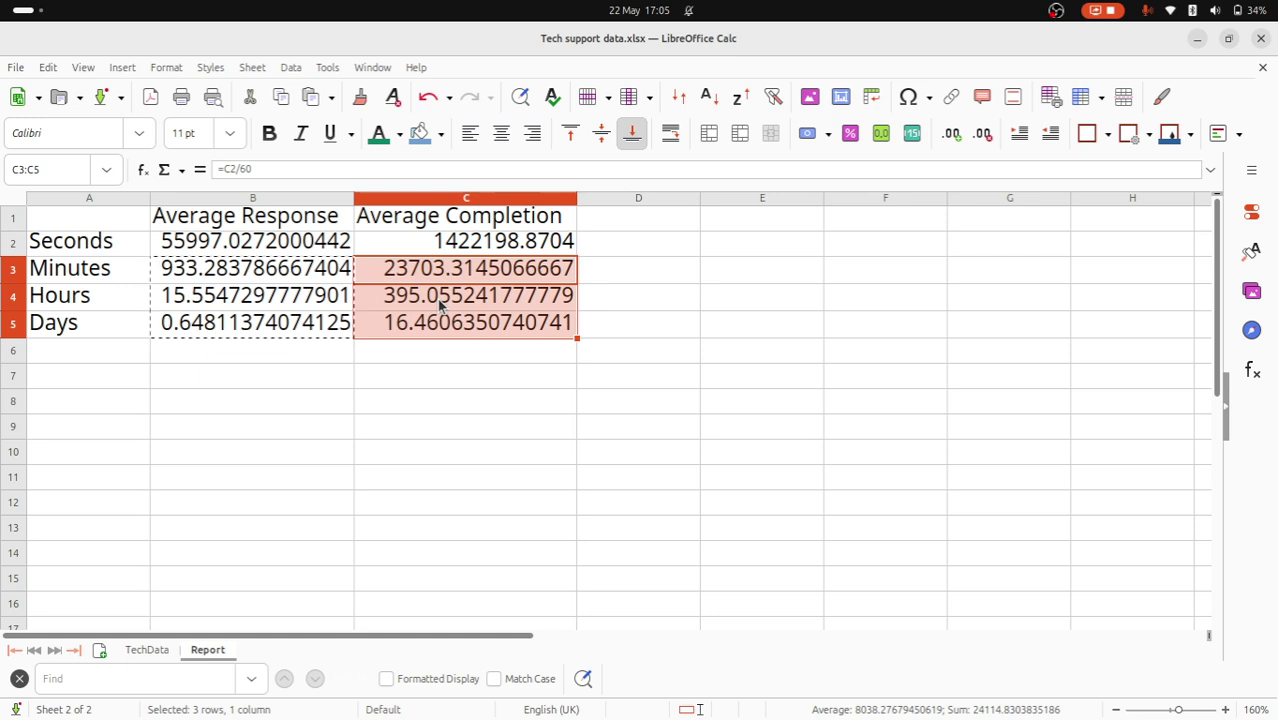
# Review the average response and completion times in seconds, minutes, hours and days
pyautogui.press('Left')
pyautogui.press('Left')
pyautogui.press('Right')
pyautogui.press('Right')
pyautogui.press('Up')
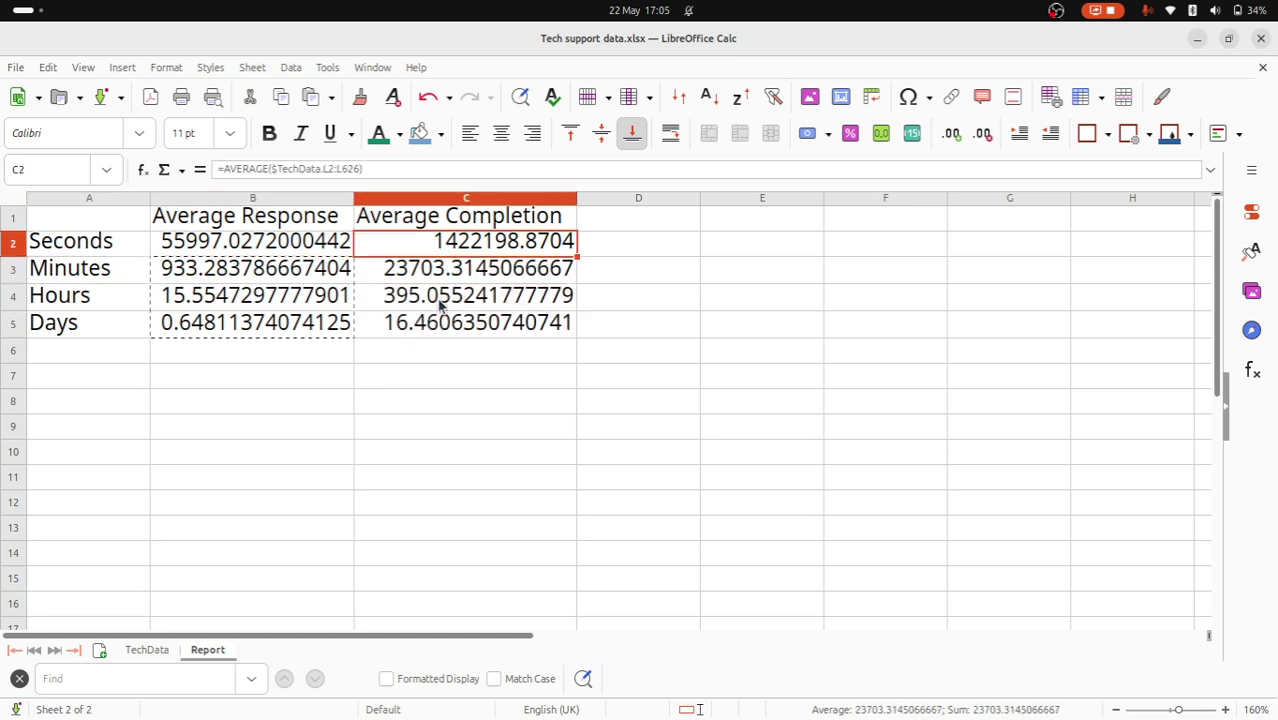
pyautogui.press('Down')
pyautogui.press('Down')
pyautogui.press('Down')
pyautogui.press('Down')
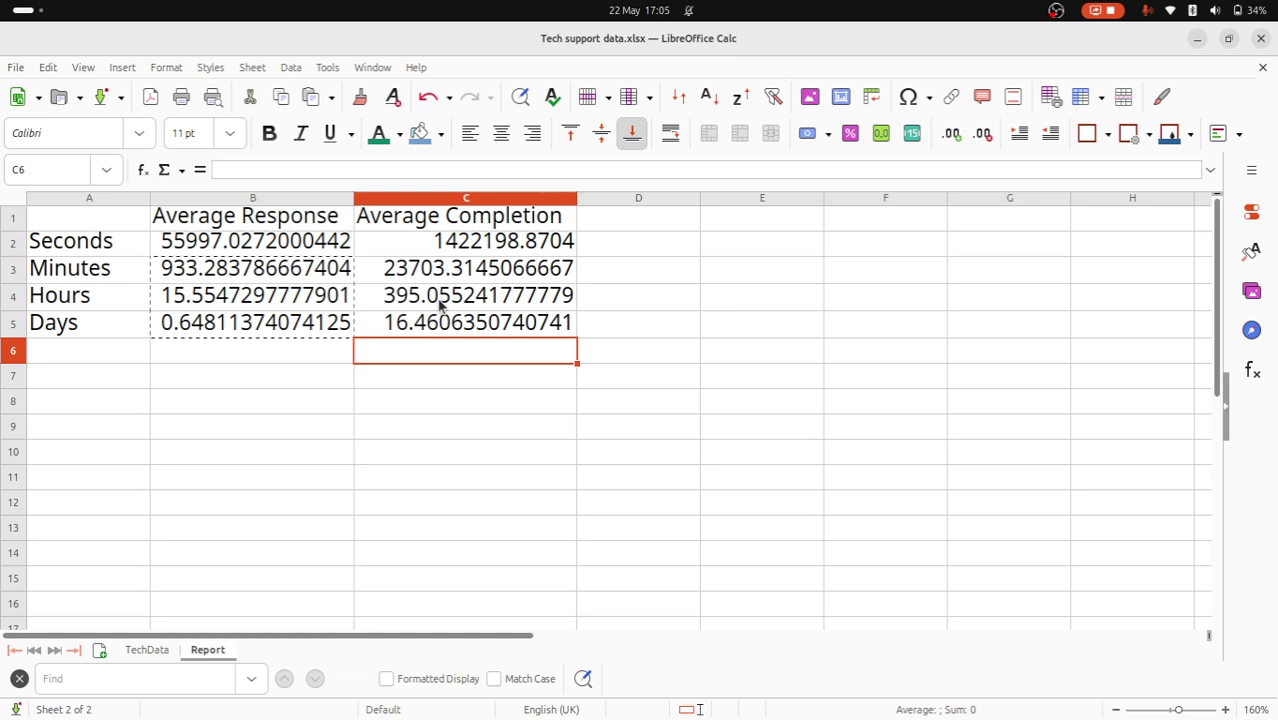
pyautogui.press('Left')
pyautogui.press('Left')
pyautogui.press('Right')
pyautogui.press('Right')
pyautogui.press('Left')
pyautogui.press('Left')
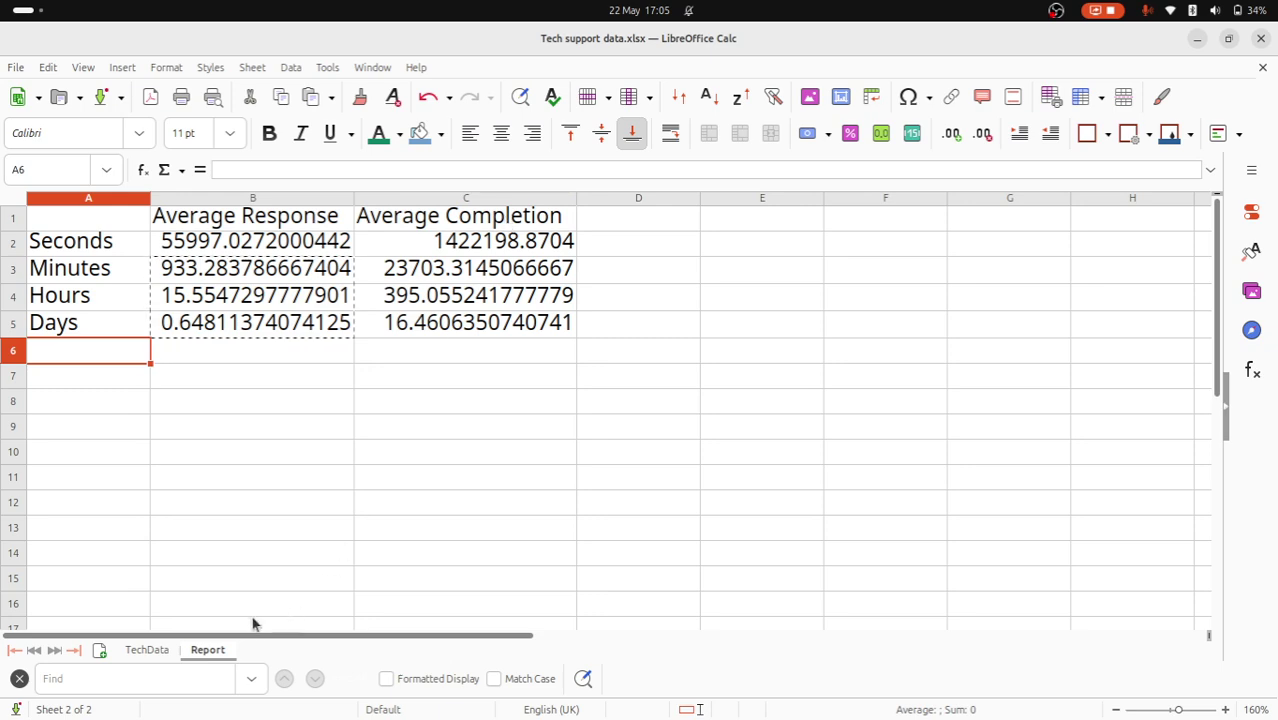
# Start a pivot table from the TechData sheet, using the current selection A1:Q626 as its source
pyautogui.click(148, 650)
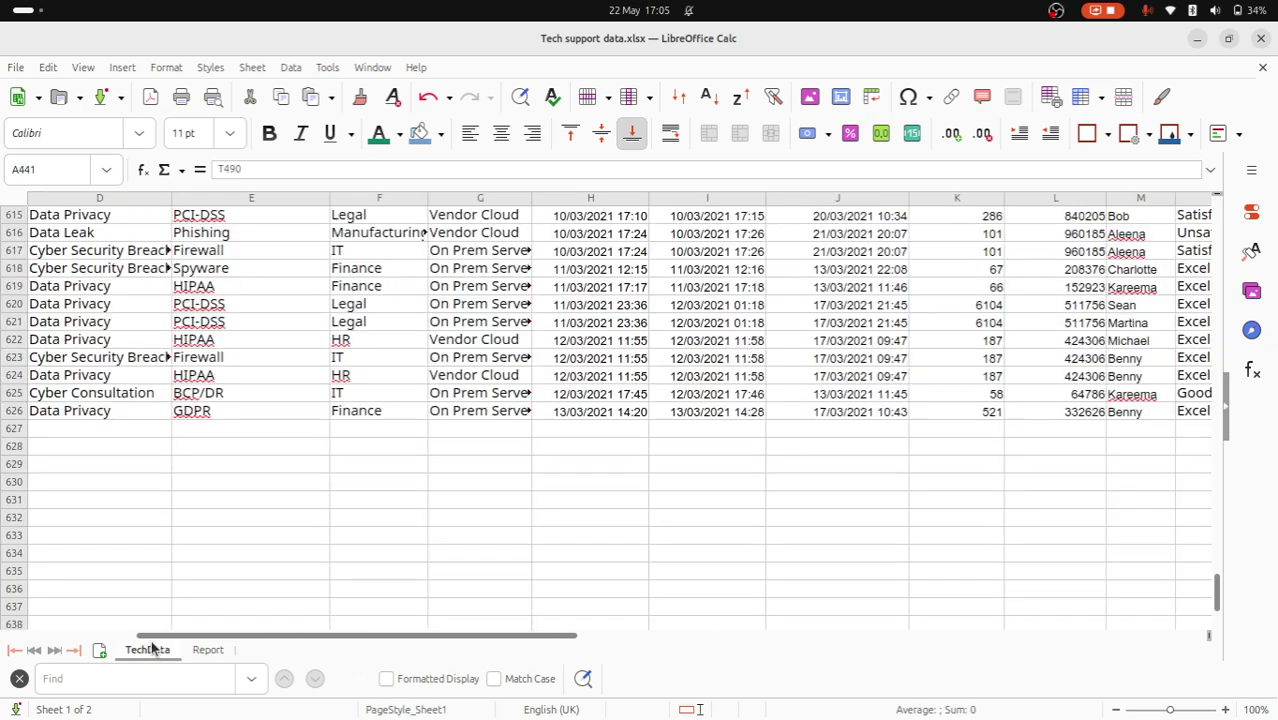
pyautogui.click(127, 252)
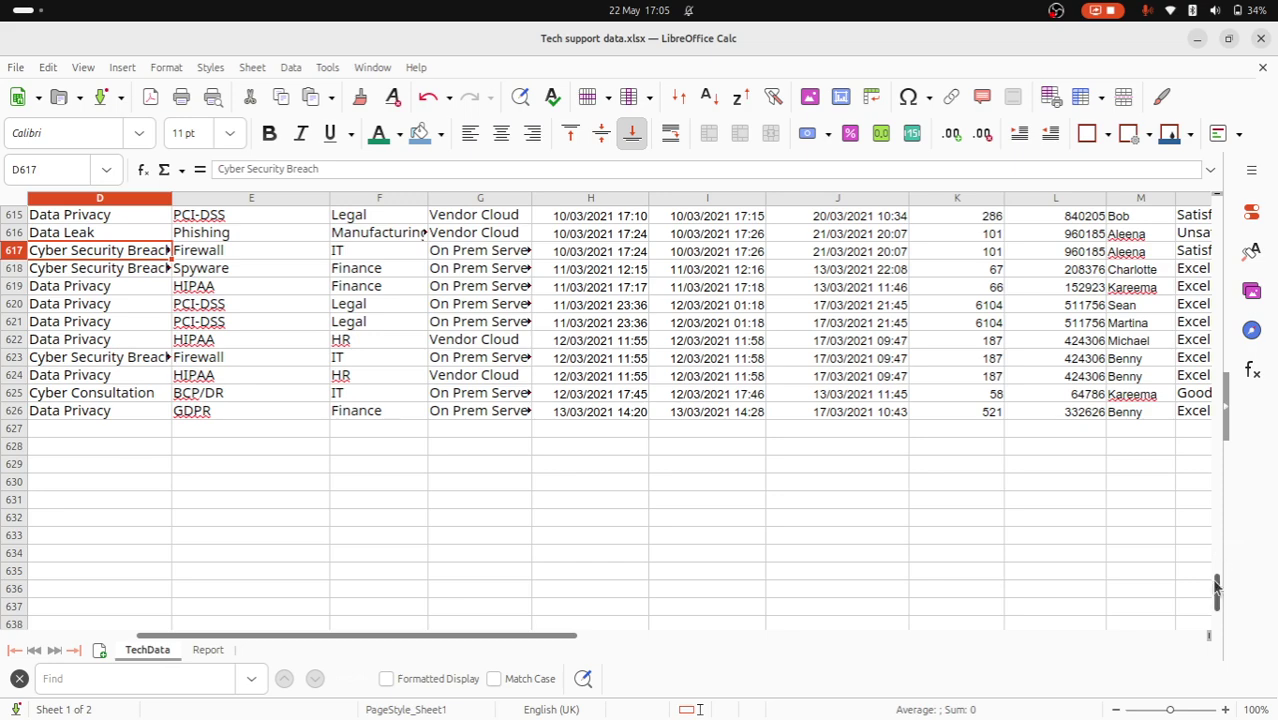
pyautogui.moveTo(1217, 603); pyautogui.dragTo(1207, 171)
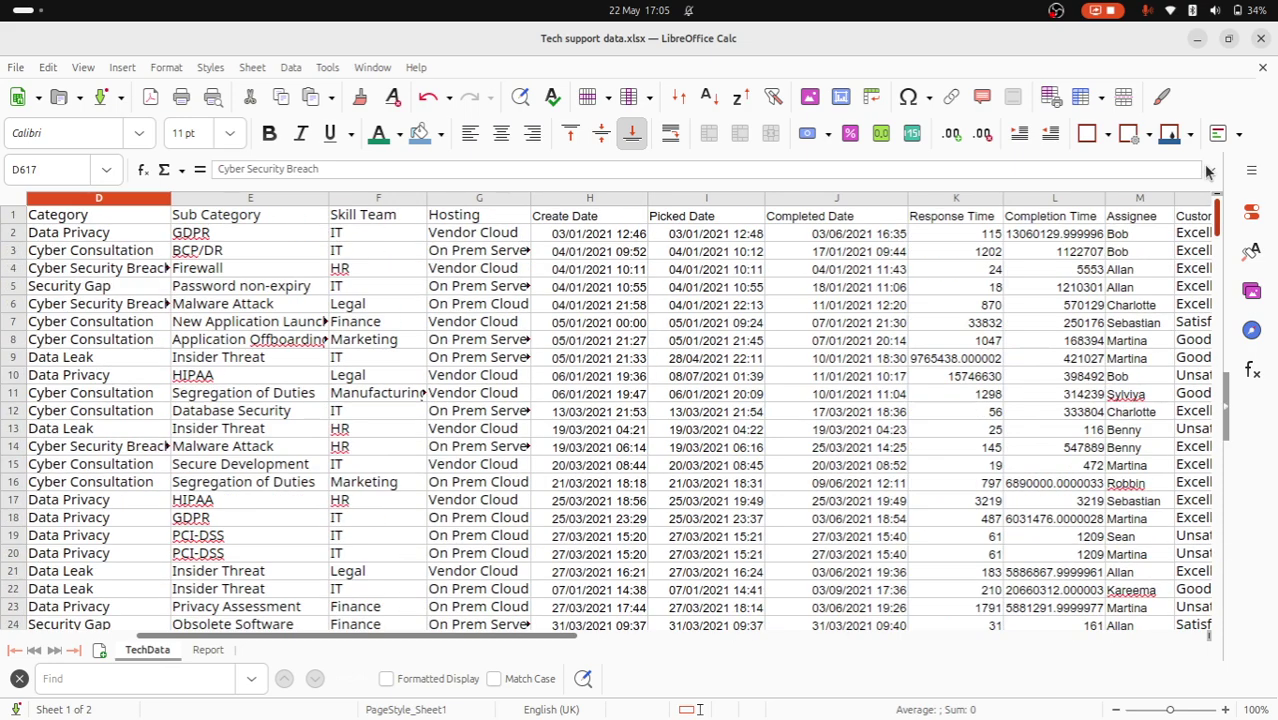
pyautogui.moveTo(450, 640); pyautogui.dragTo(278, 642)
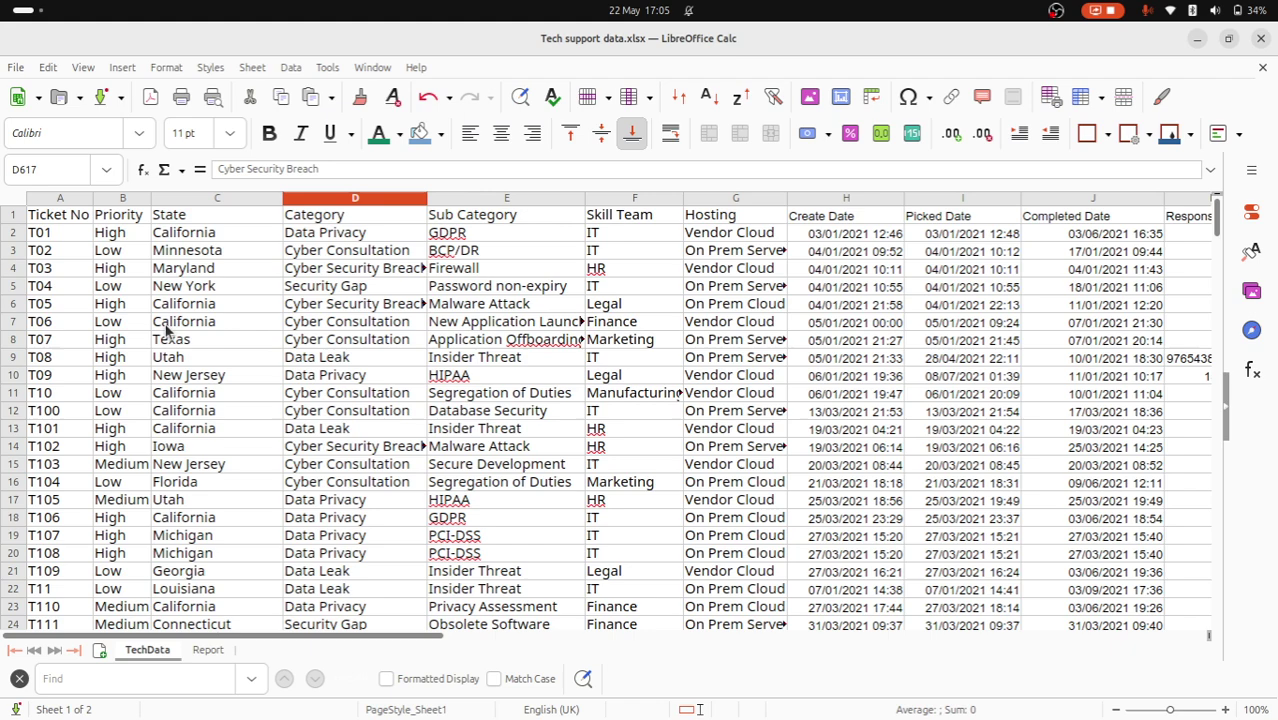
pyautogui.click(122, 68)
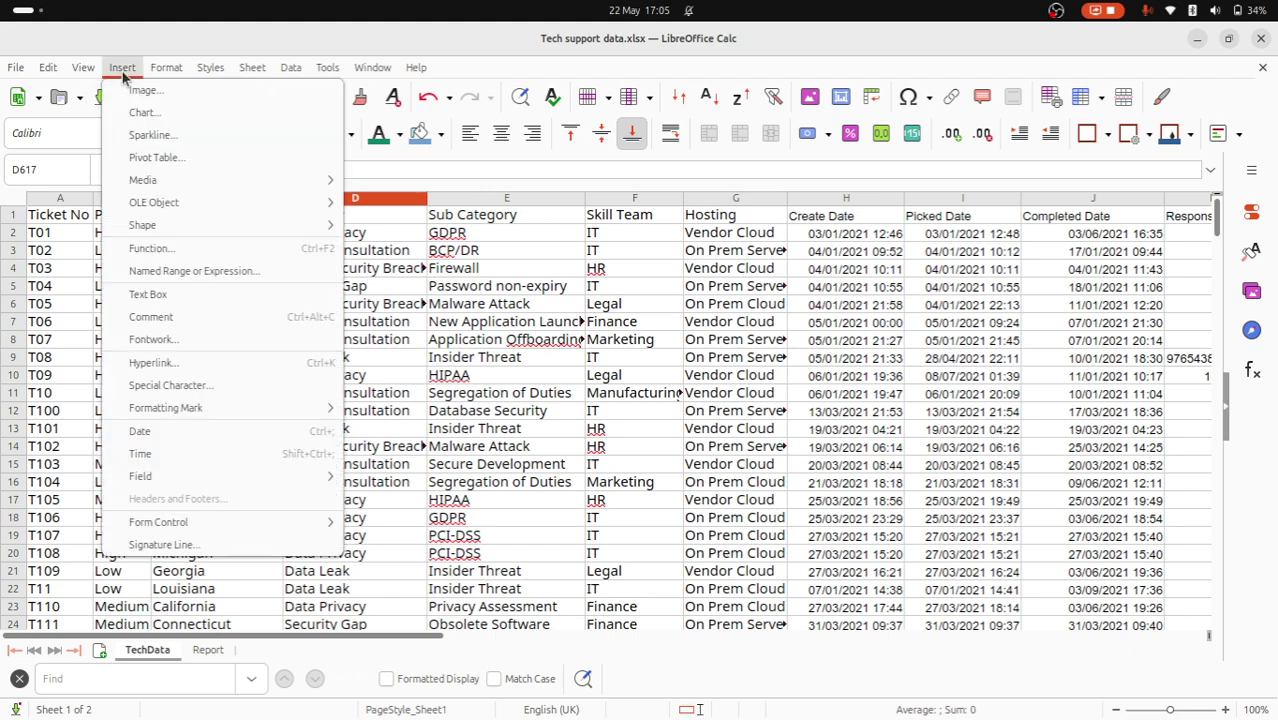
pyautogui.click(137, 160)
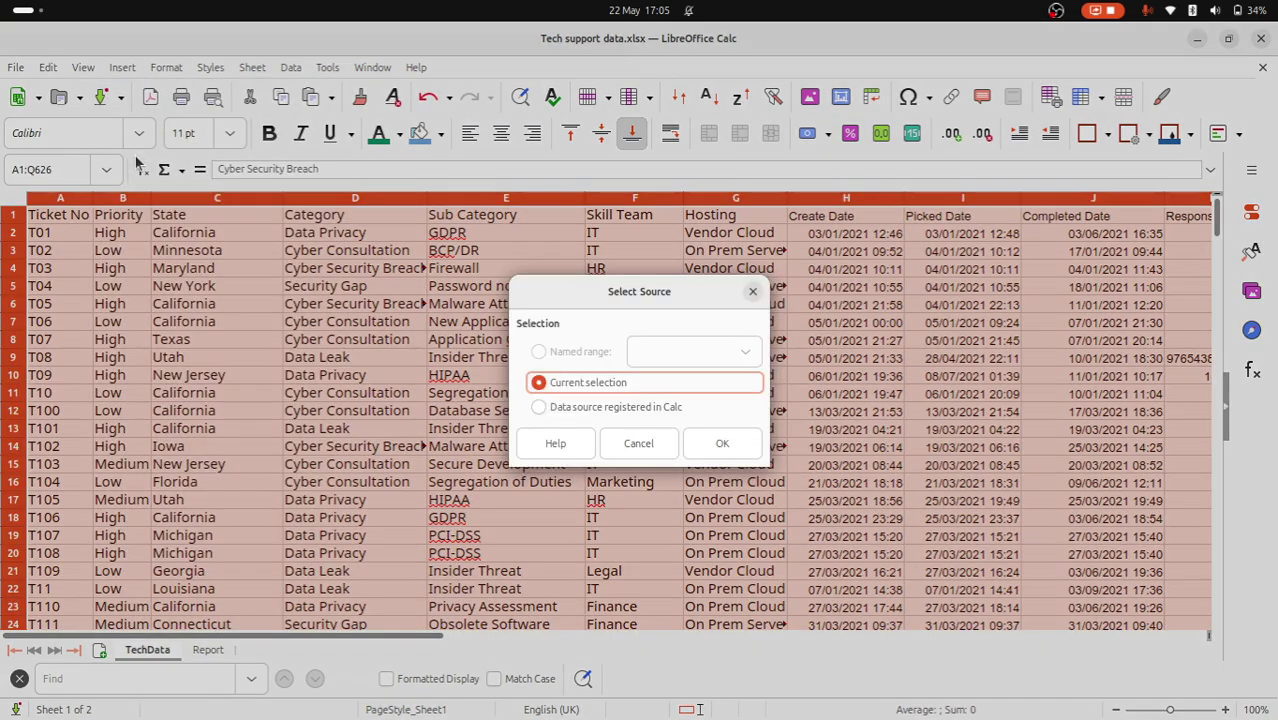
pyautogui.click(721, 444)
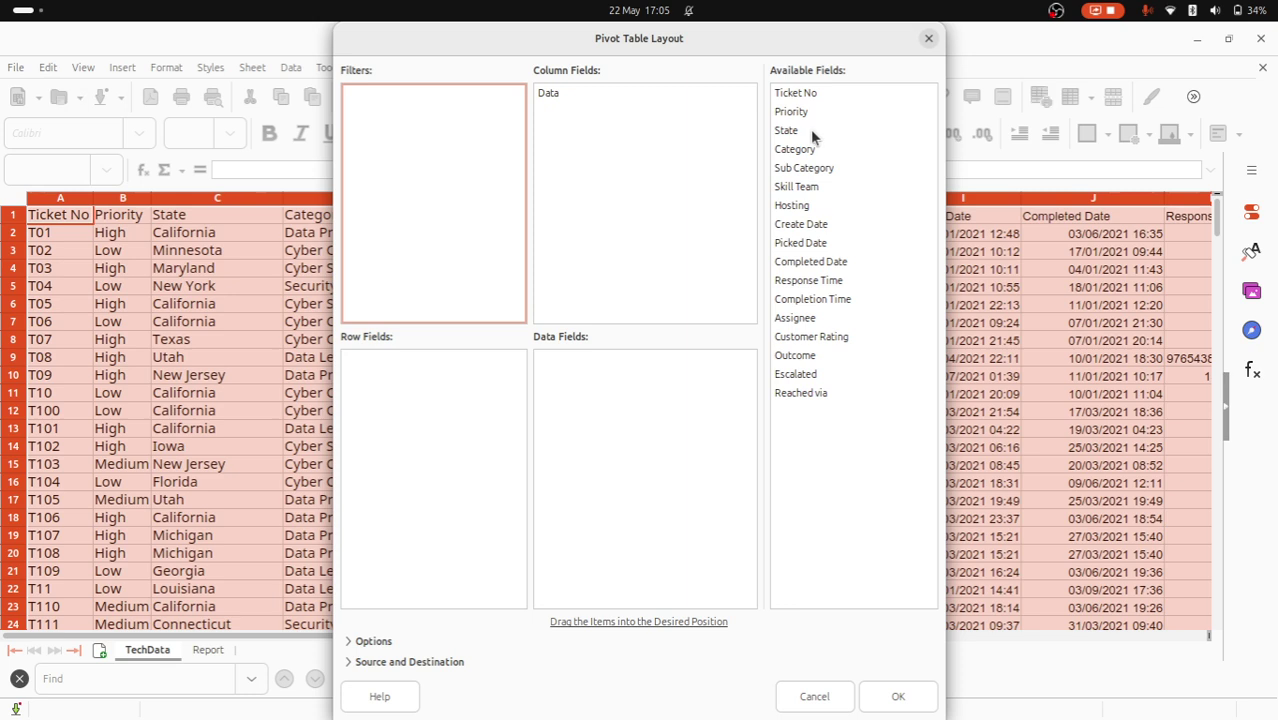
# Set State as the row field and Ticket No as a Count data field, and create the pivot table
pyautogui.moveTo(813, 129); pyautogui.dragTo(408, 384)
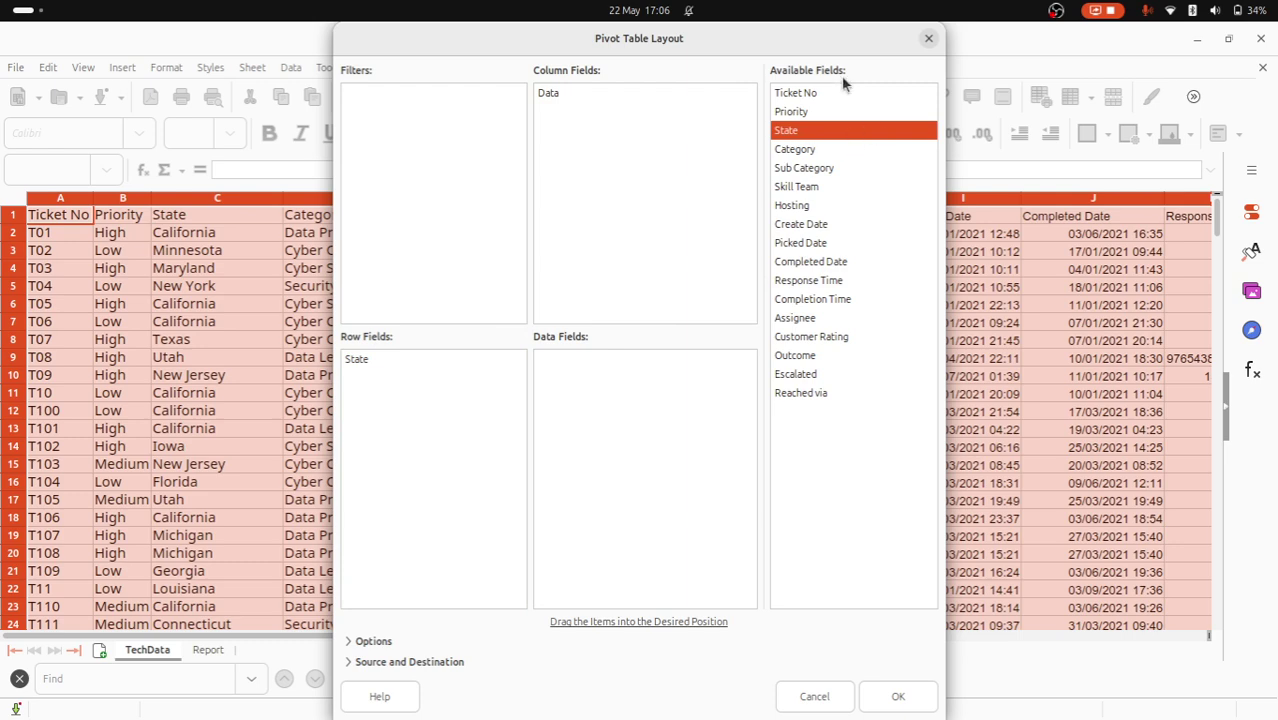
pyautogui.moveTo(840, 93); pyautogui.dragTo(630, 393)
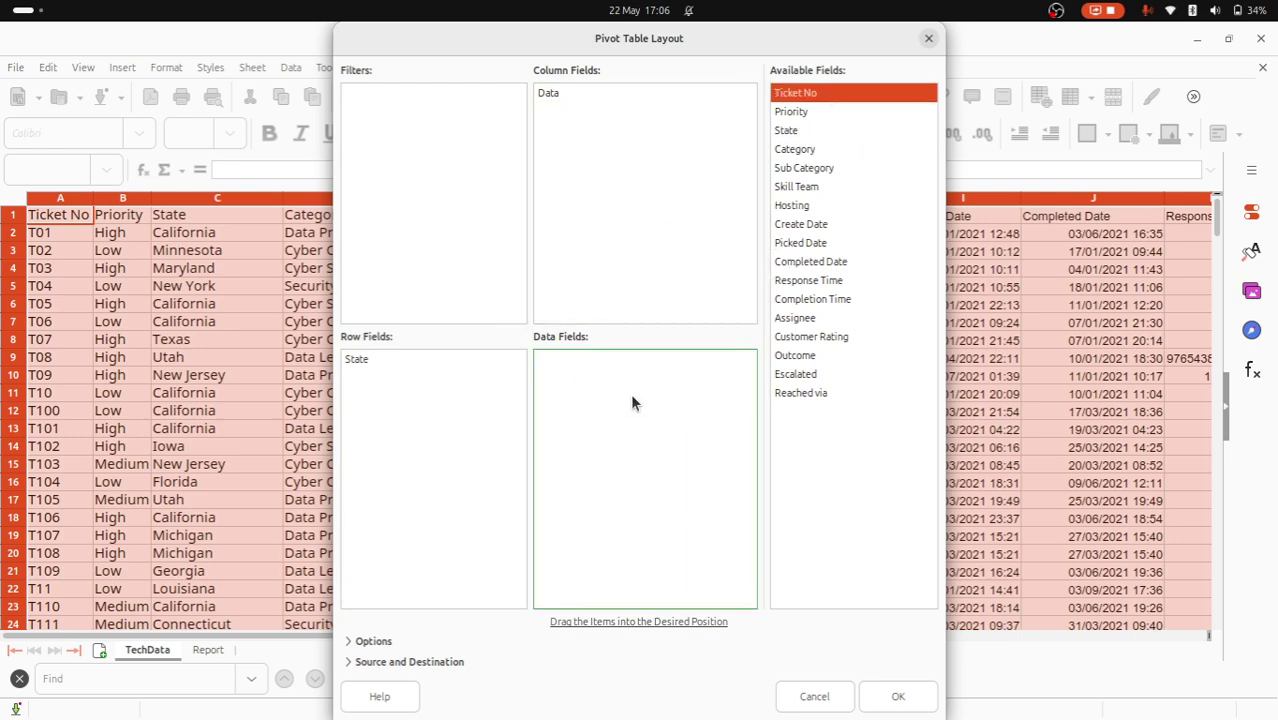
pyautogui.doubleClick(585, 362)
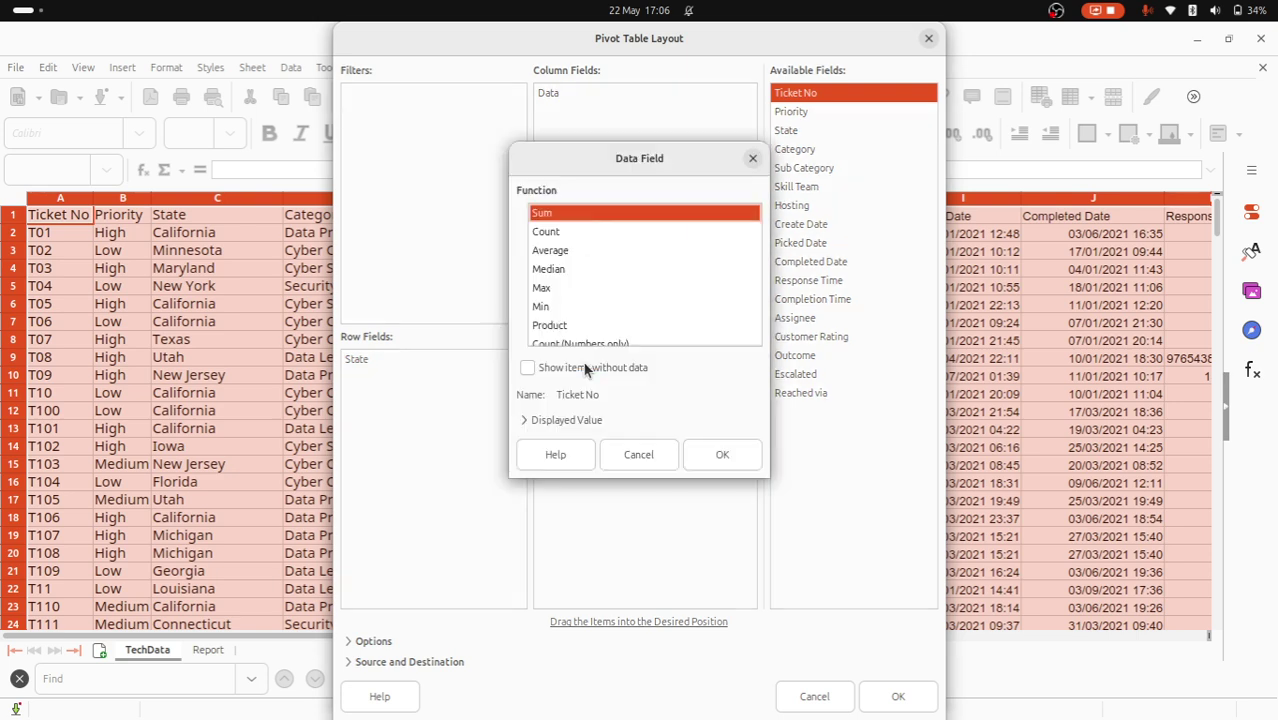
pyautogui.click(548, 233)
pyautogui.click(720, 456)
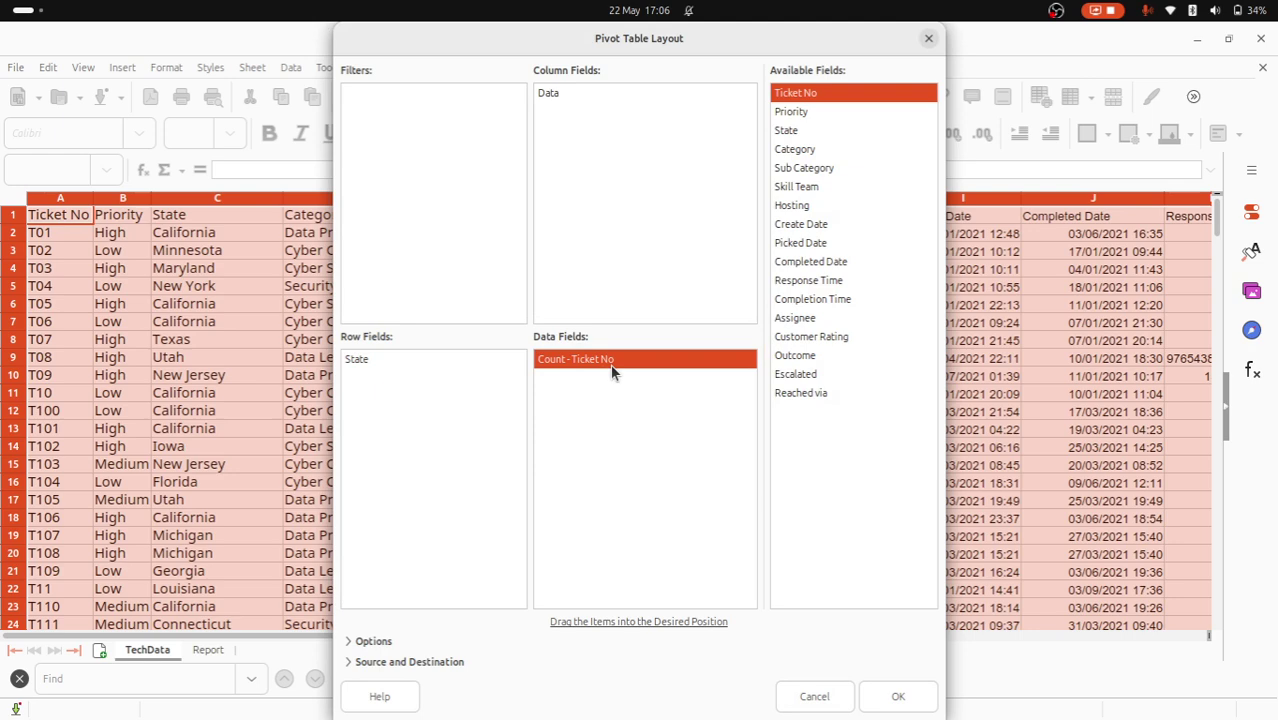
pyautogui.click(900, 697)
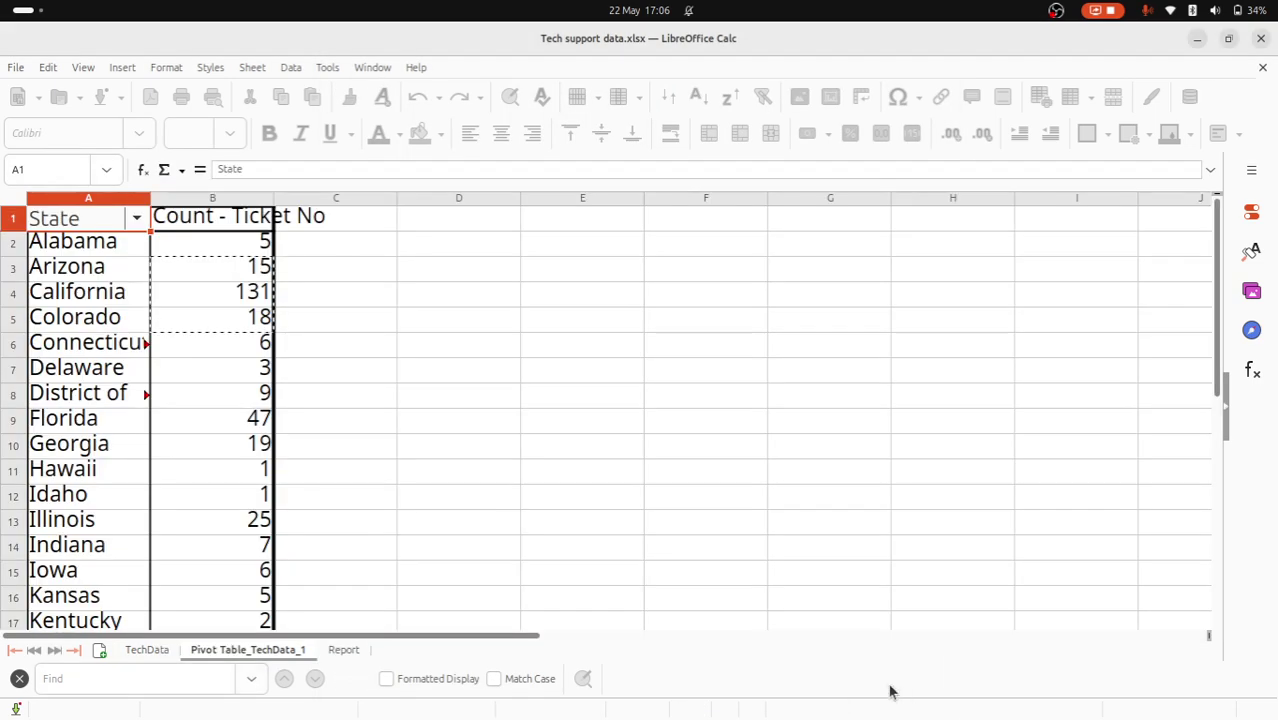
# Fit the widths of columns A and B and sort the pivot table by Count - Ticket No in ascending order
pyautogui.doubleClick(150, 197)
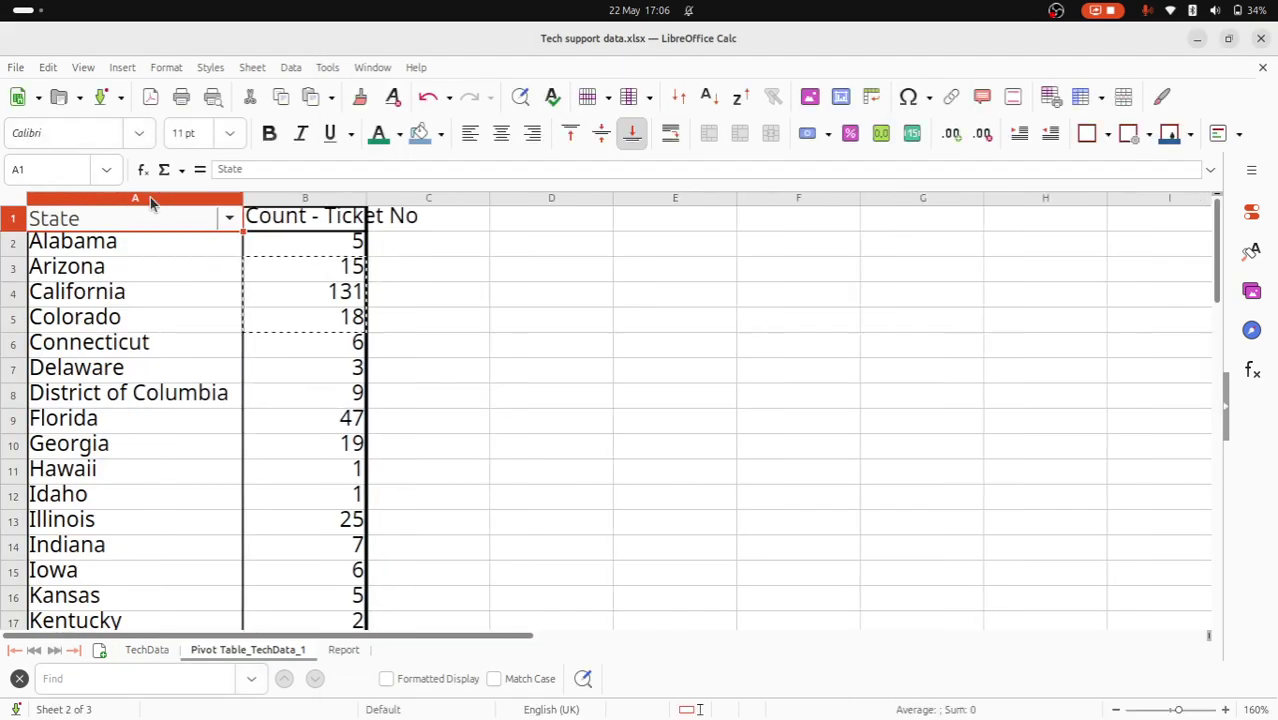
pyautogui.doubleClick(366, 198)
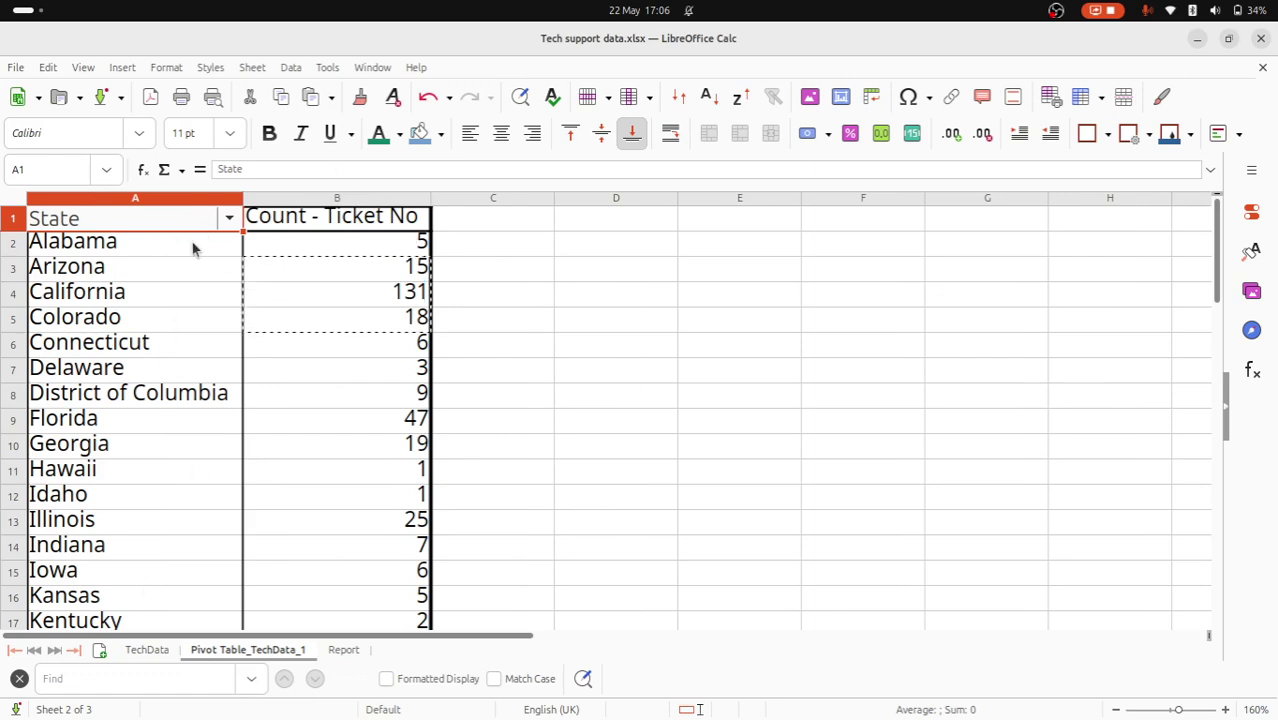
pyautogui.click(291, 70)
pyautogui.click(312, 90)
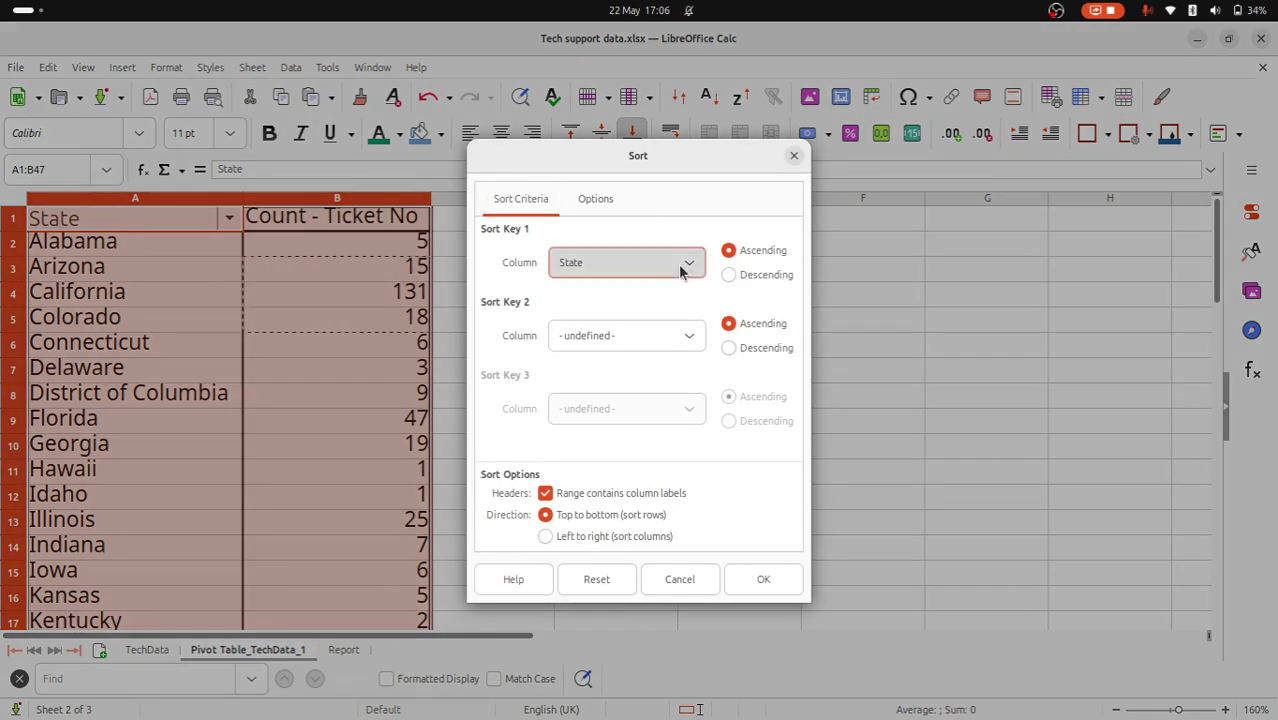
pyautogui.click(680, 272)
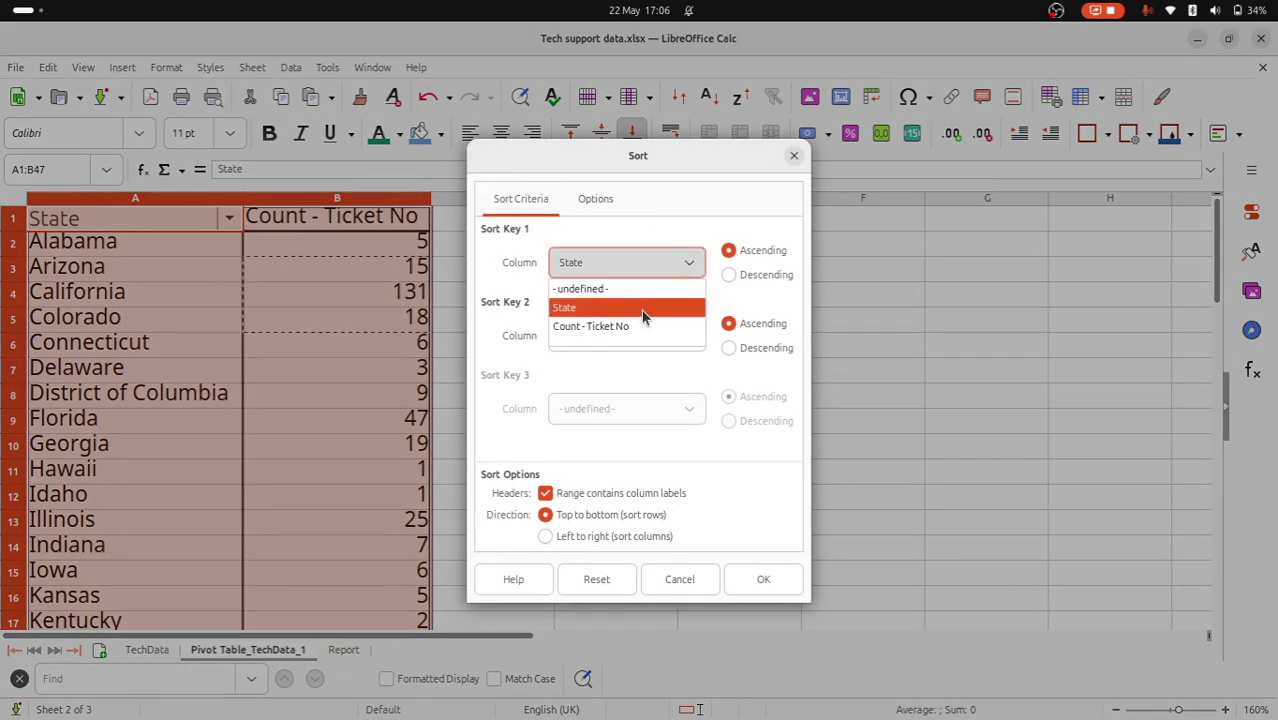
pyautogui.click(637, 326)
pyautogui.click(763, 580)
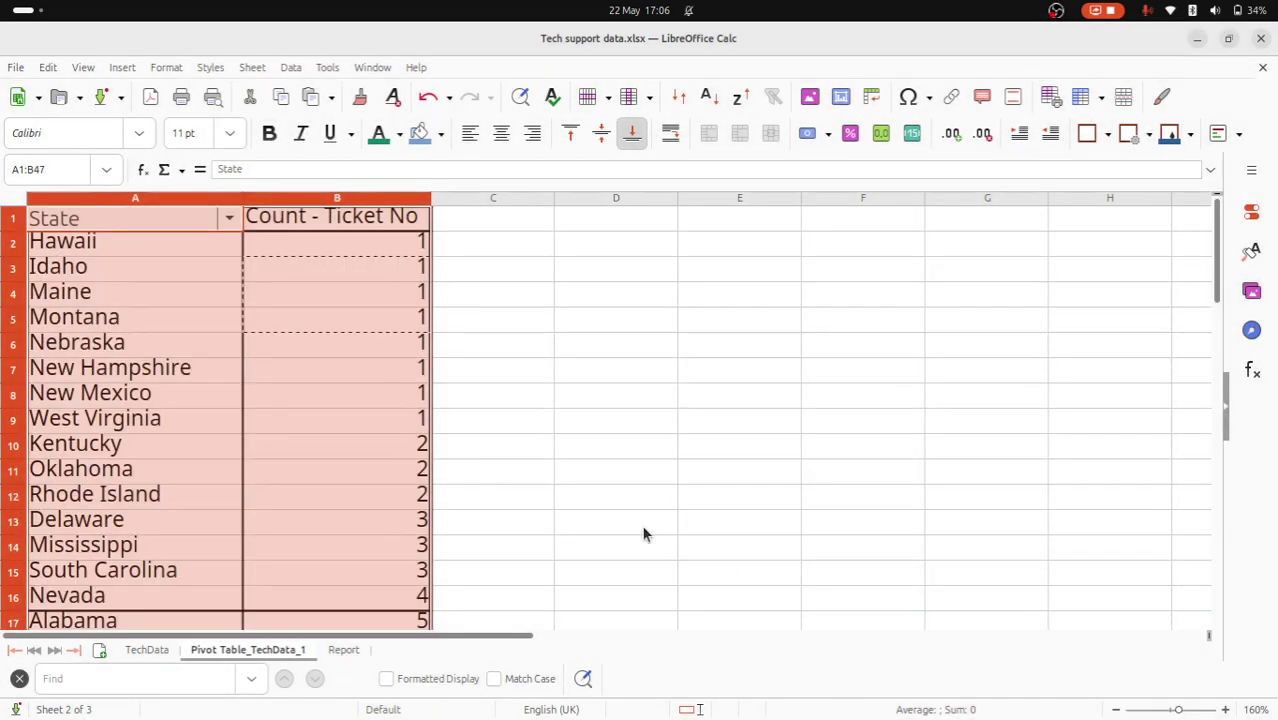
# Examine which states have the fewest and the most tickets in the sorted pivot table
pyautogui.click(146, 245)
pyautogui.hotkey('ctrl', 'shift', 'Down')
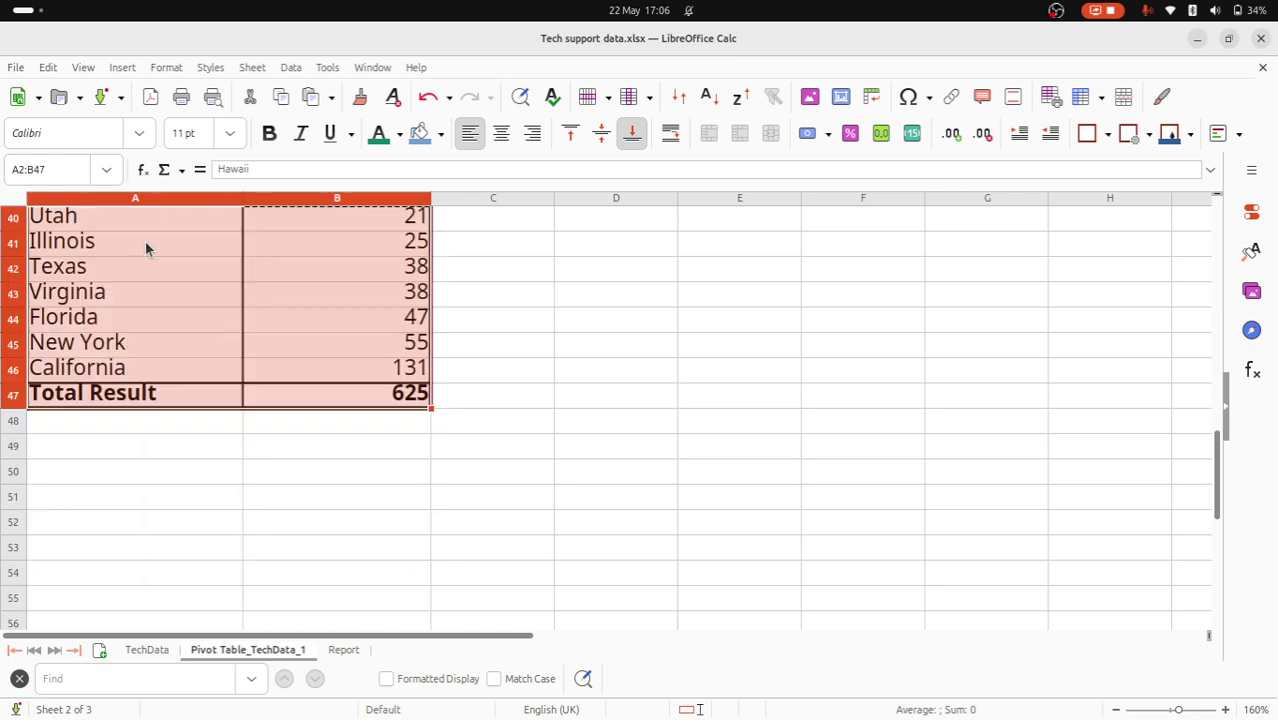
pyautogui.hotkey('ctrl', 'Home')
pyautogui.click(145, 248)
pyautogui.hotkey('shift', 'Down')
pyautogui.hotkey('shift', 'Down')
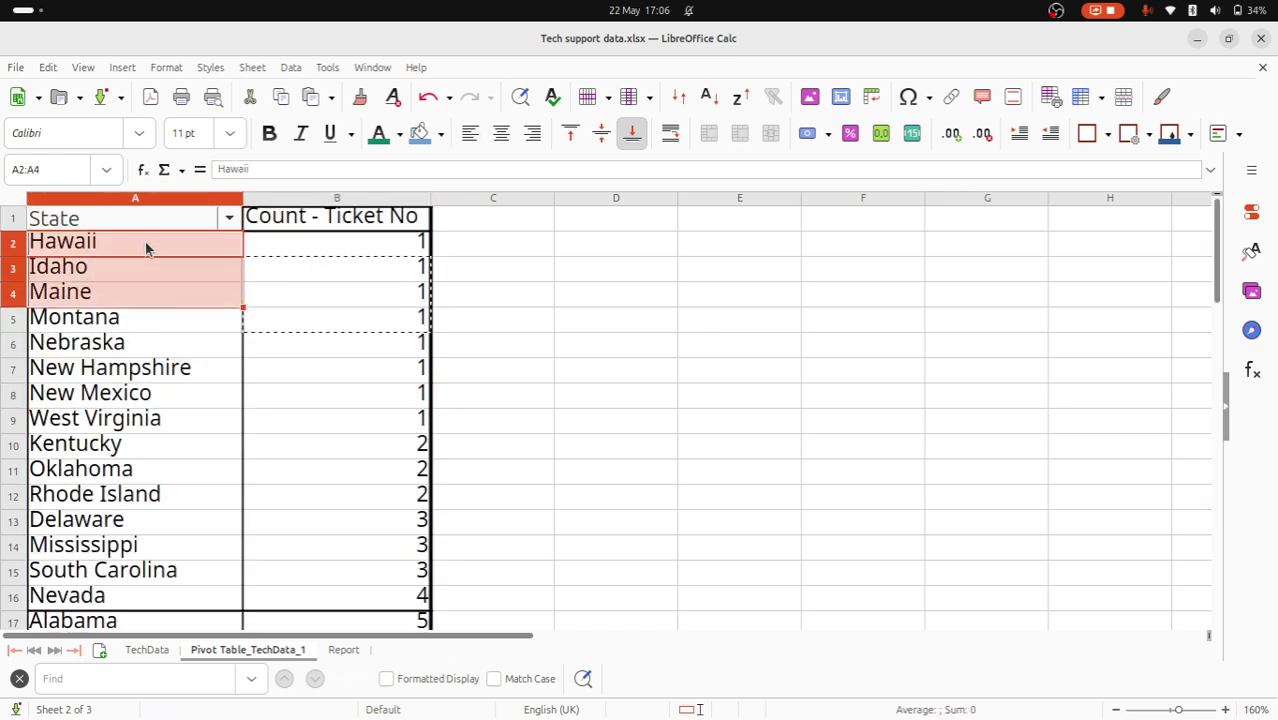
pyautogui.hotkey('shift', 'Down')
pyautogui.hotkey('shift', 'Right')
pyautogui.hotkey('shift', 'Down')
pyautogui.hotkey('shift', 'Down')
pyautogui.hotkey('shift', 'Down')
pyautogui.hotkey('shift', 'Down')
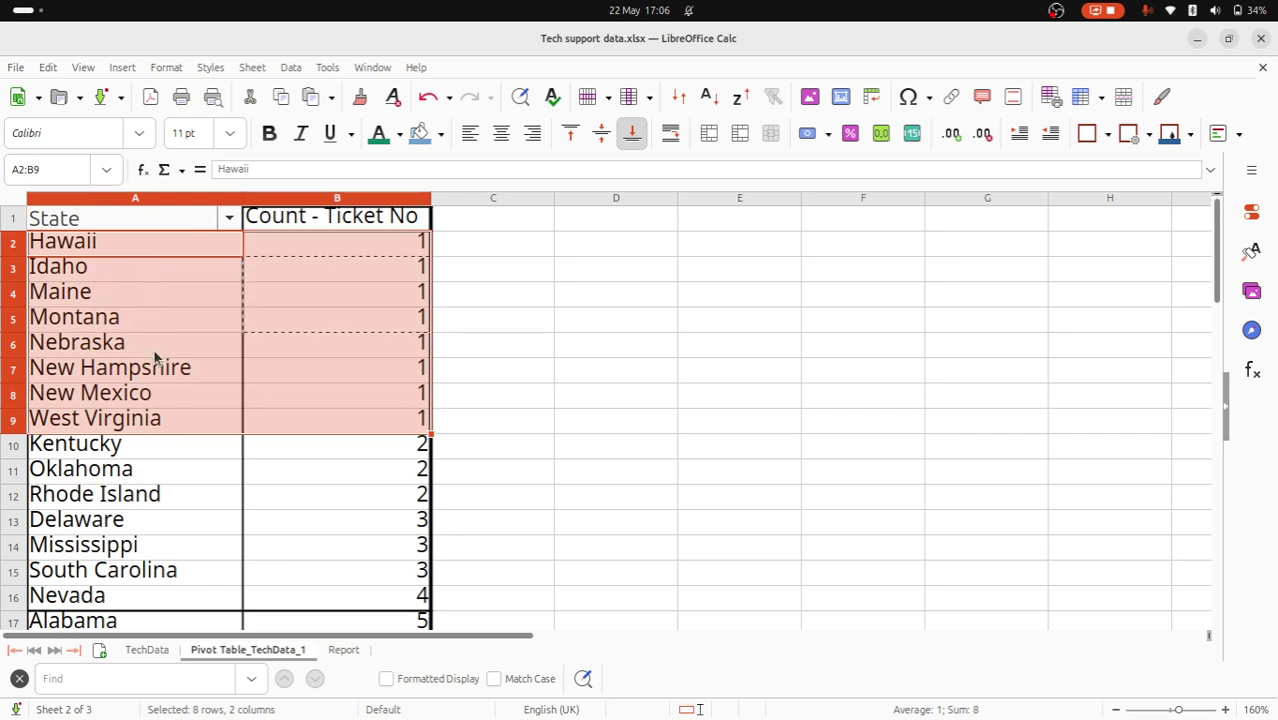
pyautogui.scroll(-7, 168, 393)
pyautogui.scroll(-8, 168, 391)
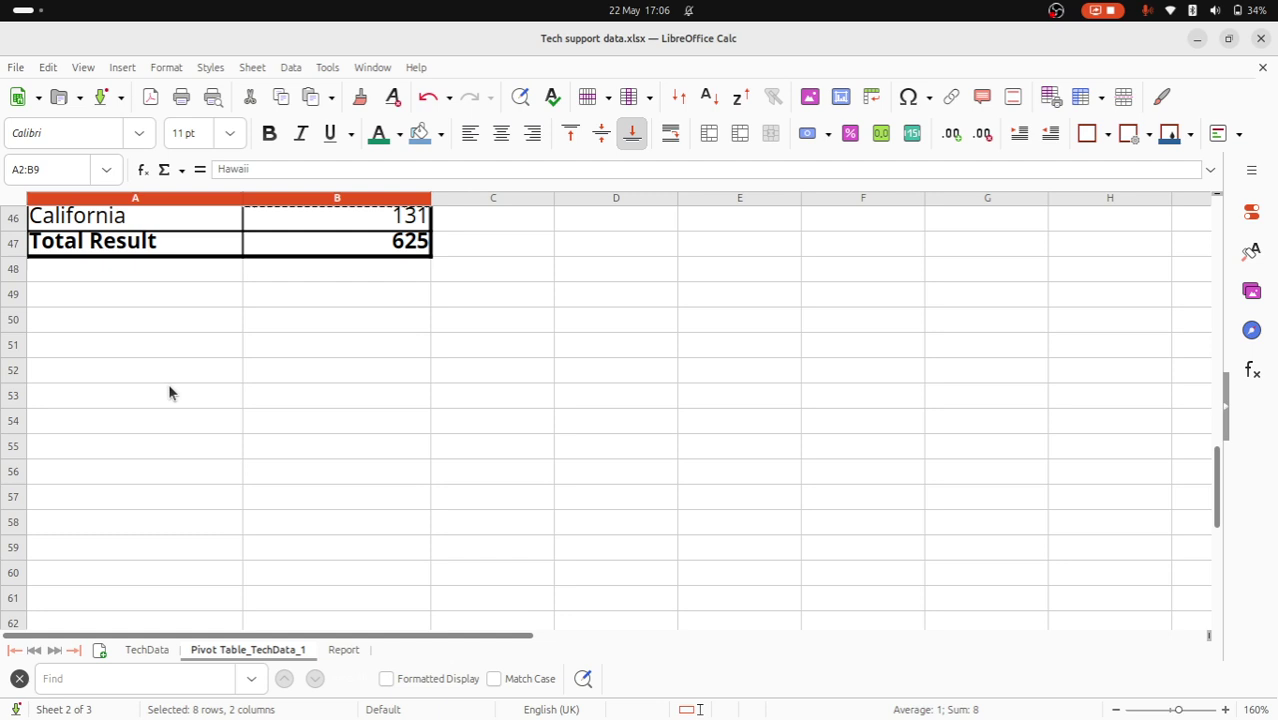
pyautogui.scroll(2, 171, 391)
pyautogui.click(208, 369)
pyautogui.click(334, 372)
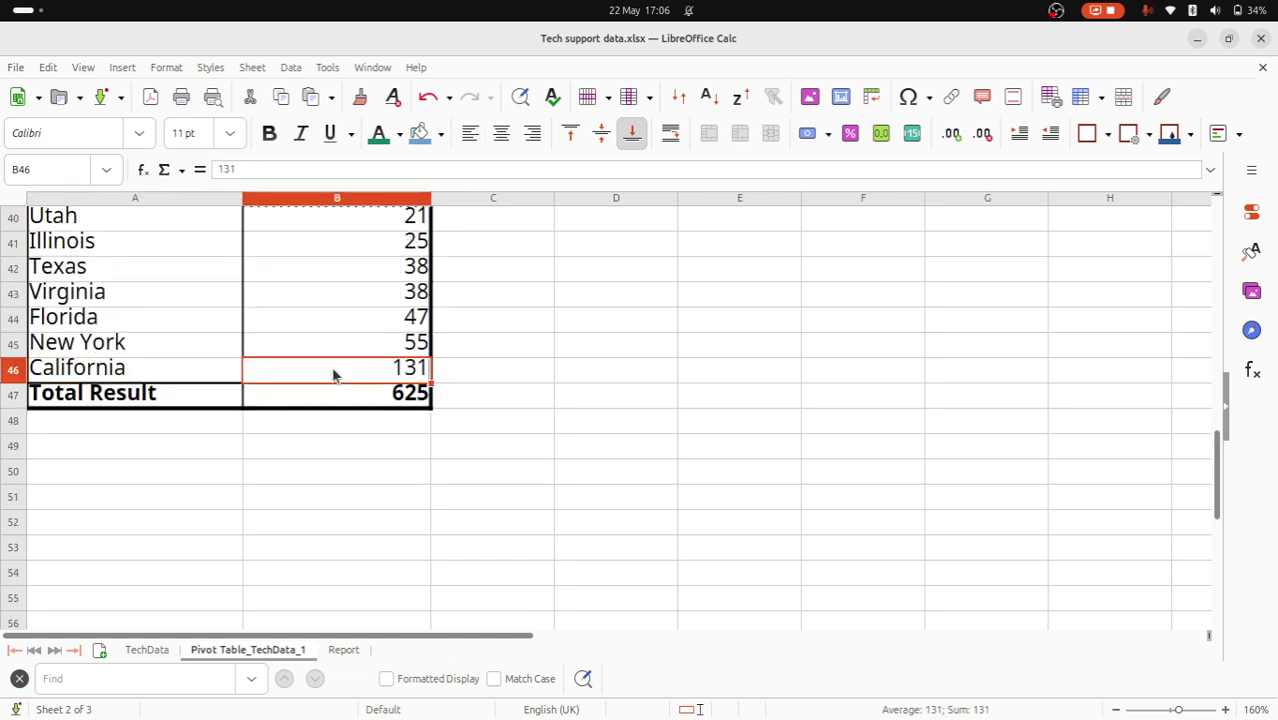
# Start a second pivot table from the TechData sheet, using the current selection A1:Q626 as its source
pyautogui.click(148, 651)
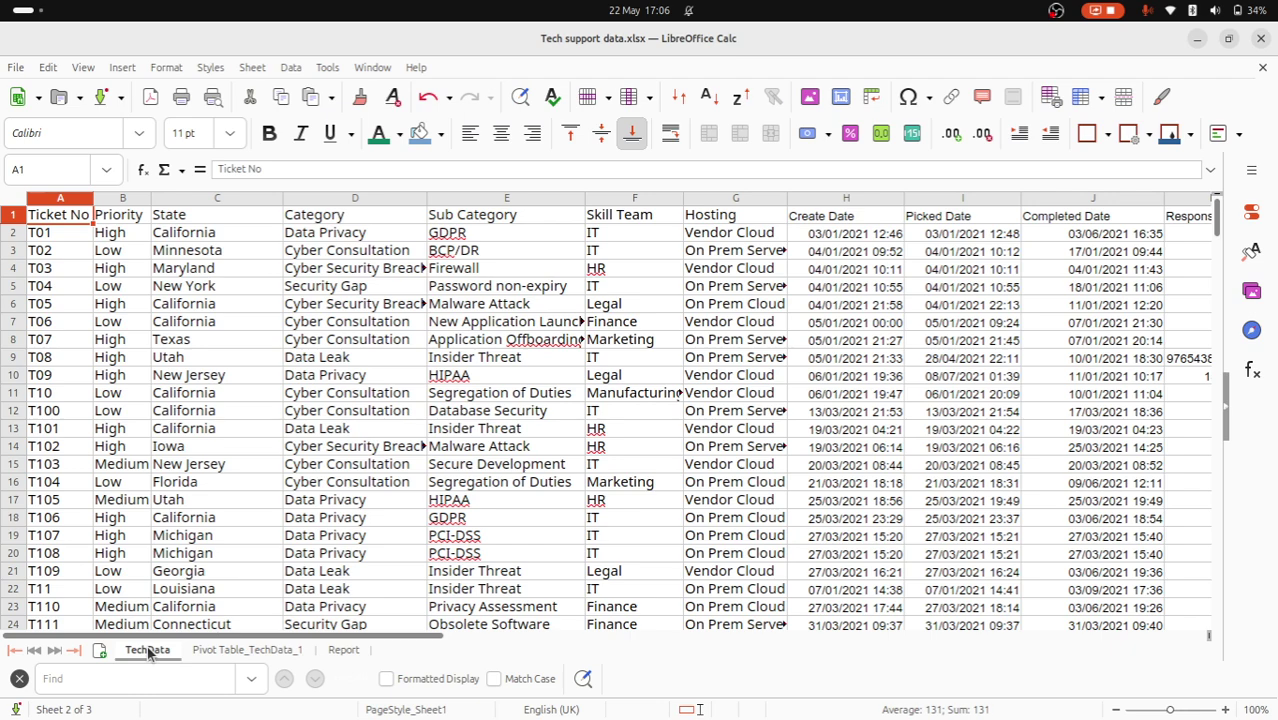
pyautogui.click(112, 68)
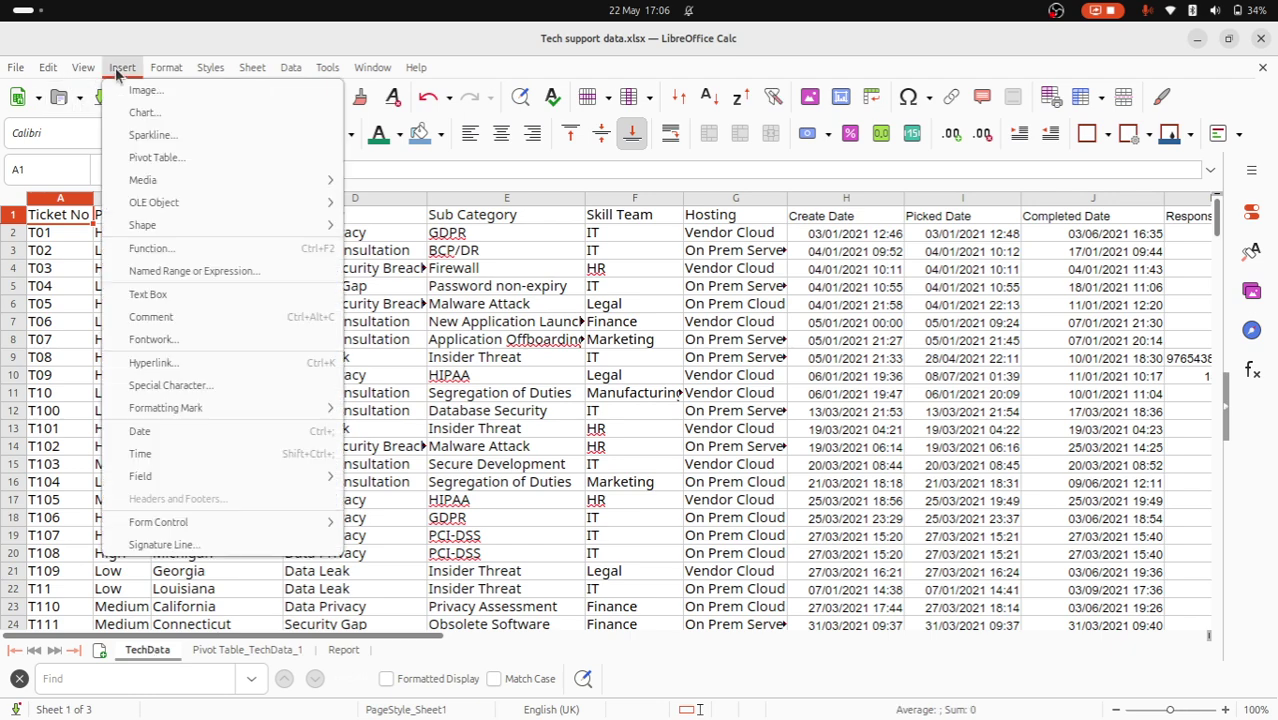
pyautogui.click(138, 160)
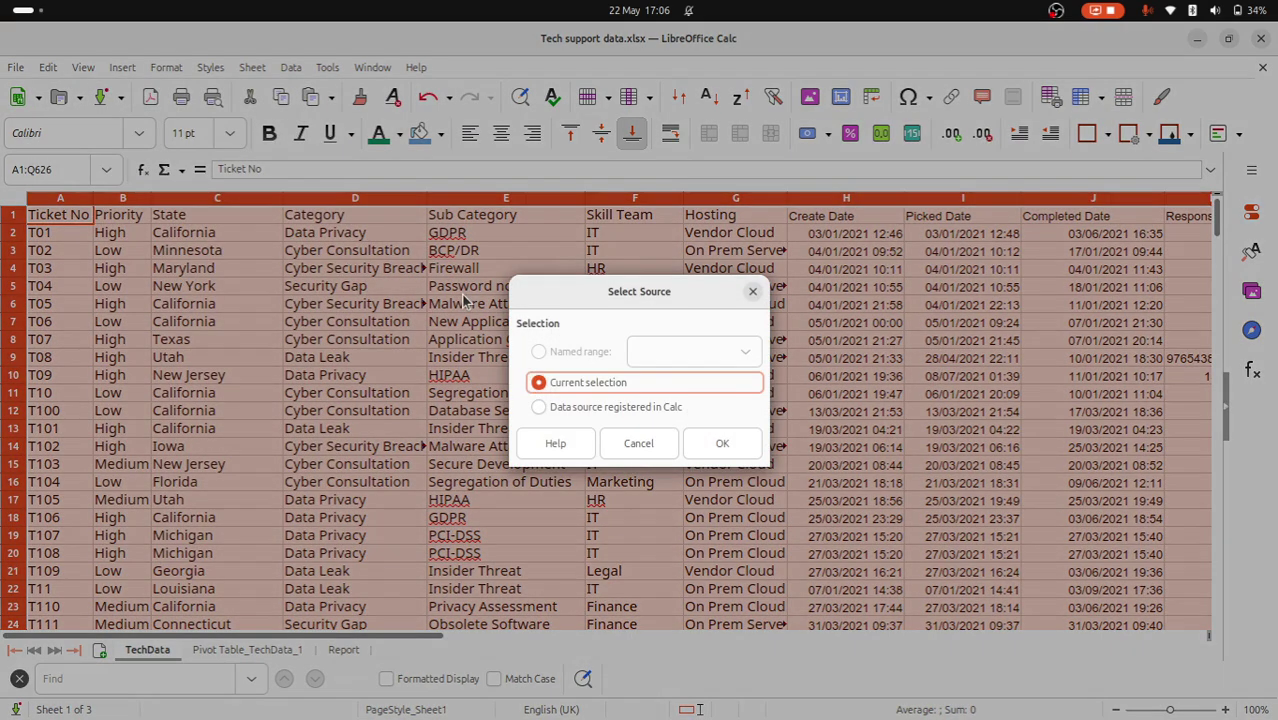
pyautogui.click(757, 443)
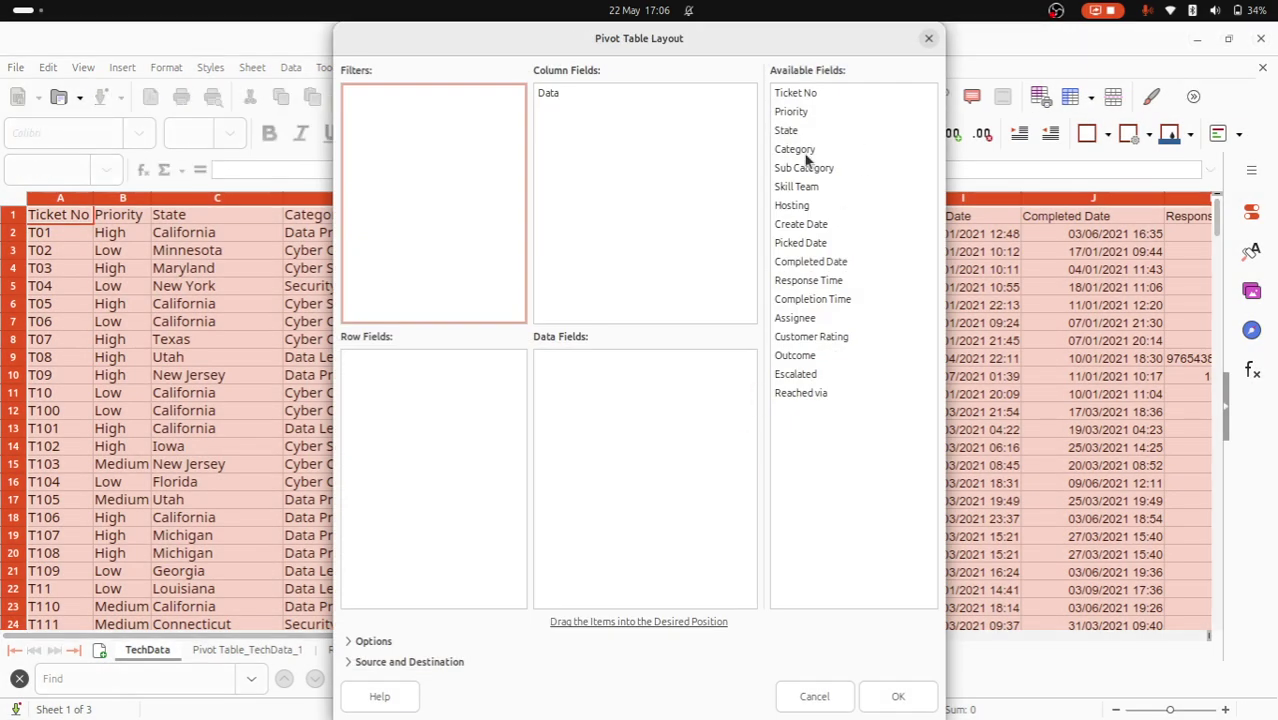
# Set Category as the row field and Ticket No as a Count data field, and create the pivot table
pyautogui.moveTo(836, 150); pyautogui.dragTo(447, 384)
pyautogui.moveTo(842, 95); pyautogui.dragTo(637, 393)
pyautogui.doubleClick(604, 356)
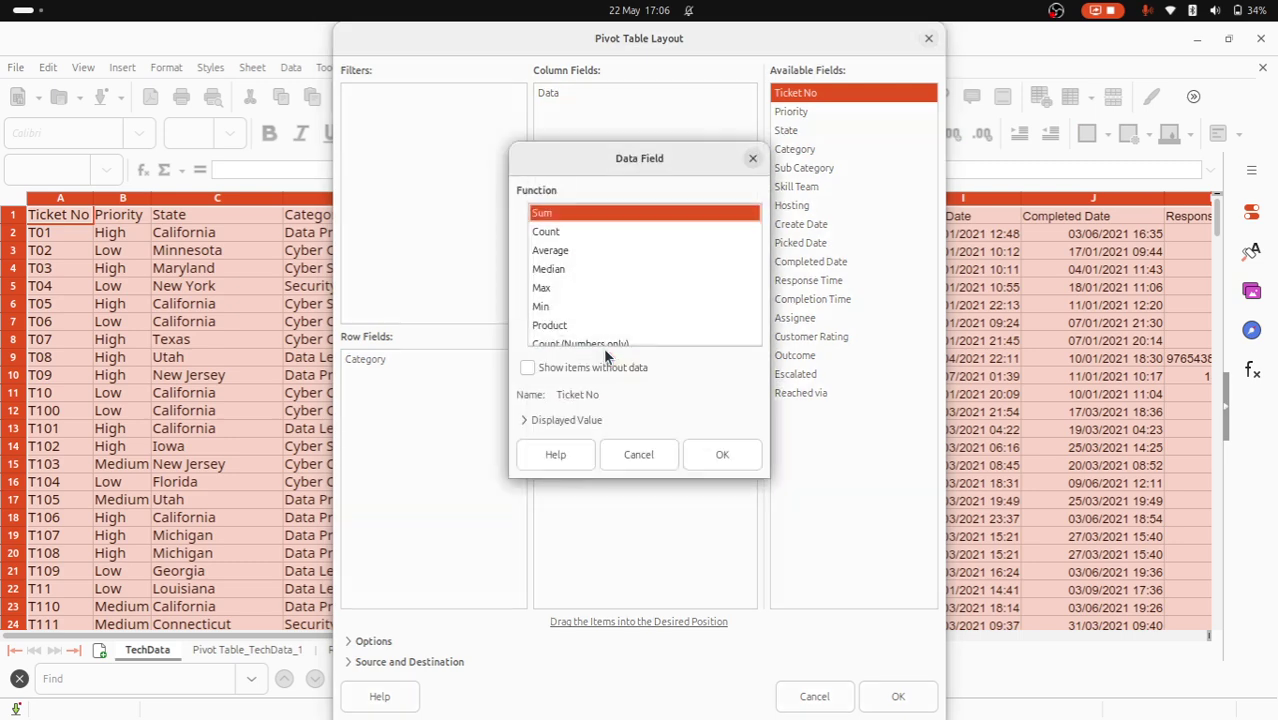
pyautogui.click(565, 233)
pyautogui.click(722, 454)
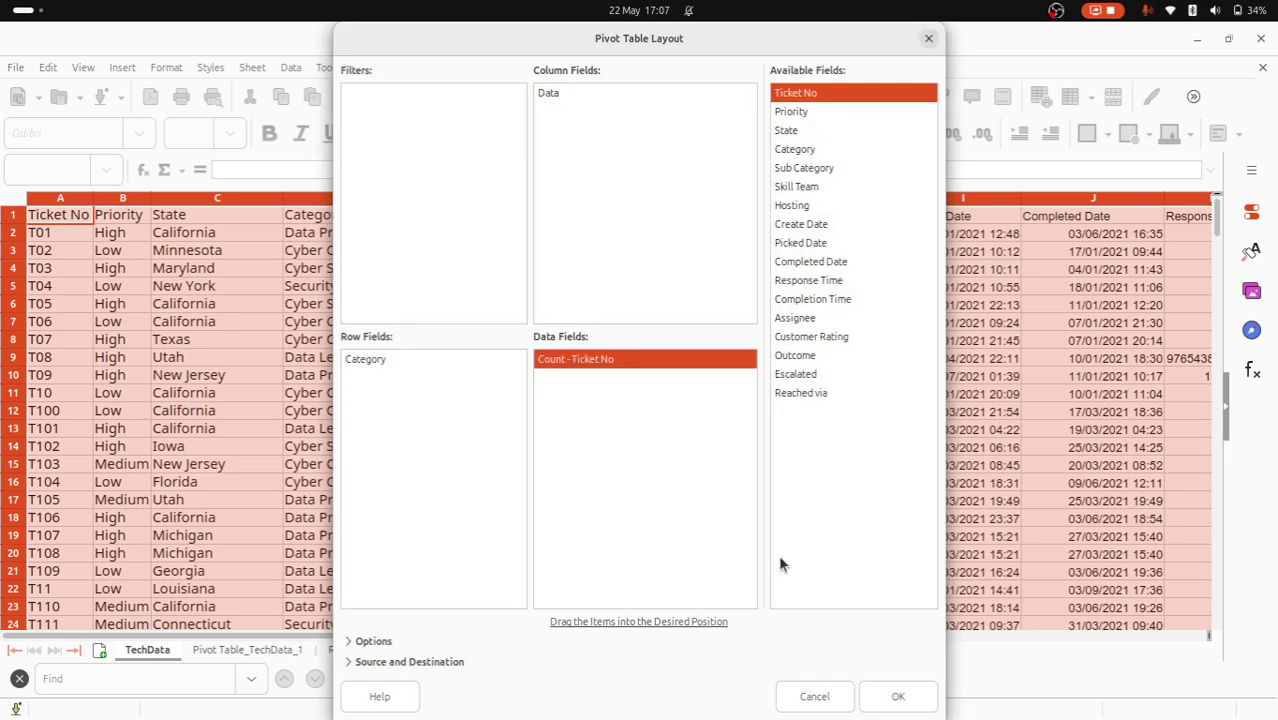
pyautogui.click(898, 696)
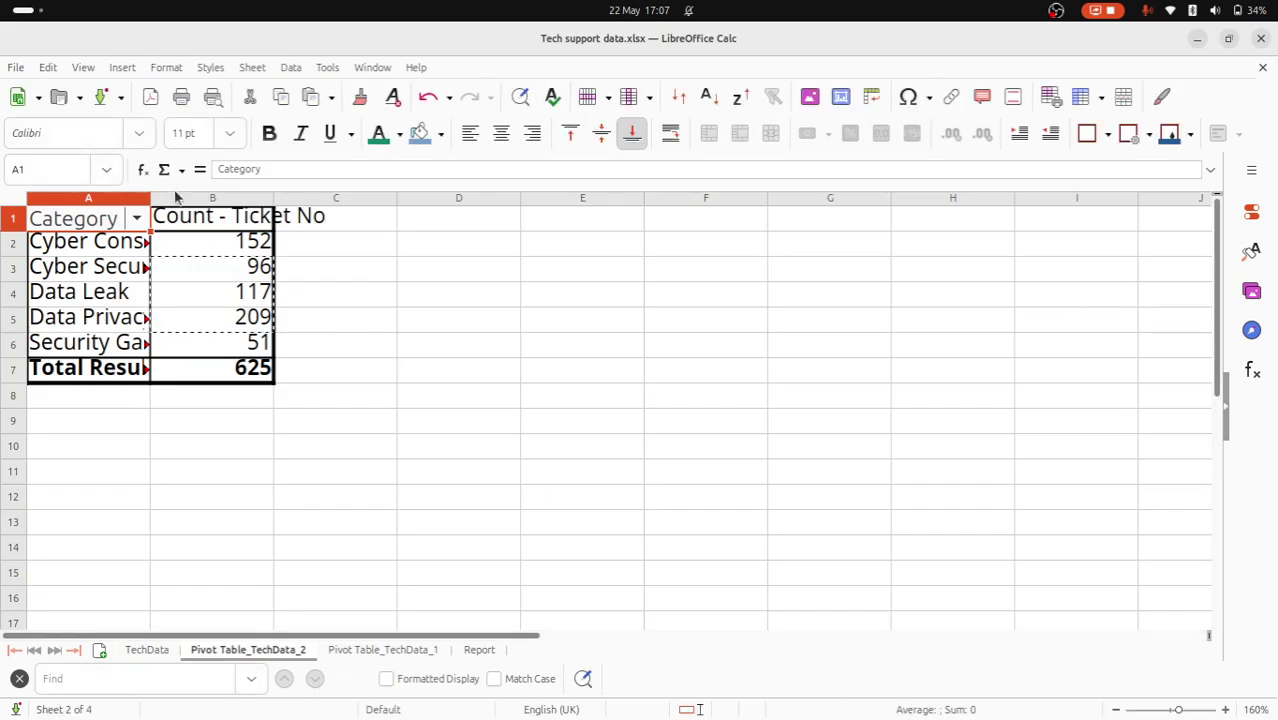
# Fit the widths of columns A and B and sort the Category pivot table by Count - Ticket No in ascending order
pyautogui.doubleClick(150, 198)
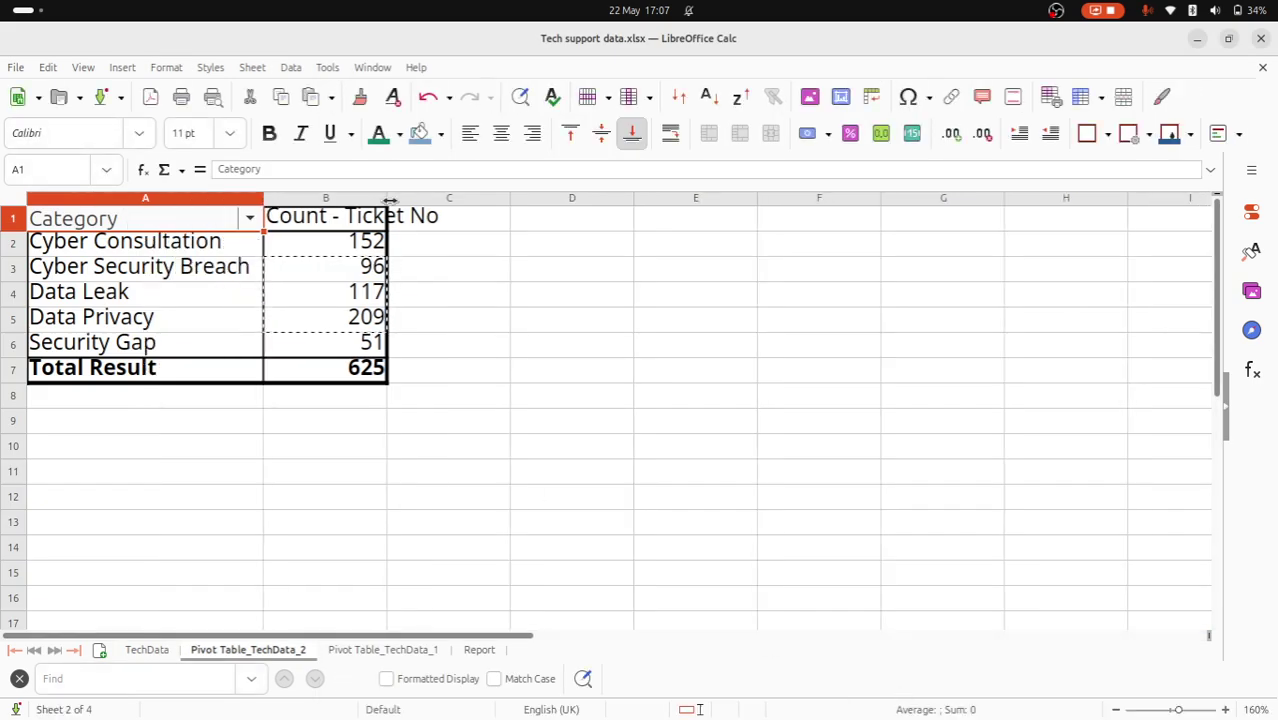
pyautogui.doubleClick(387, 198)
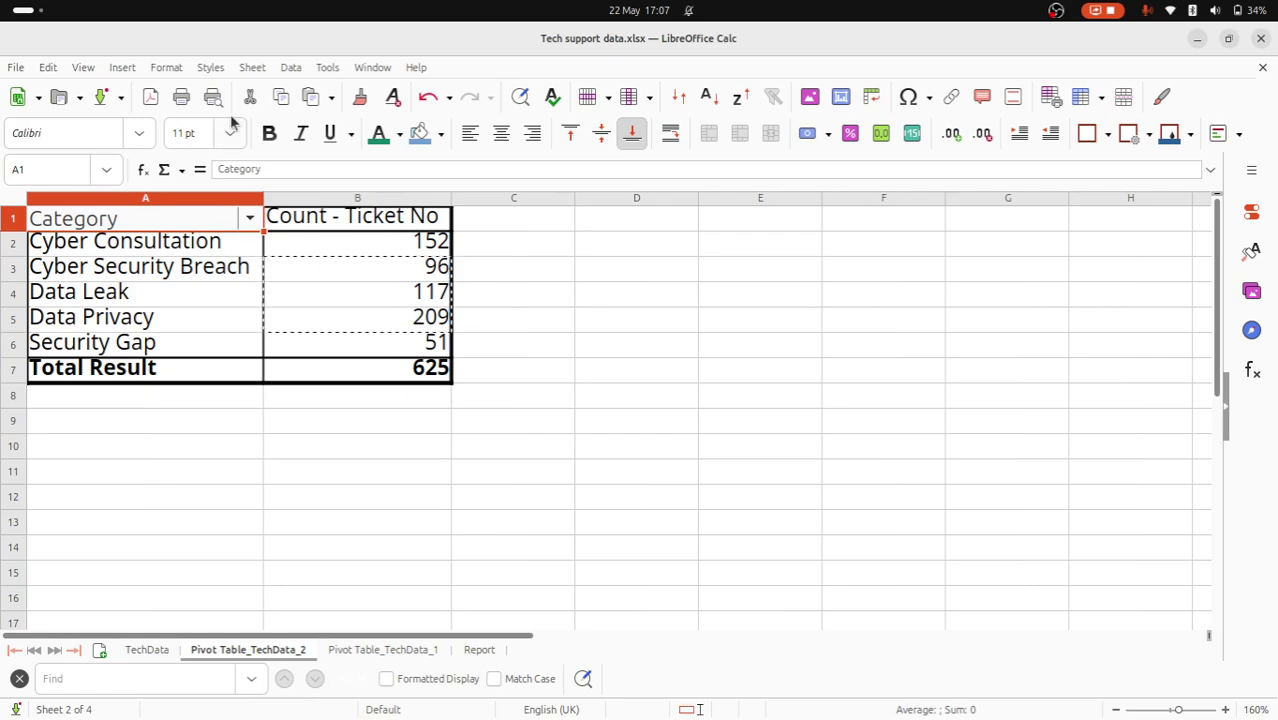
pyautogui.click(290, 68)
pyautogui.click(310, 91)
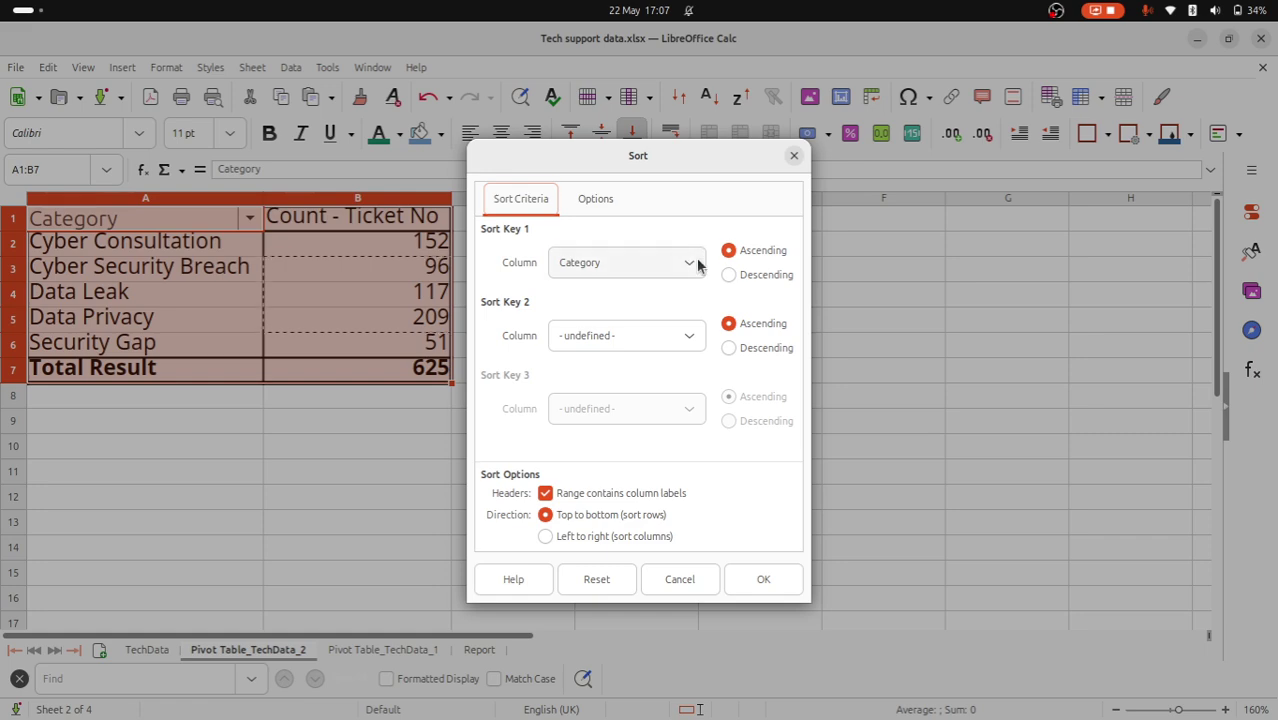
pyautogui.click(696, 262)
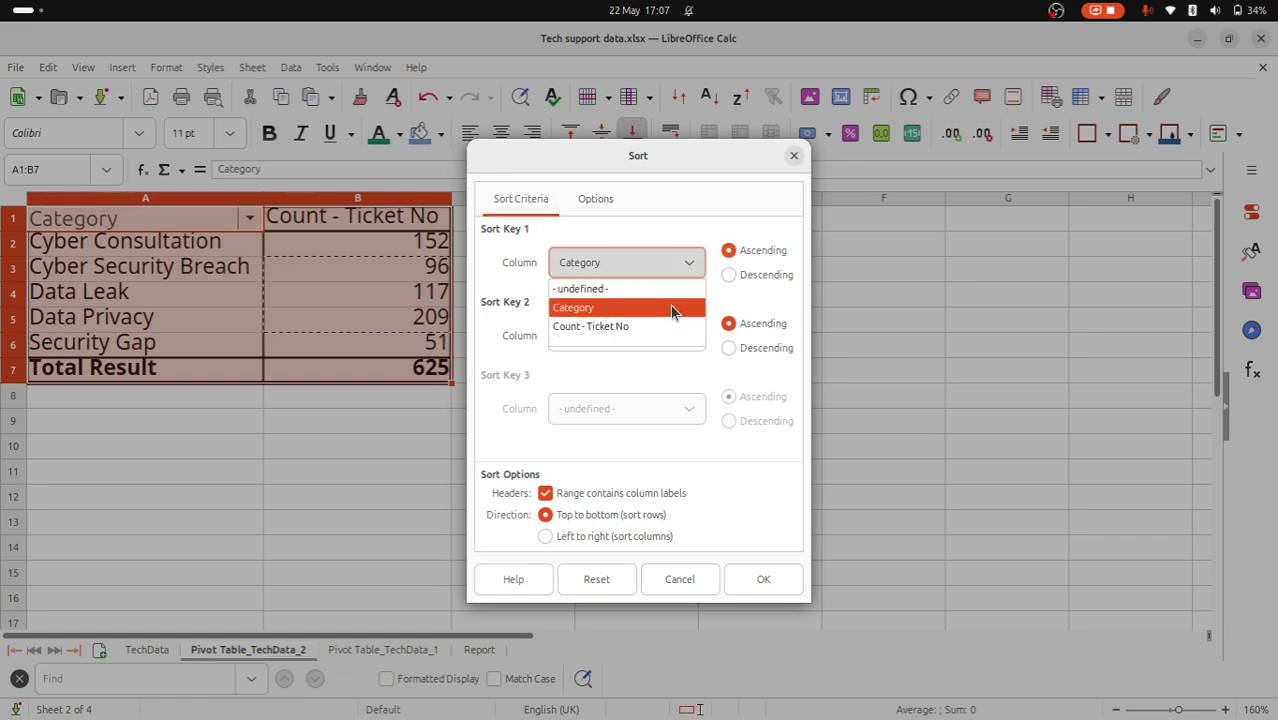
pyautogui.click(664, 327)
pyautogui.click(763, 580)
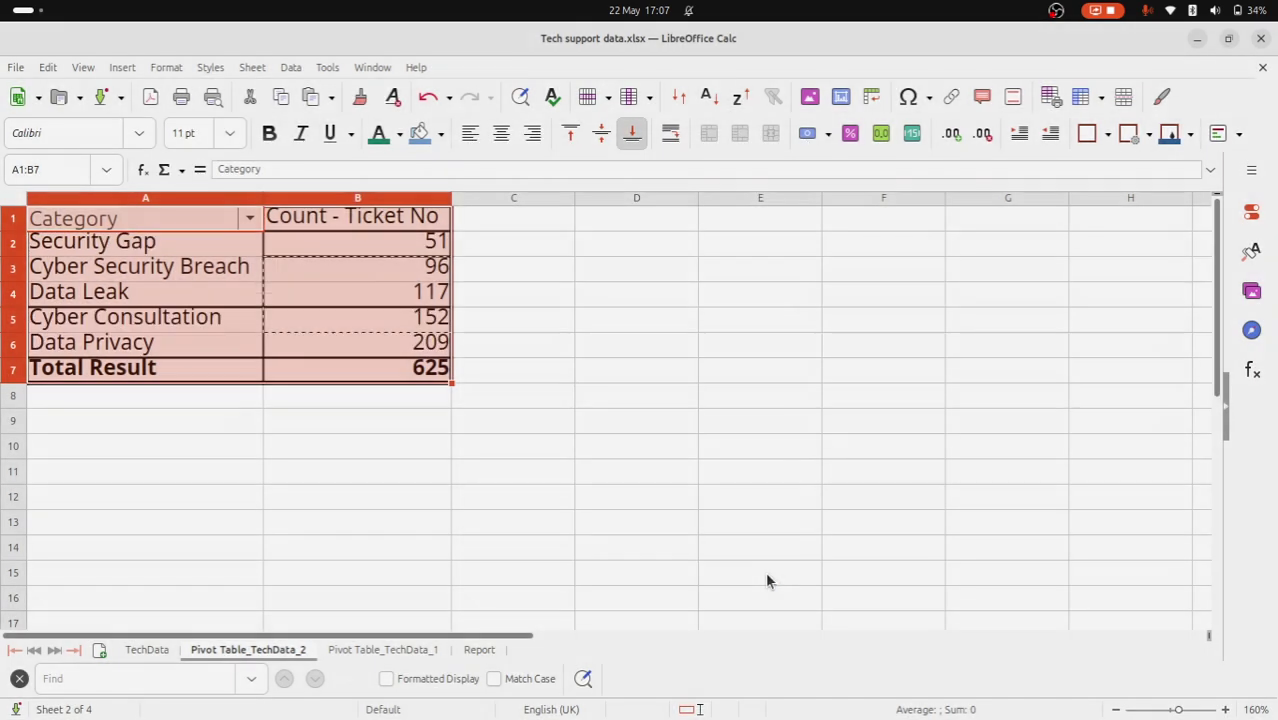
pyautogui.click(348, 420)
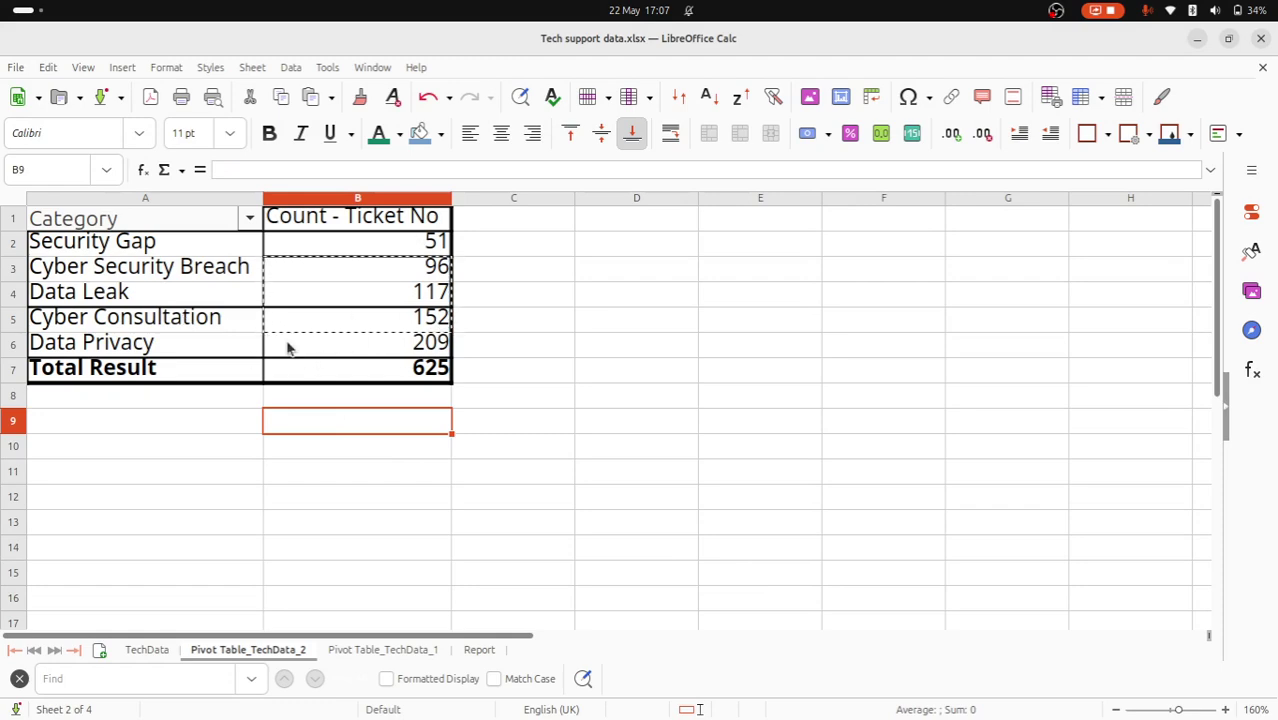
# Start a third pivot table from the TechData sheet, with the current selection A1:Q626 as its source
pyautogui.click(150, 651)
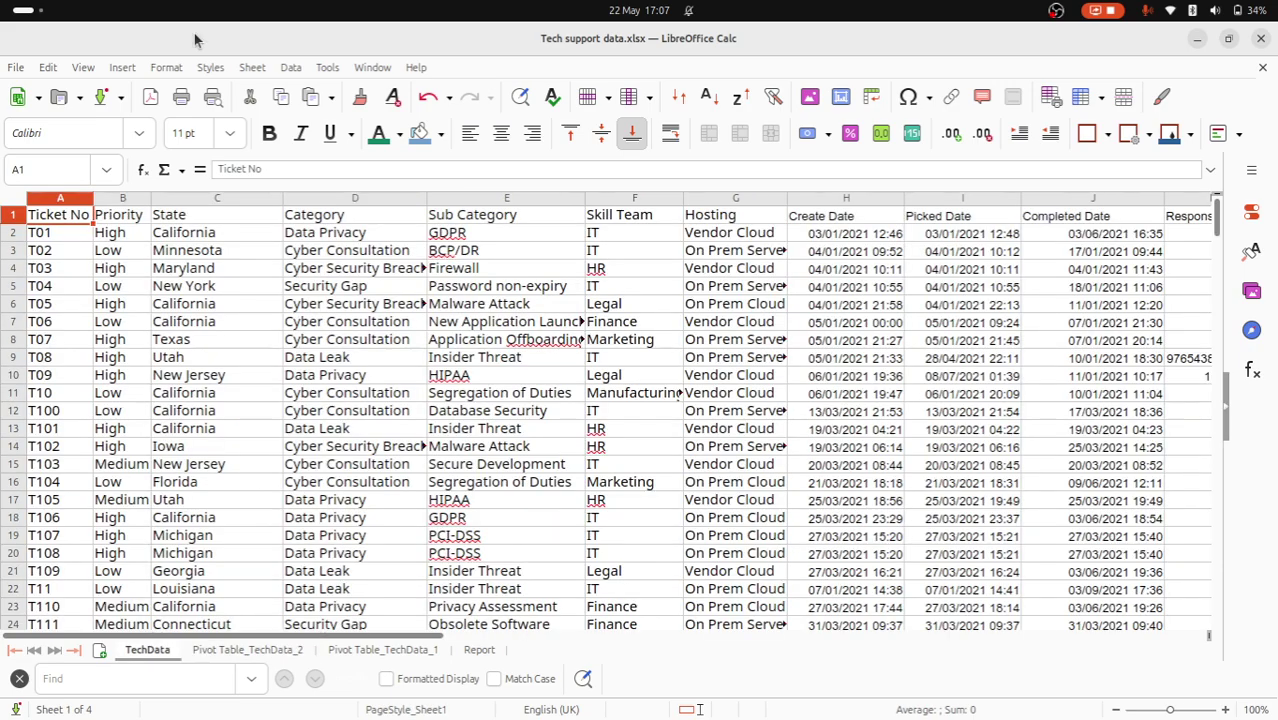
pyautogui.click(120, 67)
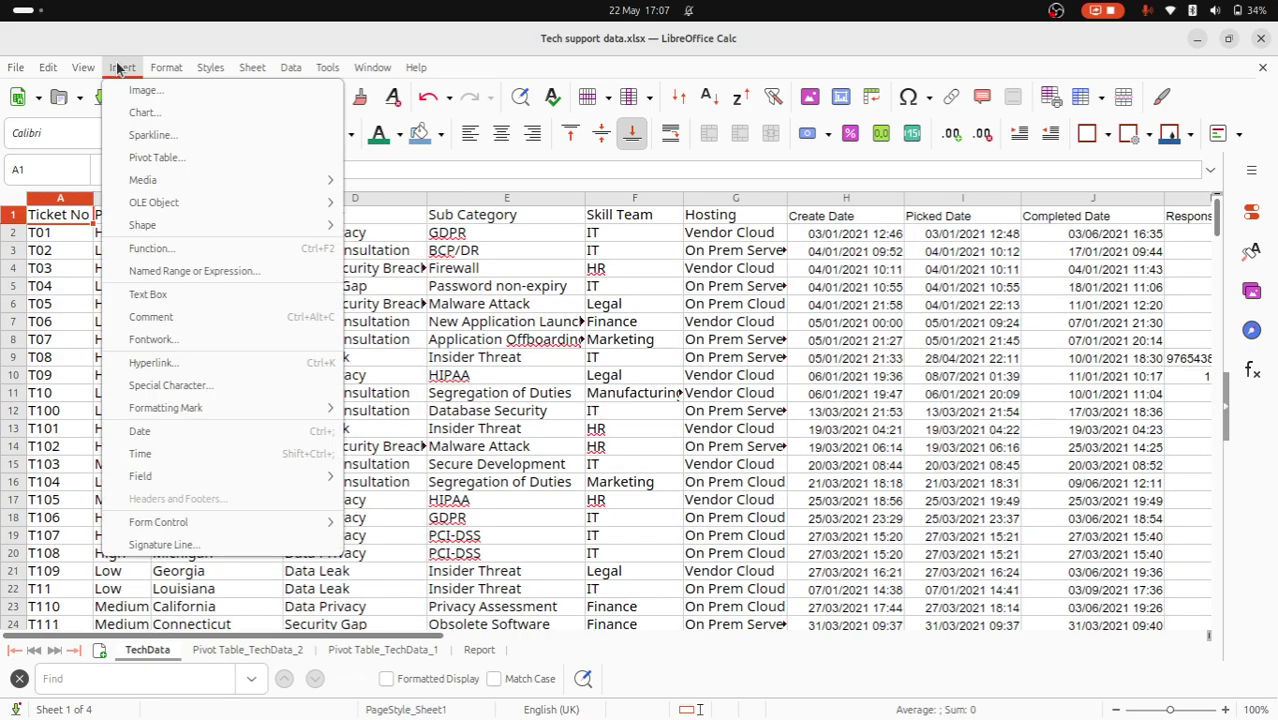
pyautogui.click(160, 158)
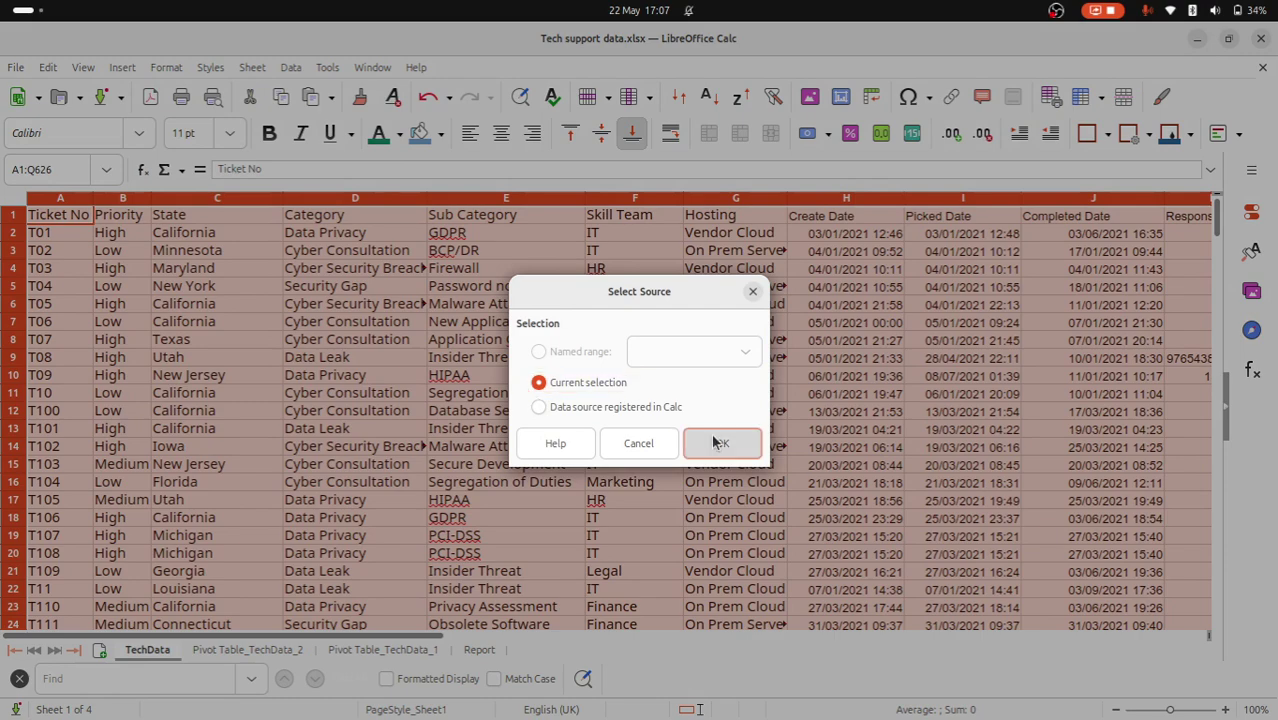
pyautogui.click(718, 443)
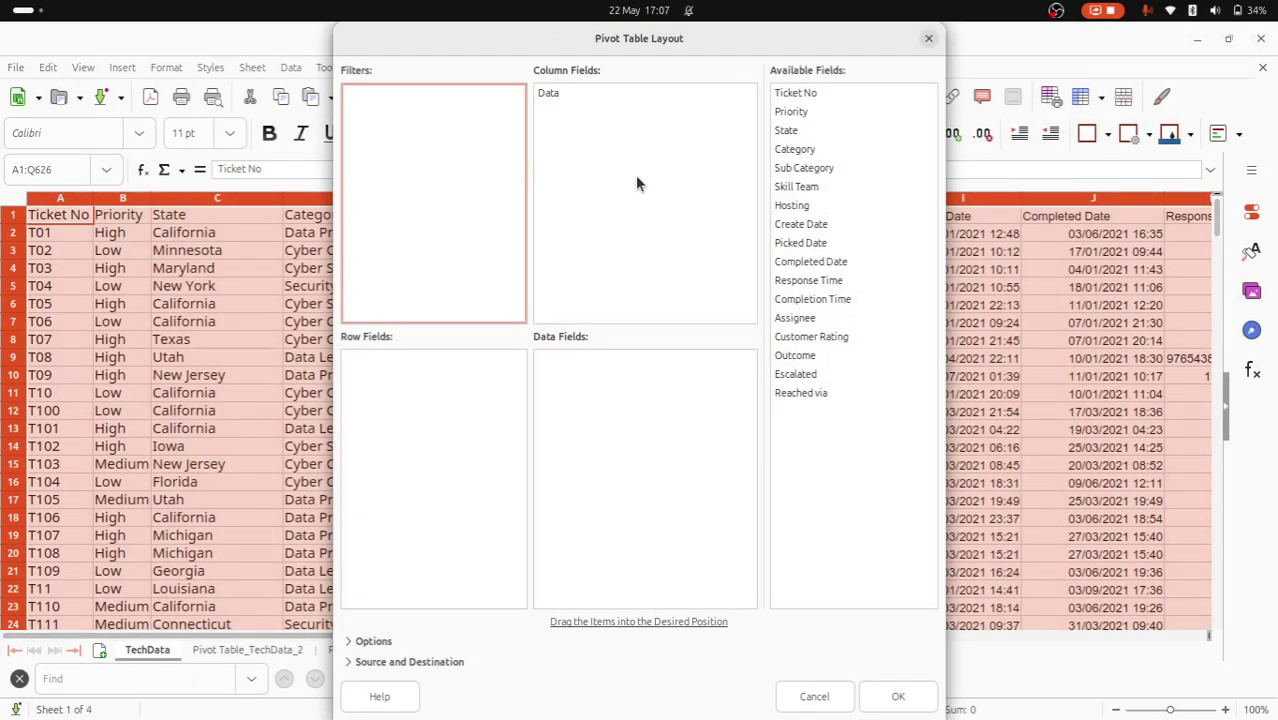
# Set Sub Category as the row field and Ticket No as a Count data field, and create the pivot table
pyautogui.moveTo(824, 172); pyautogui.dragTo(465, 408)
pyautogui.moveTo(815, 100); pyautogui.dragTo(628, 385)
pyautogui.doubleClick(614, 360)
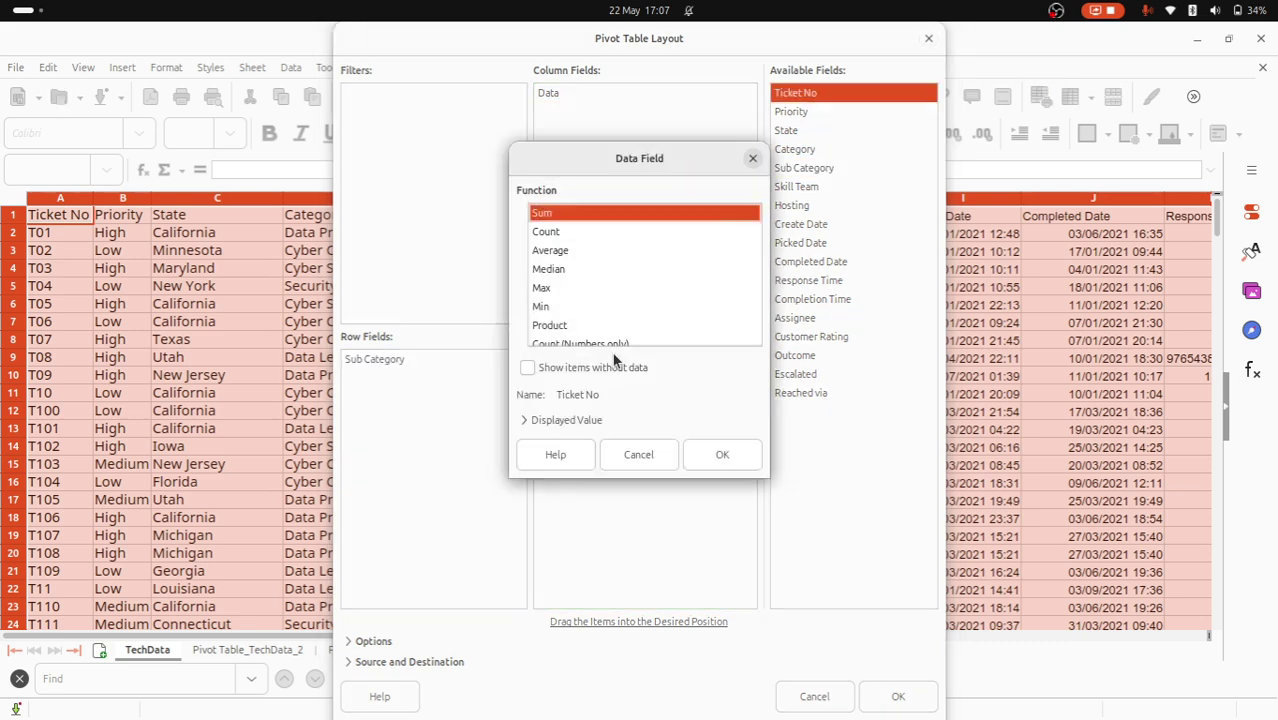
pyautogui.click(579, 233)
pyautogui.click(721, 452)
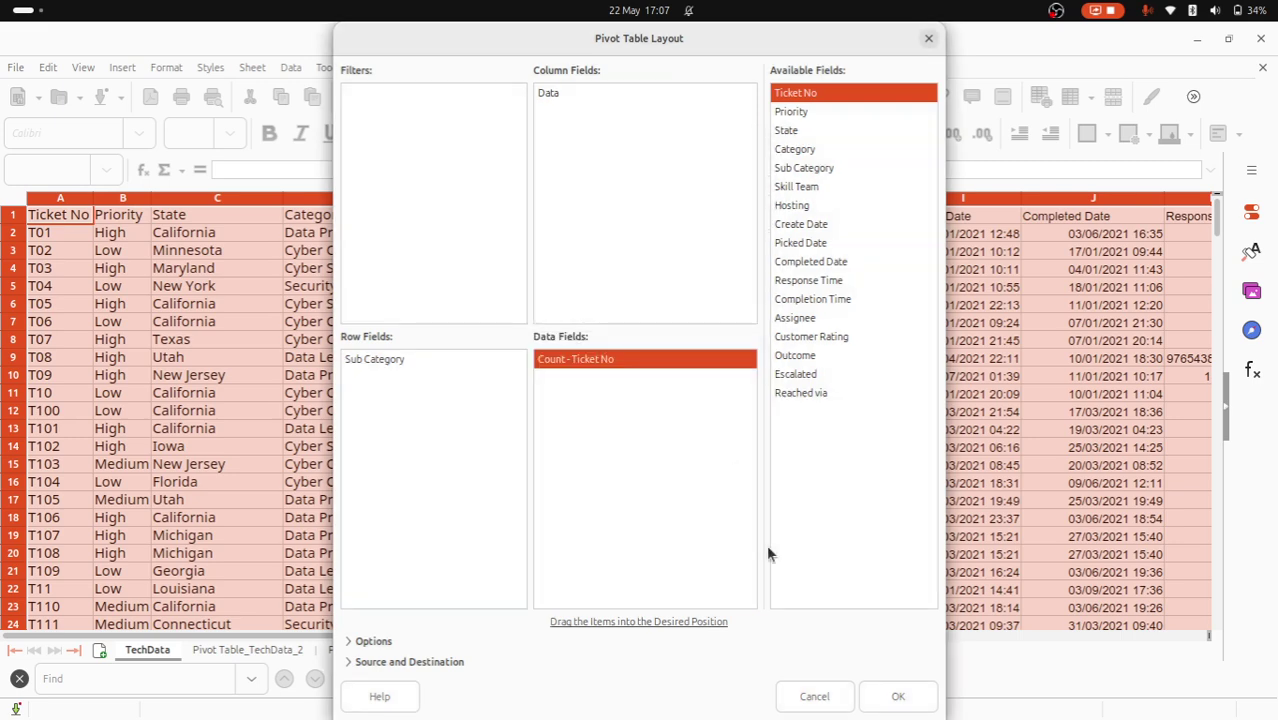
pyautogui.click(897, 697)
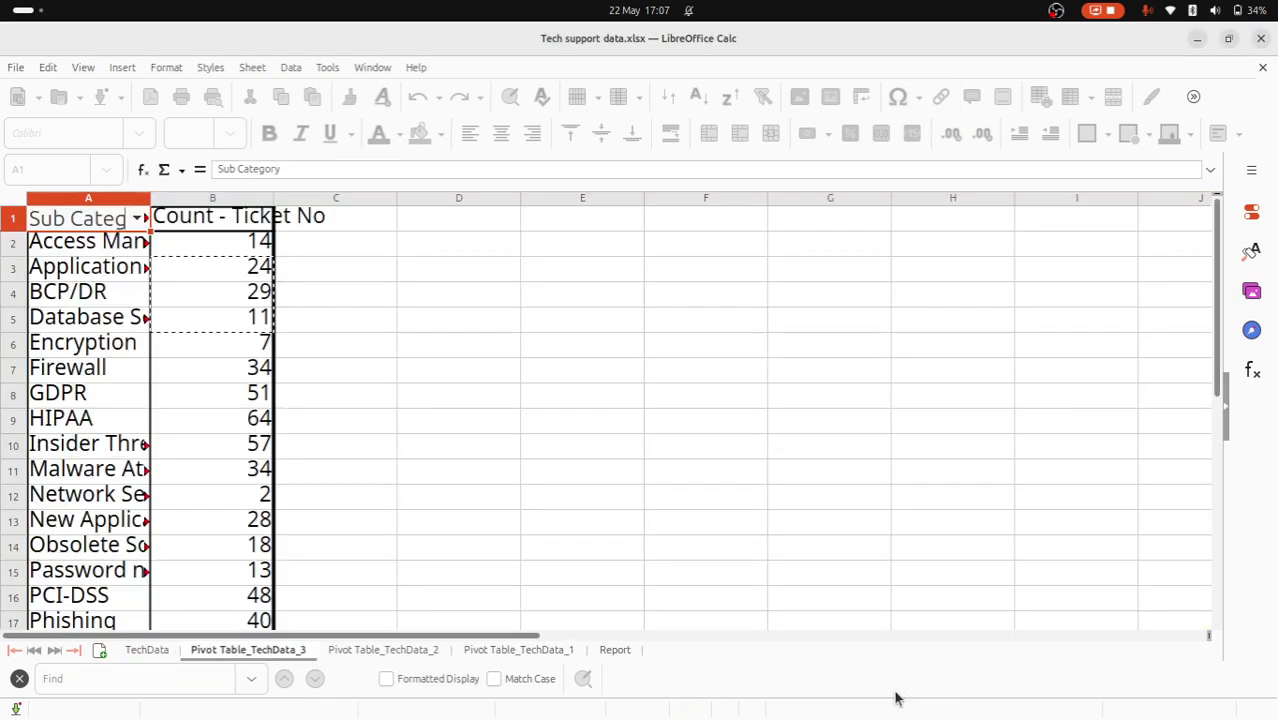
# Fit the widths of columns A and B and sort the Sub Category pivot table by Count - Ticket No in ascending order
pyautogui.doubleClick(152, 197)
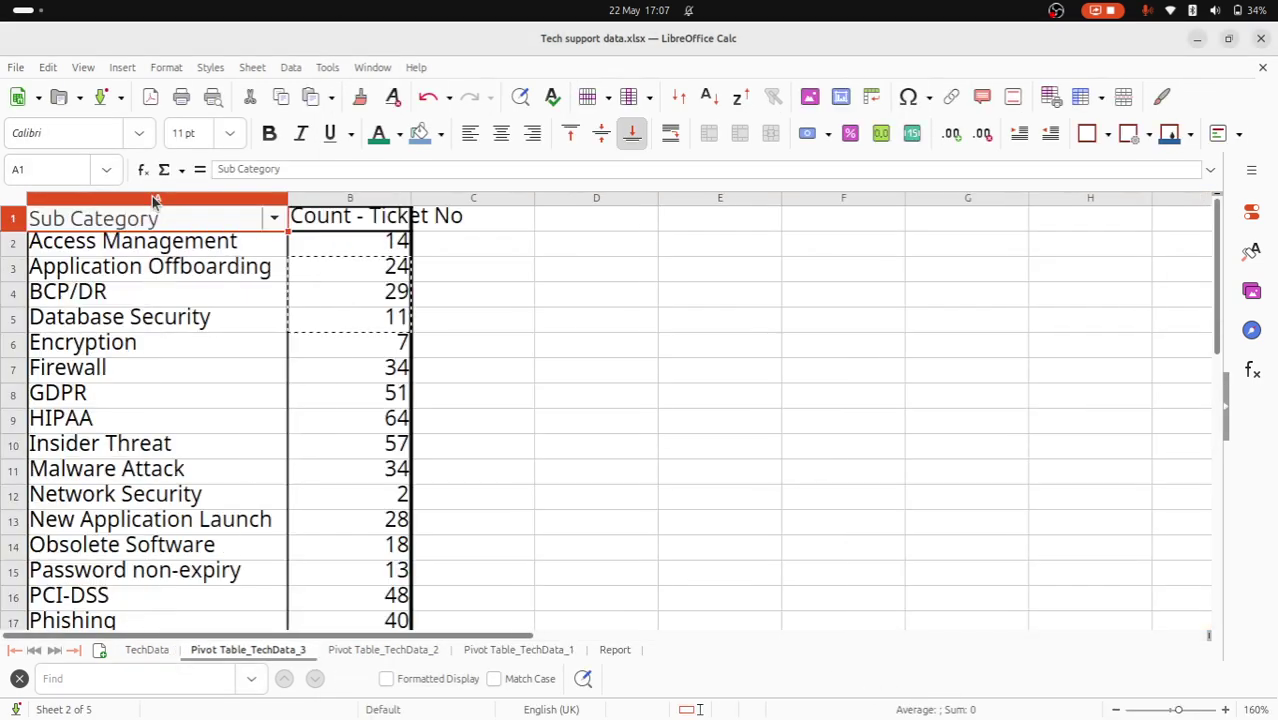
pyautogui.doubleClick(407, 201)
pyautogui.click(303, 70)
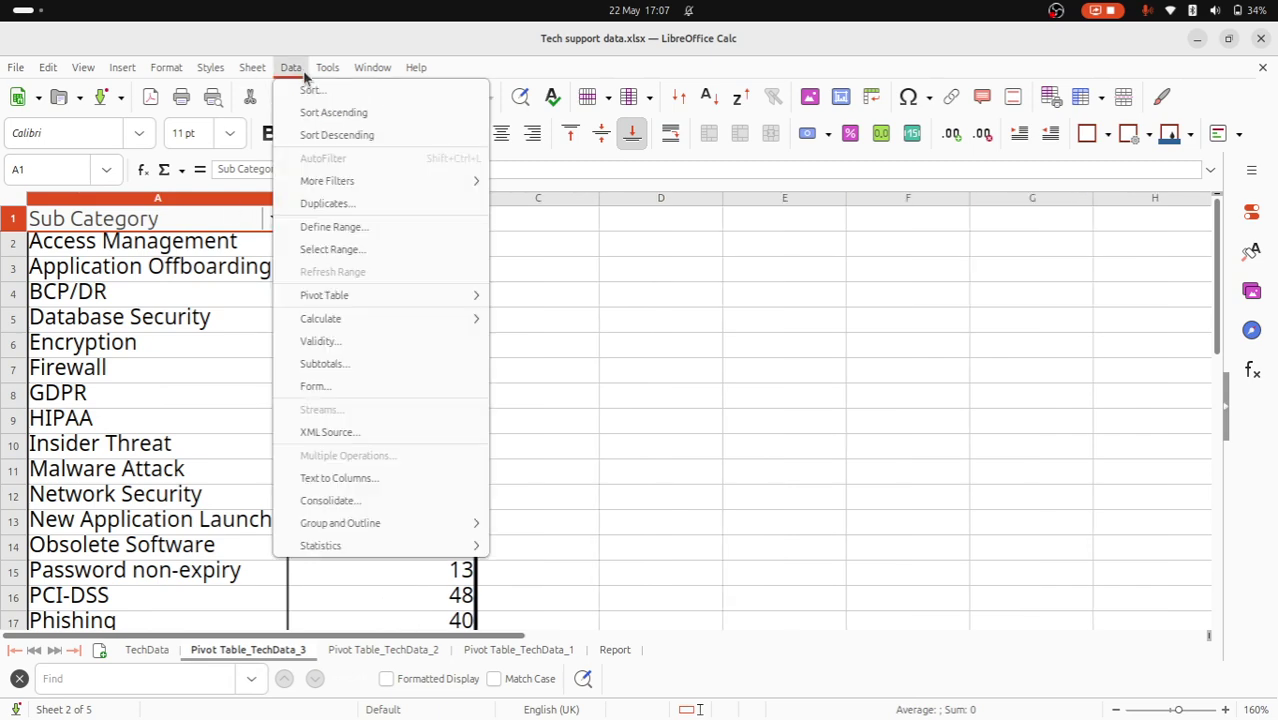
pyautogui.click(318, 95)
pyautogui.click(596, 270)
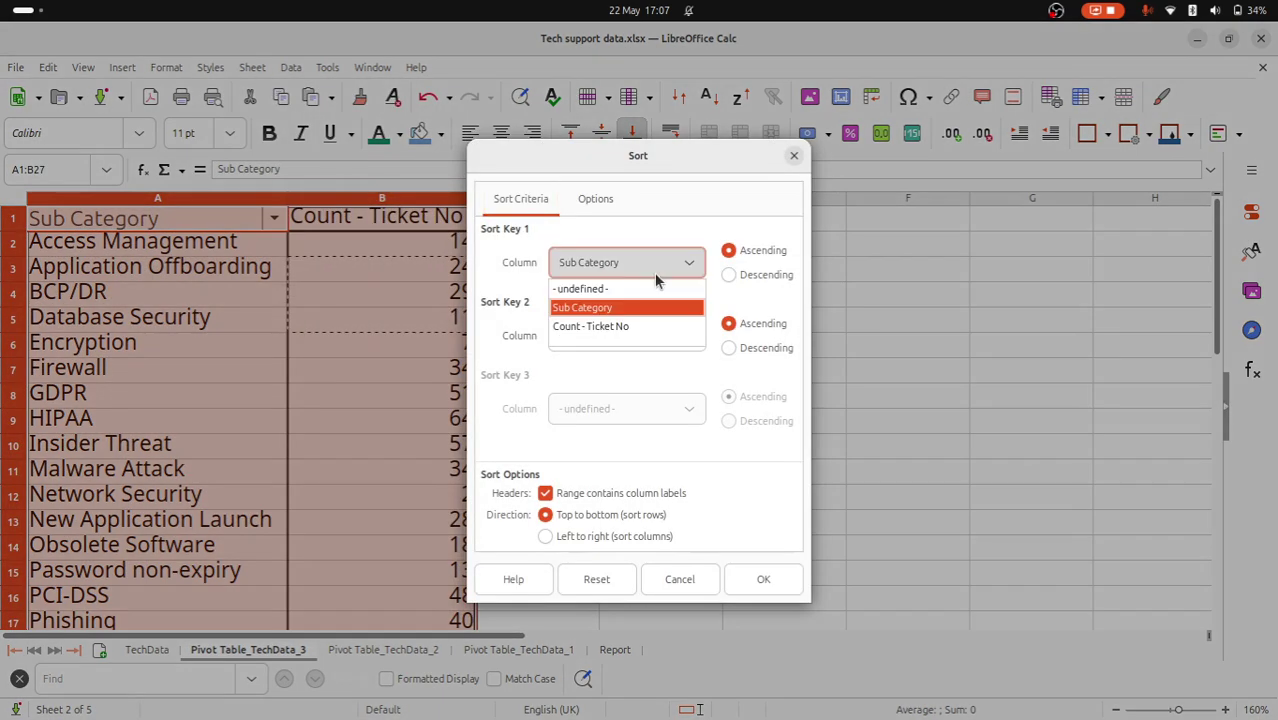
pyautogui.click(632, 326)
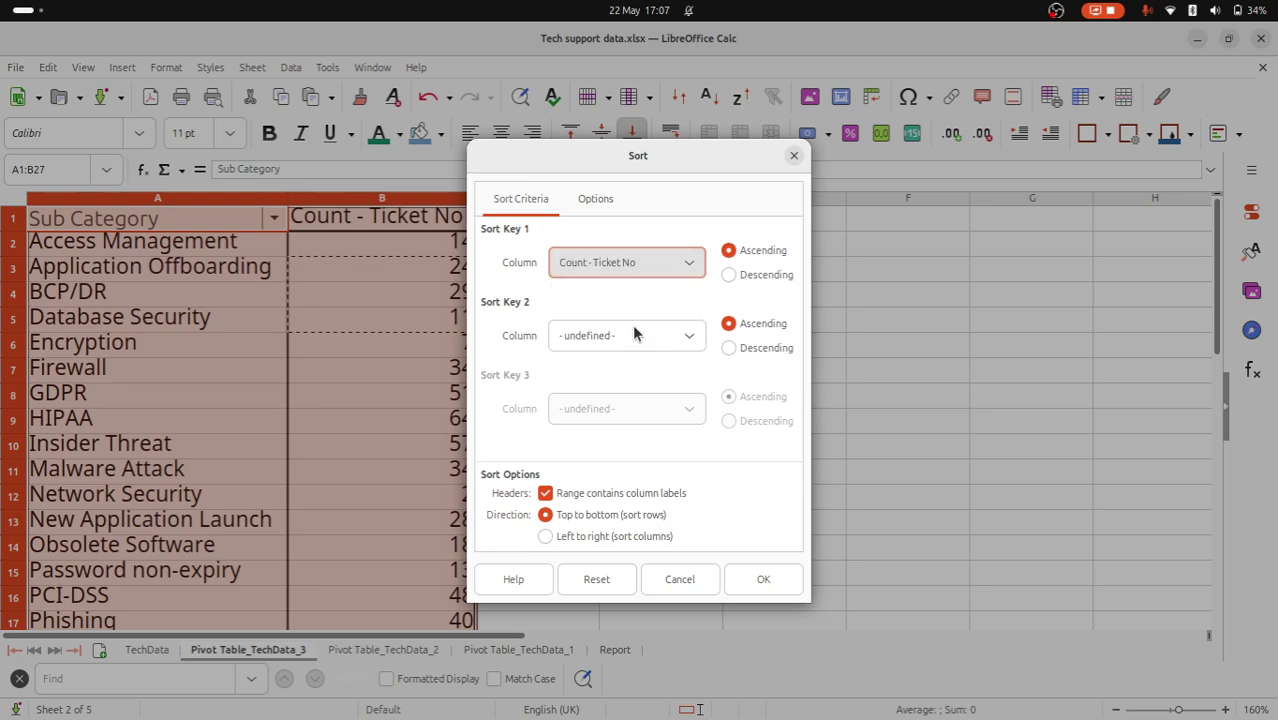
pyautogui.click(756, 578)
pyautogui.click(403, 303)
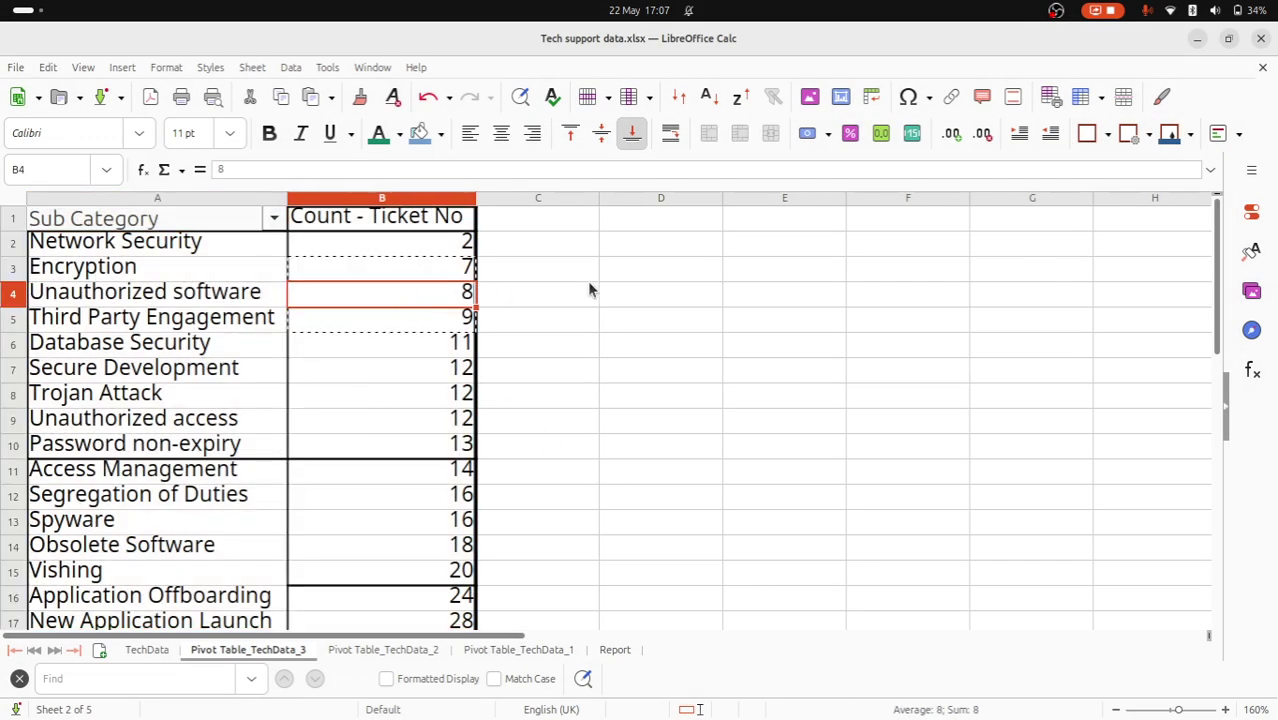
pyautogui.scroll(-7, 502, 451)
pyautogui.scroll(1, 502, 451)
pyautogui.scroll(6, 503, 451)
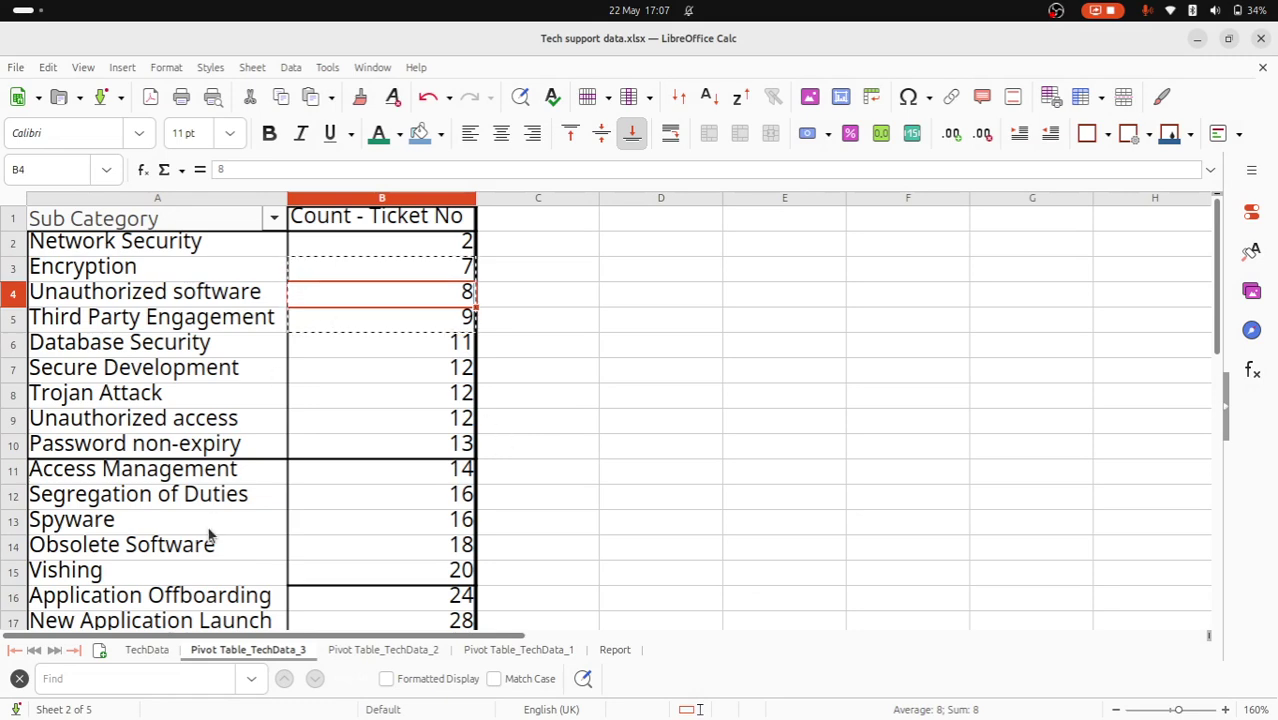
# Insert a new column before Ticket No on the TechData sheet and give it the header Month
pyautogui.click(146, 650)
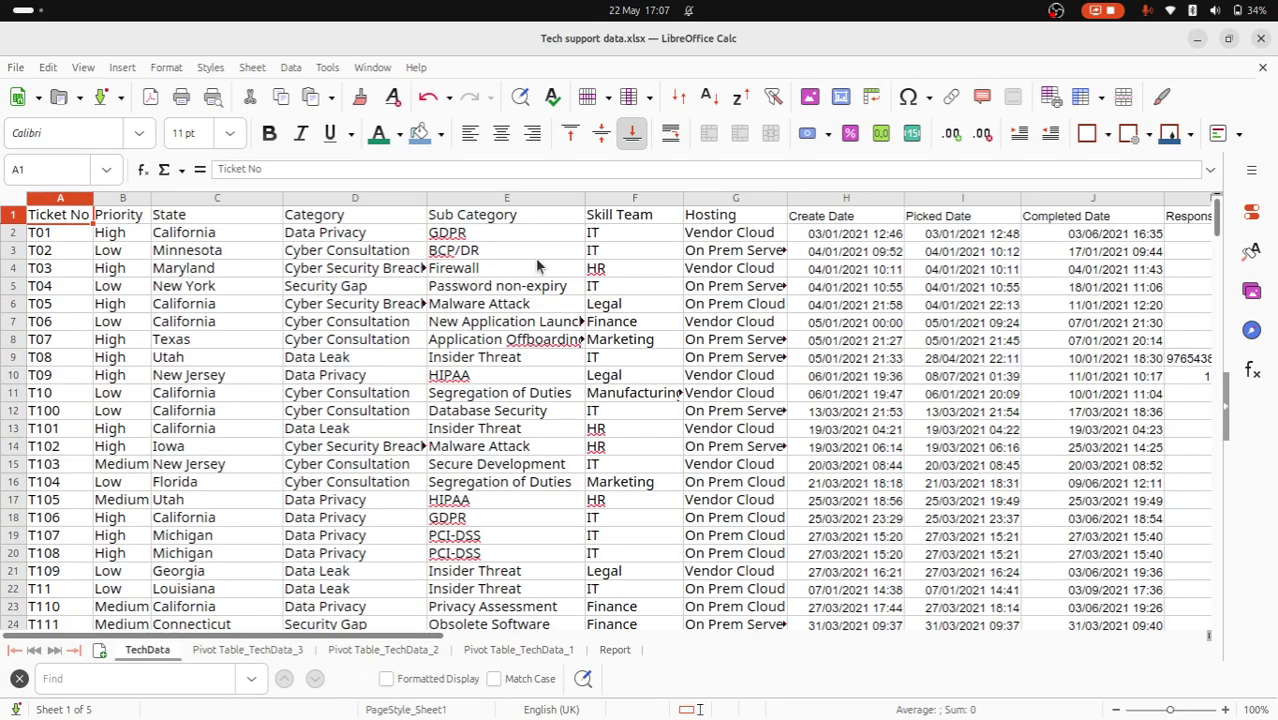
pyautogui.rightClick(70, 202)
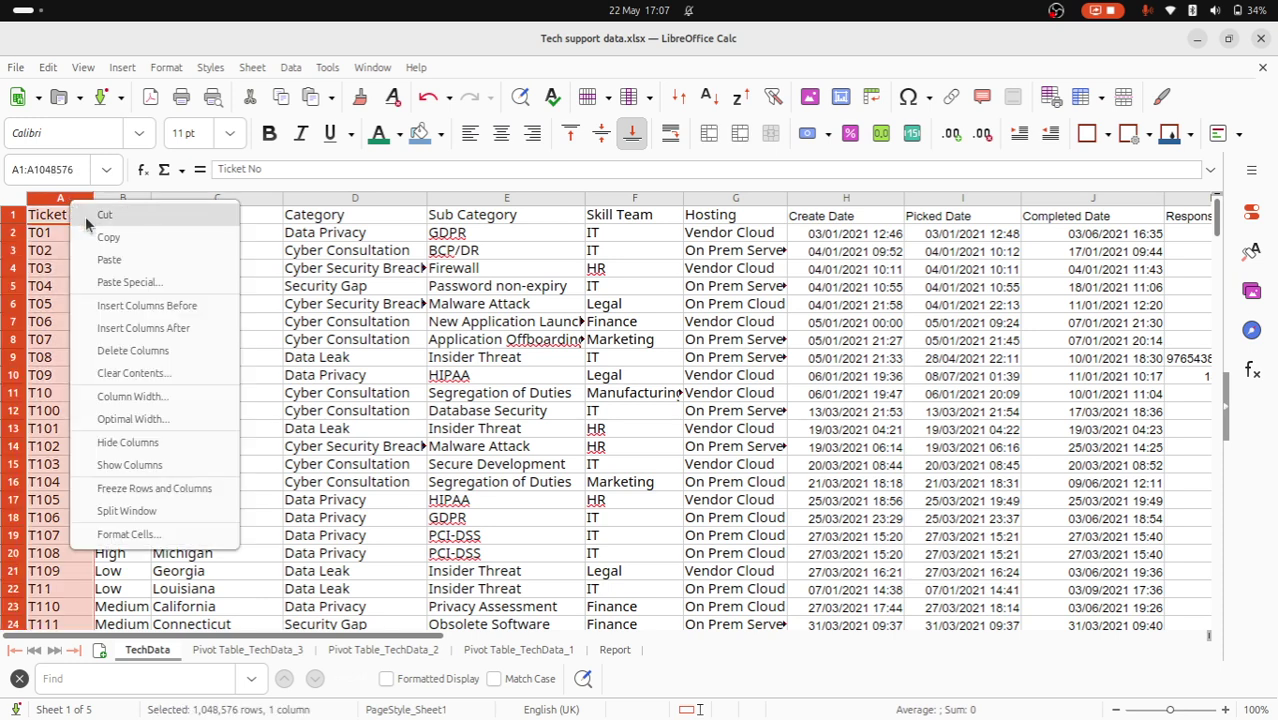
pyautogui.click(168, 304)
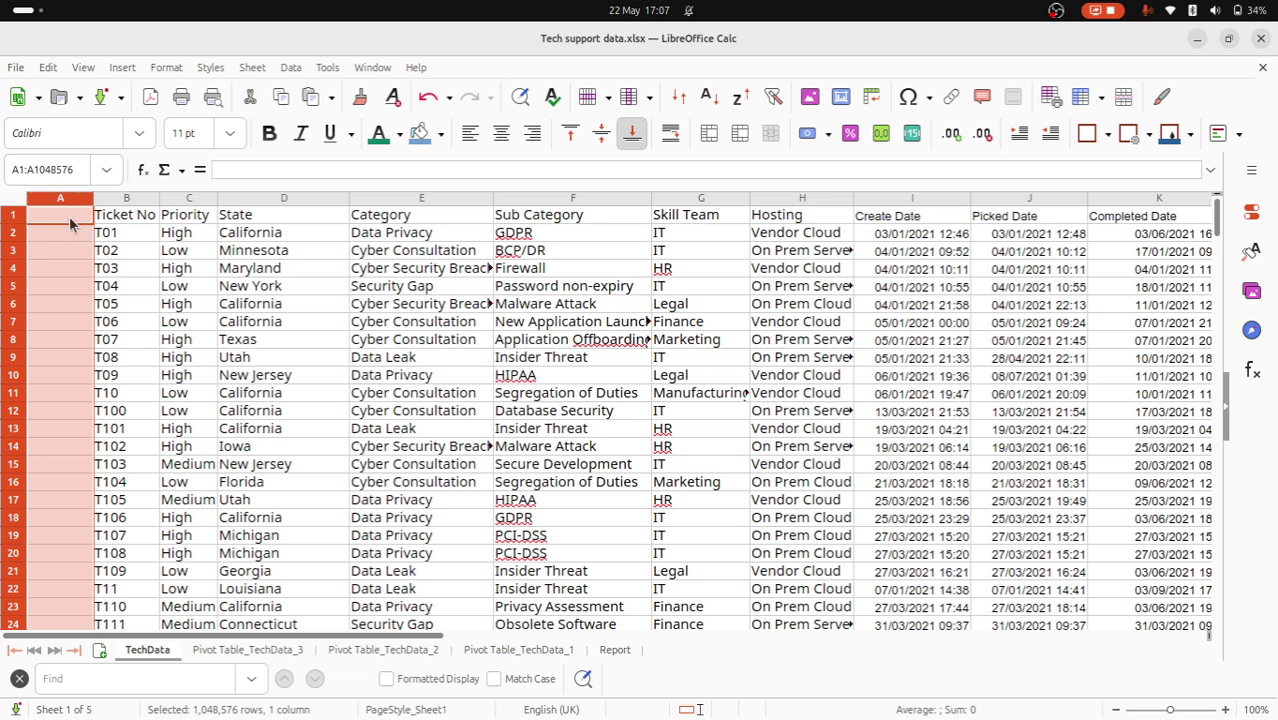
pyautogui.click(70, 224)
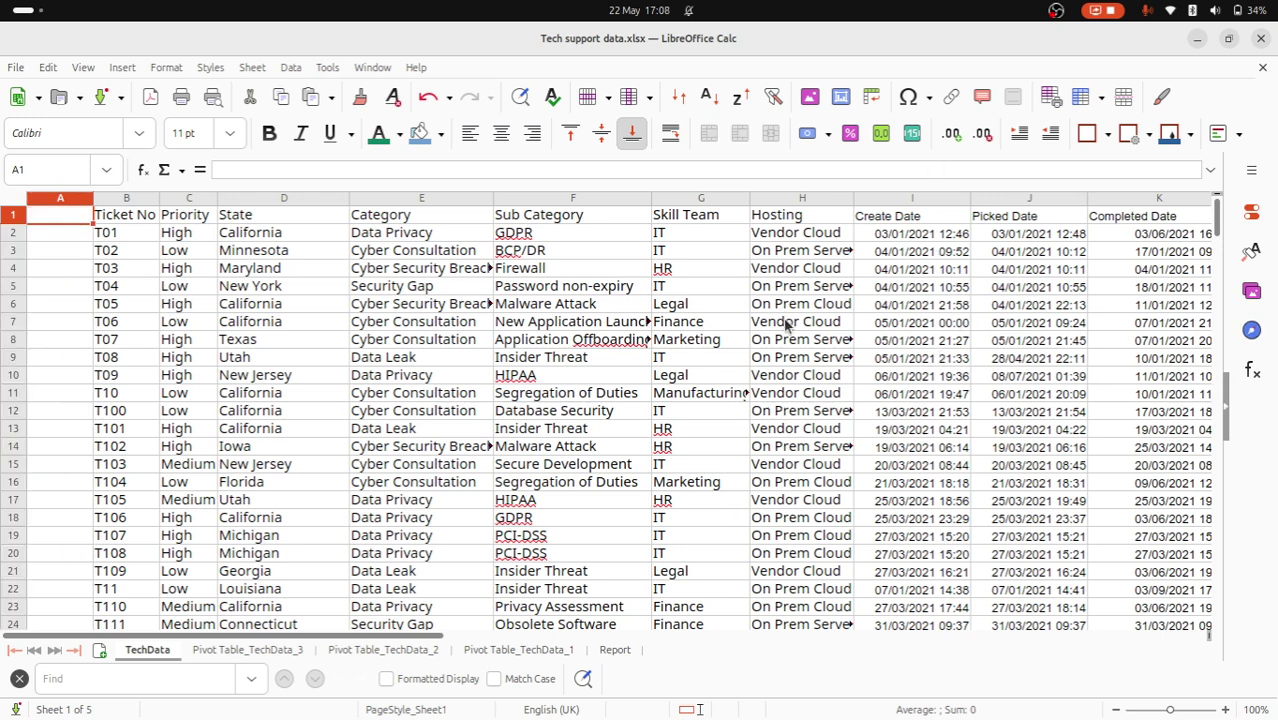
pyautogui.write('Month')
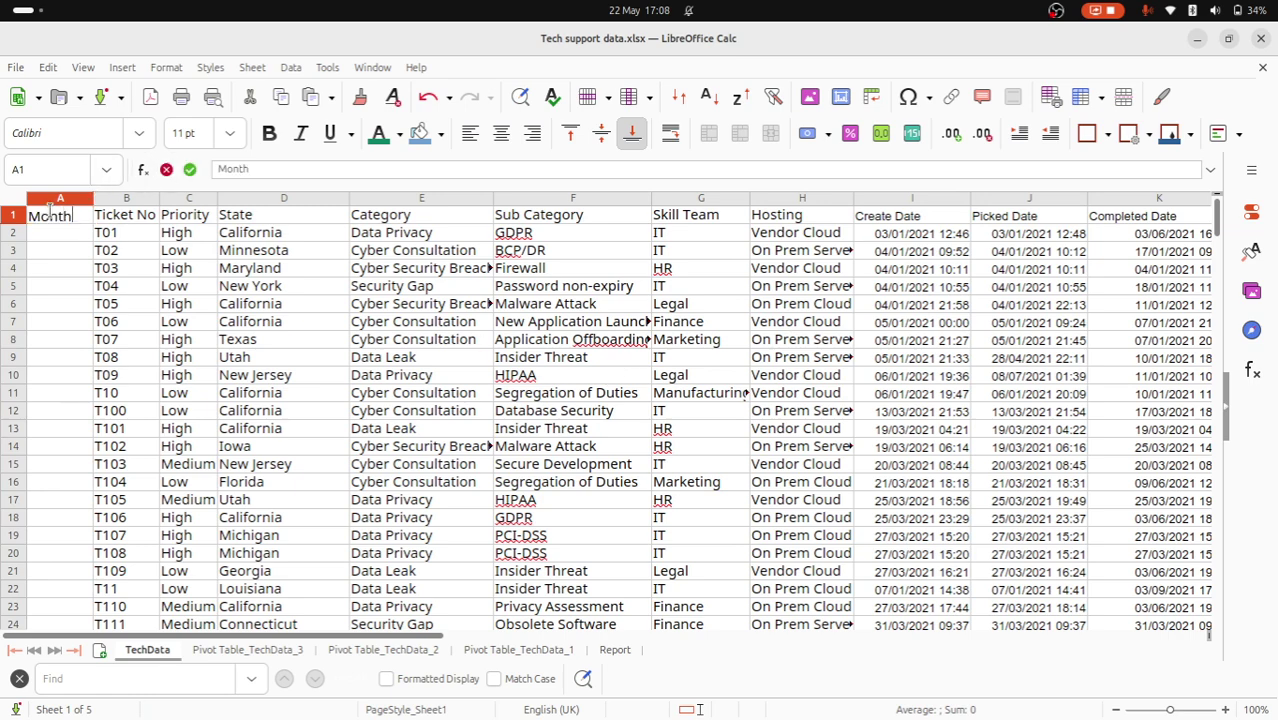
pyautogui.press('Return')
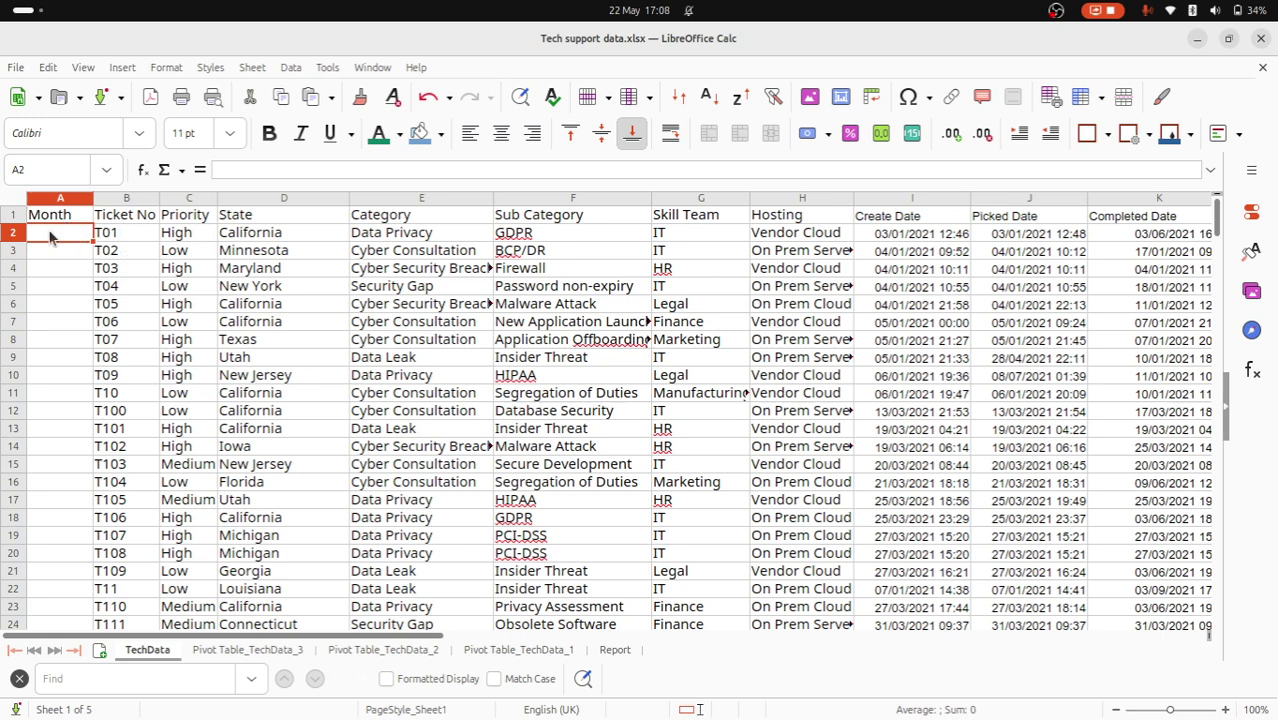
# Enter the formula =MONTH(I2) in cell A2 to extract the month number from the Create Date
pyautogui.write('=')
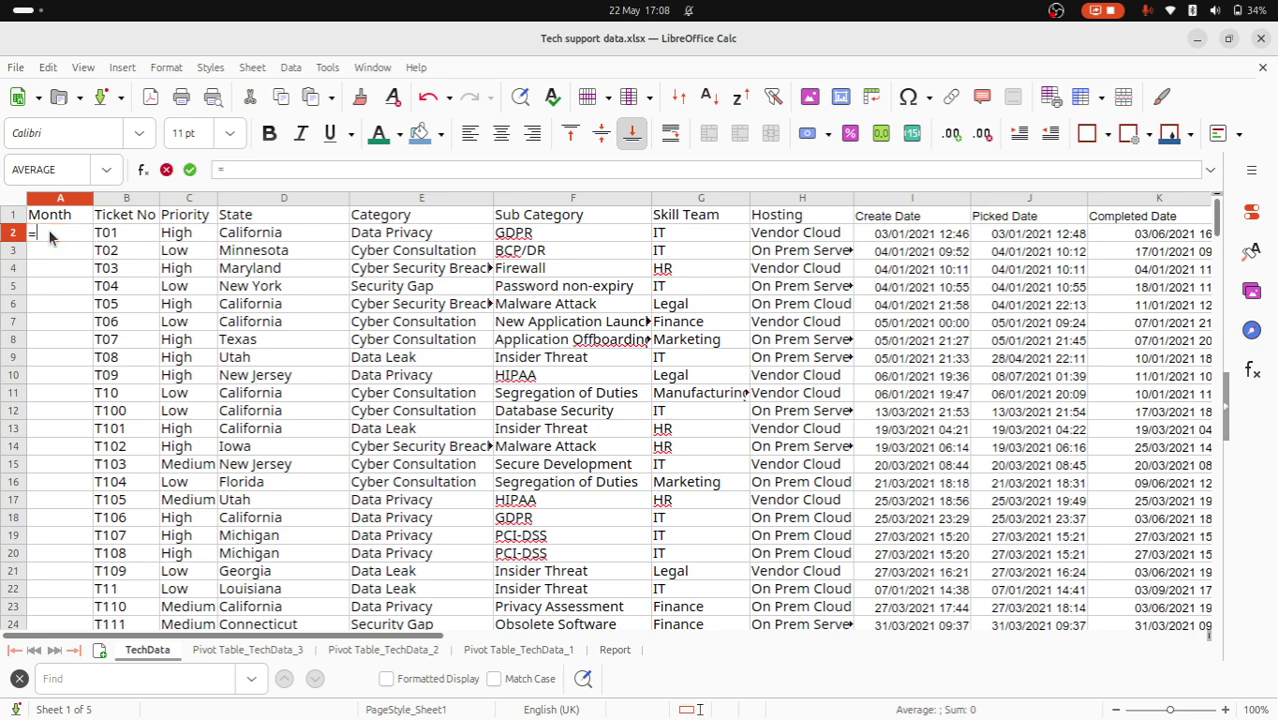
pyautogui.write('Month(')
pyautogui.click(914, 232)
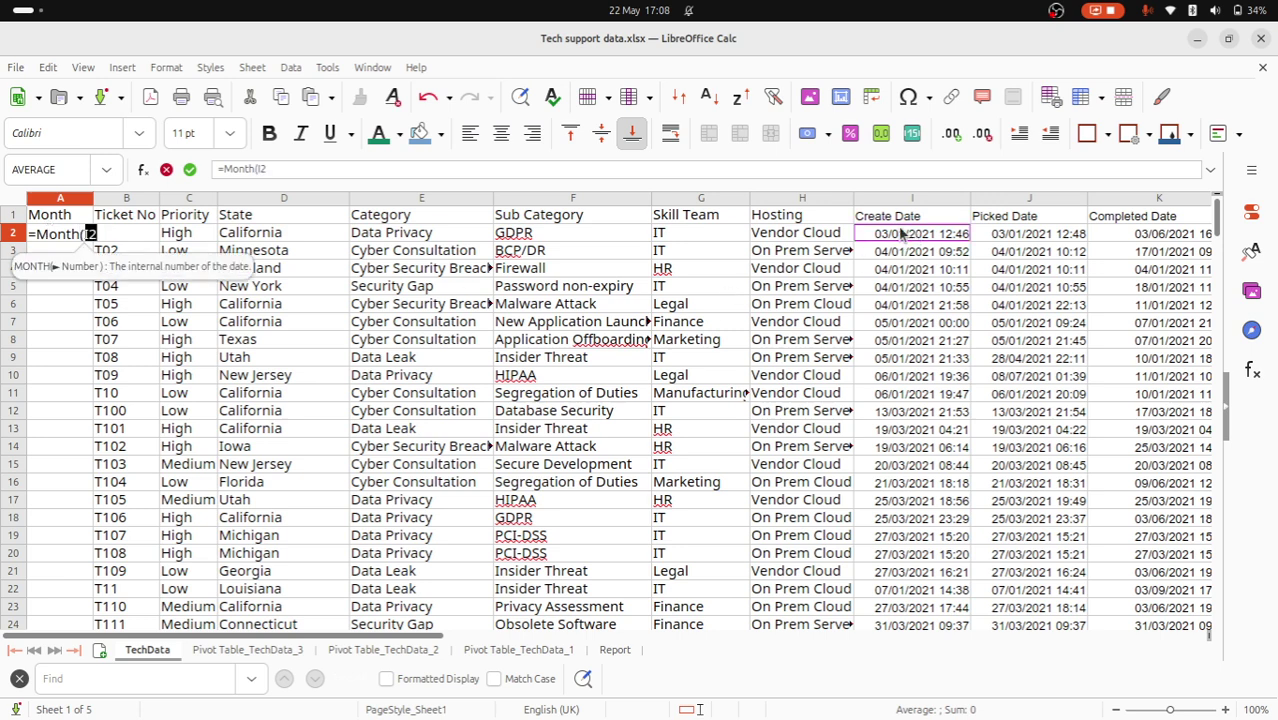
pyautogui.press('Return')
pyautogui.press('Up')
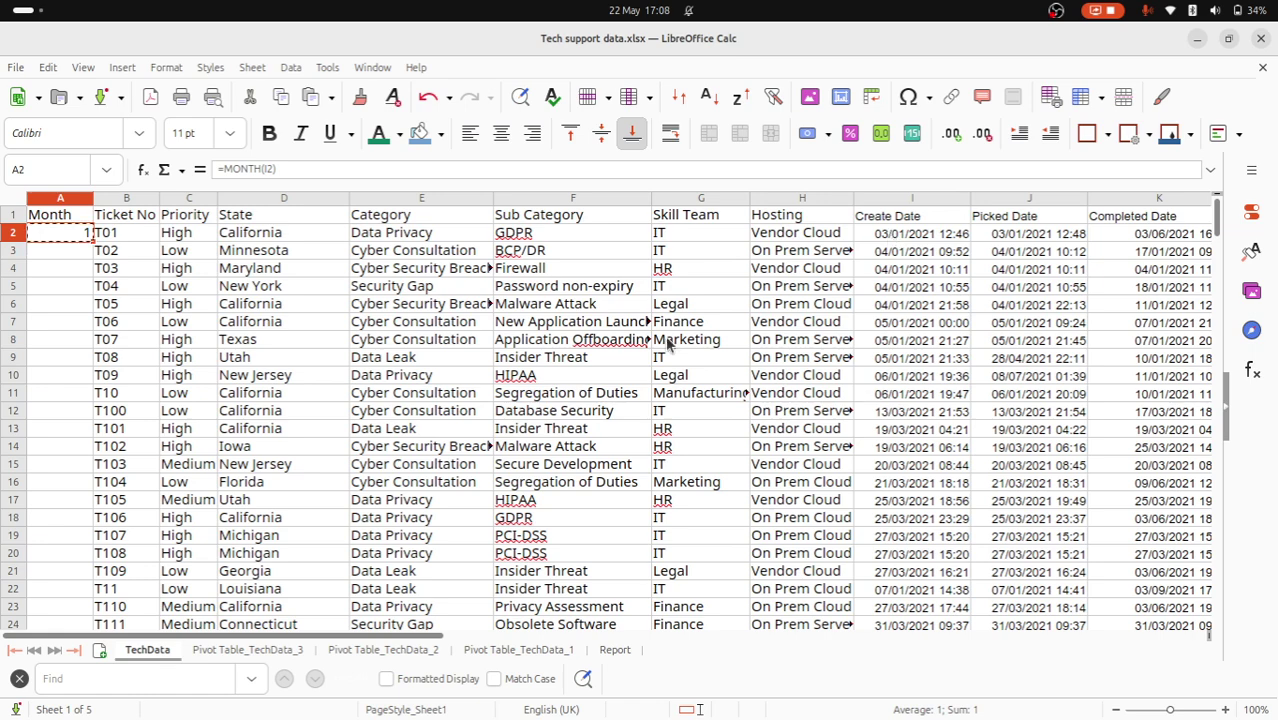
# Copy the MONTH formula down the Month column through row 626 of the TechData sheet
pyautogui.press('Right')
pyautogui.hotkey('ctrl', 'Down')
pyautogui.press('Left')
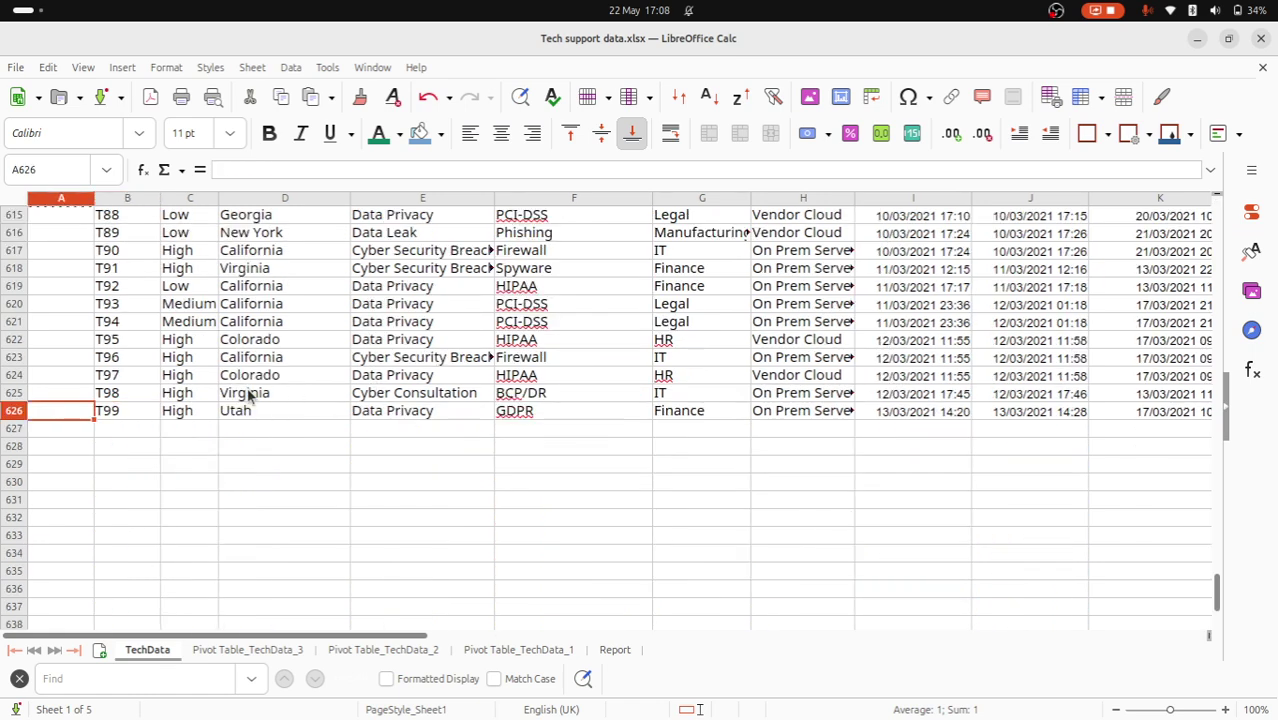
pyautogui.hotkey('ctrl', 'shift', 'Up')
pyautogui.hotkey('ctrl', 'v')
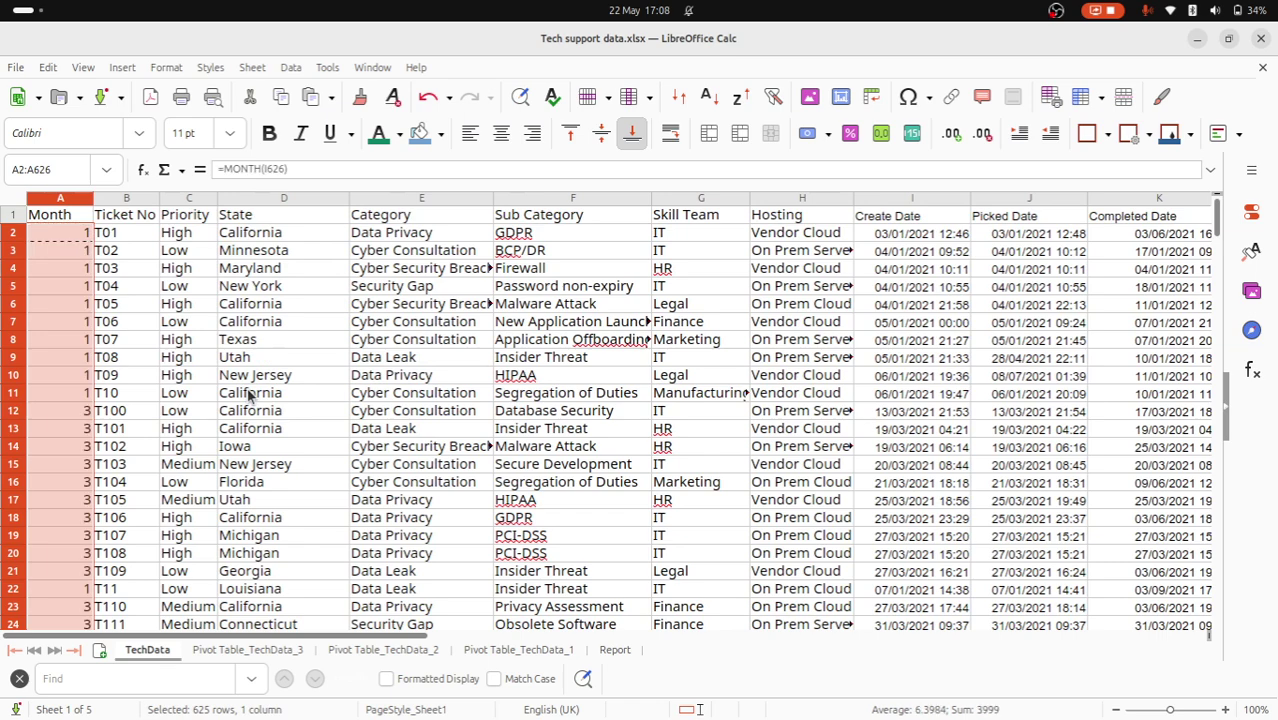
pyautogui.click(64, 413)
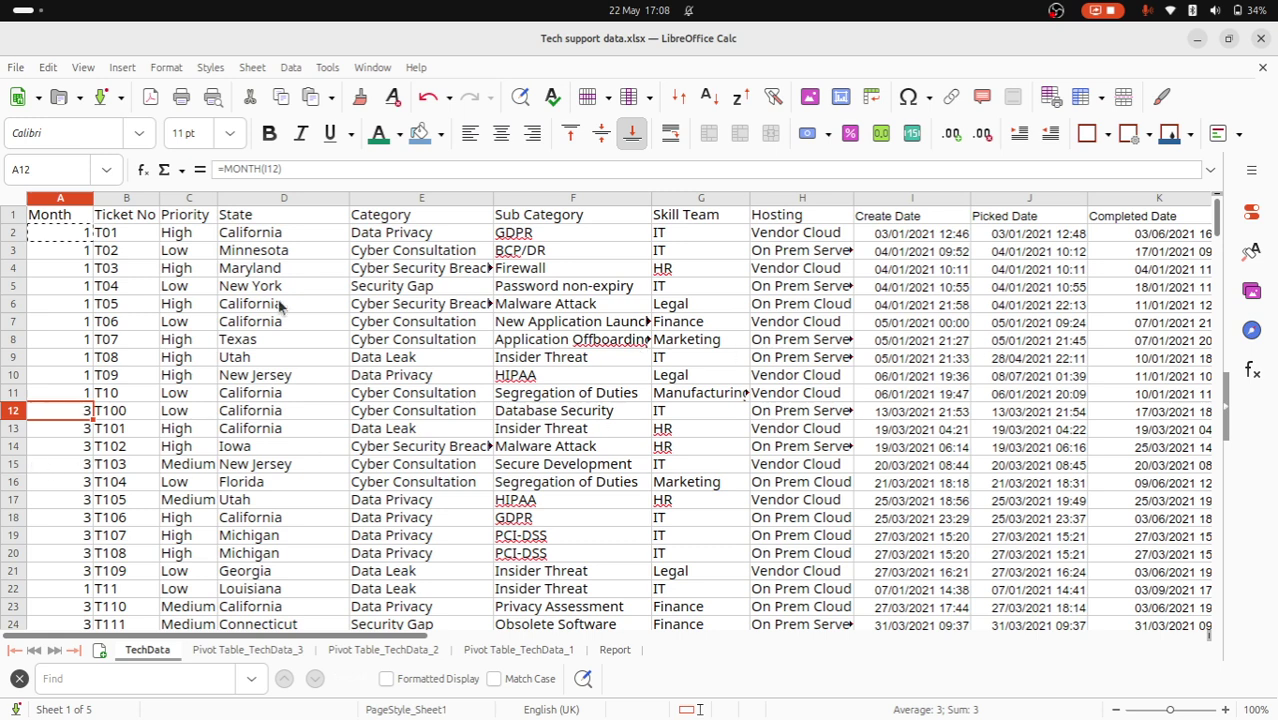
# Start a pivot table using the Month and Ticket No columns, A1:B626, as the current selection source
pyautogui.click(76, 217)
pyautogui.hotkey('shift', 'Right')
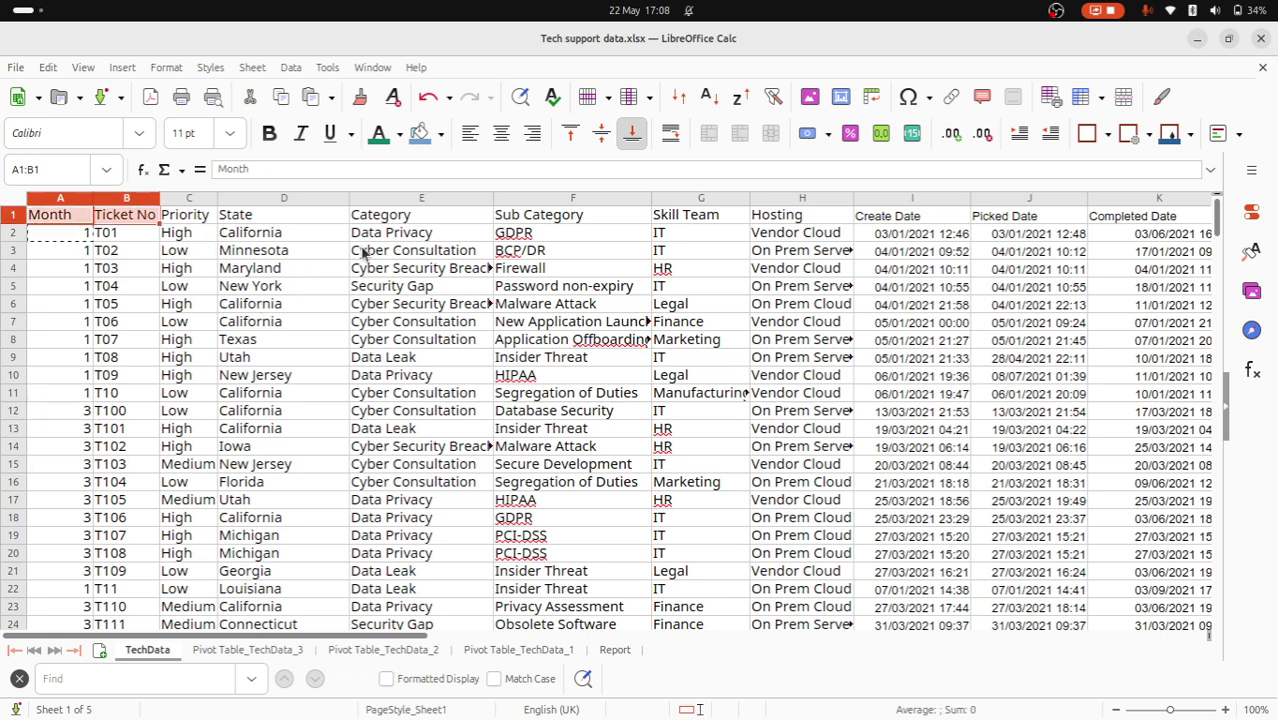
pyautogui.hotkey('ctrl', 'shift', 'Down')
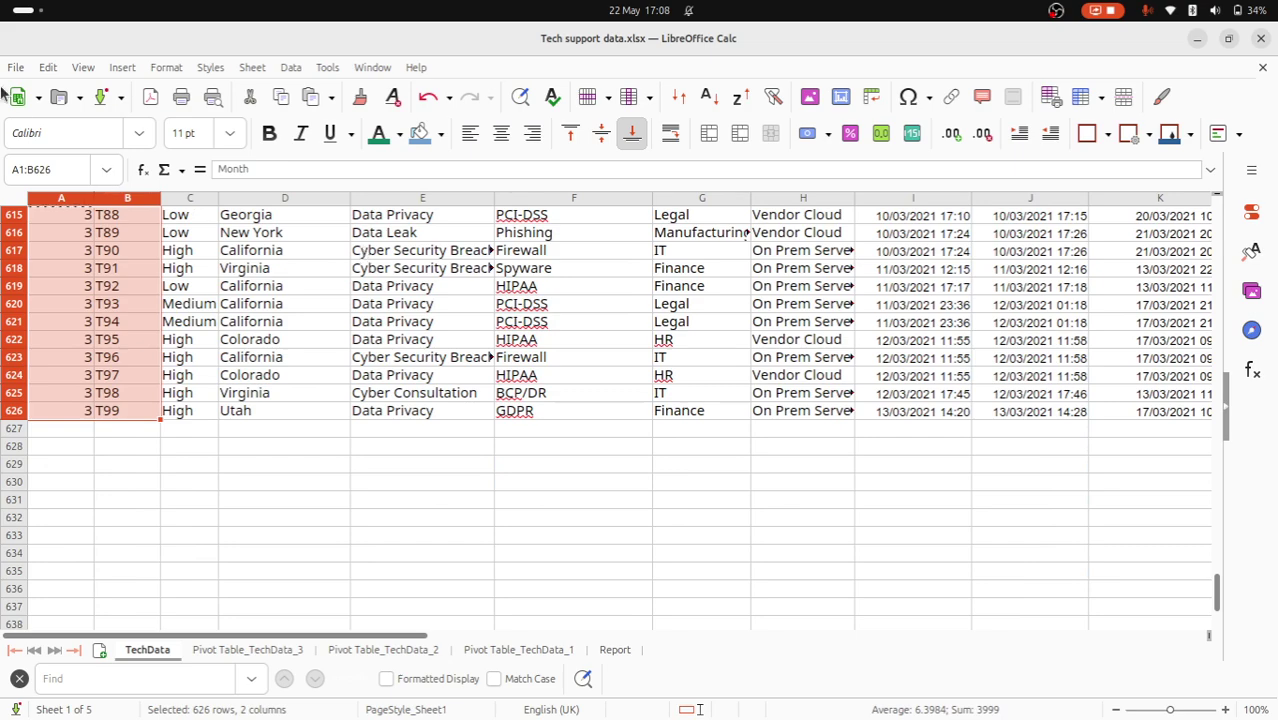
pyautogui.click(122, 67)
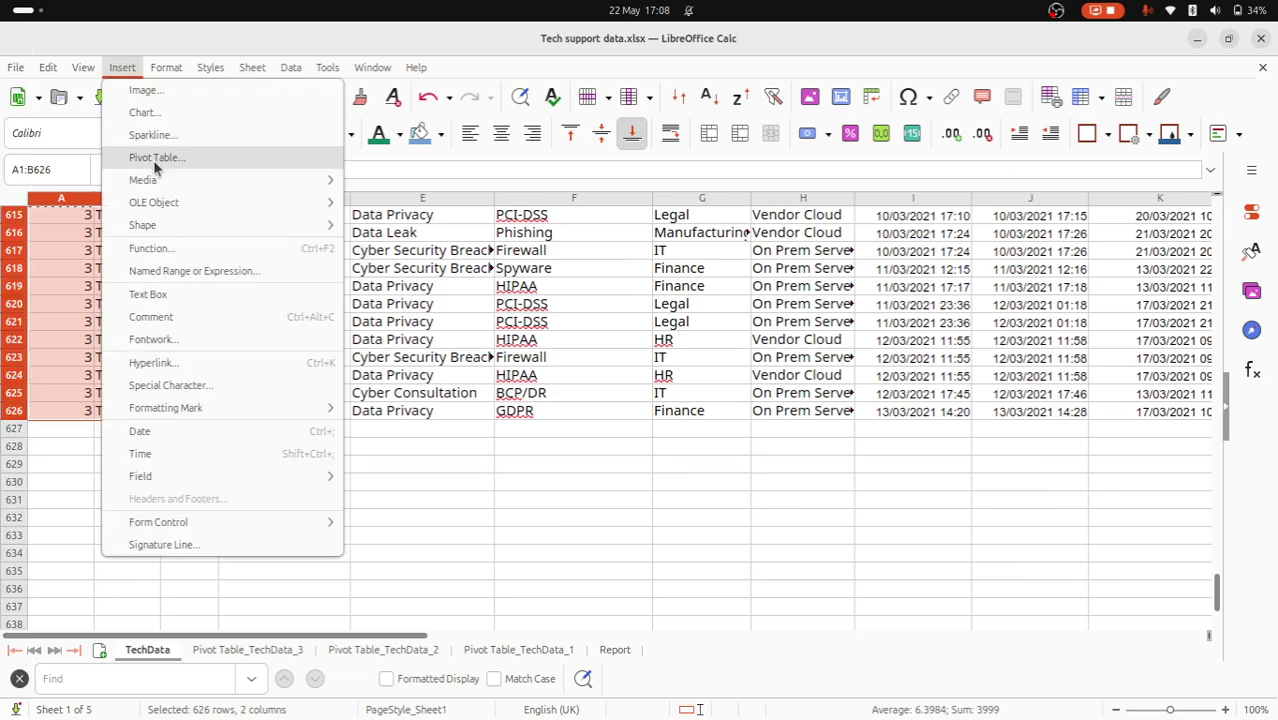
pyautogui.click(155, 157)
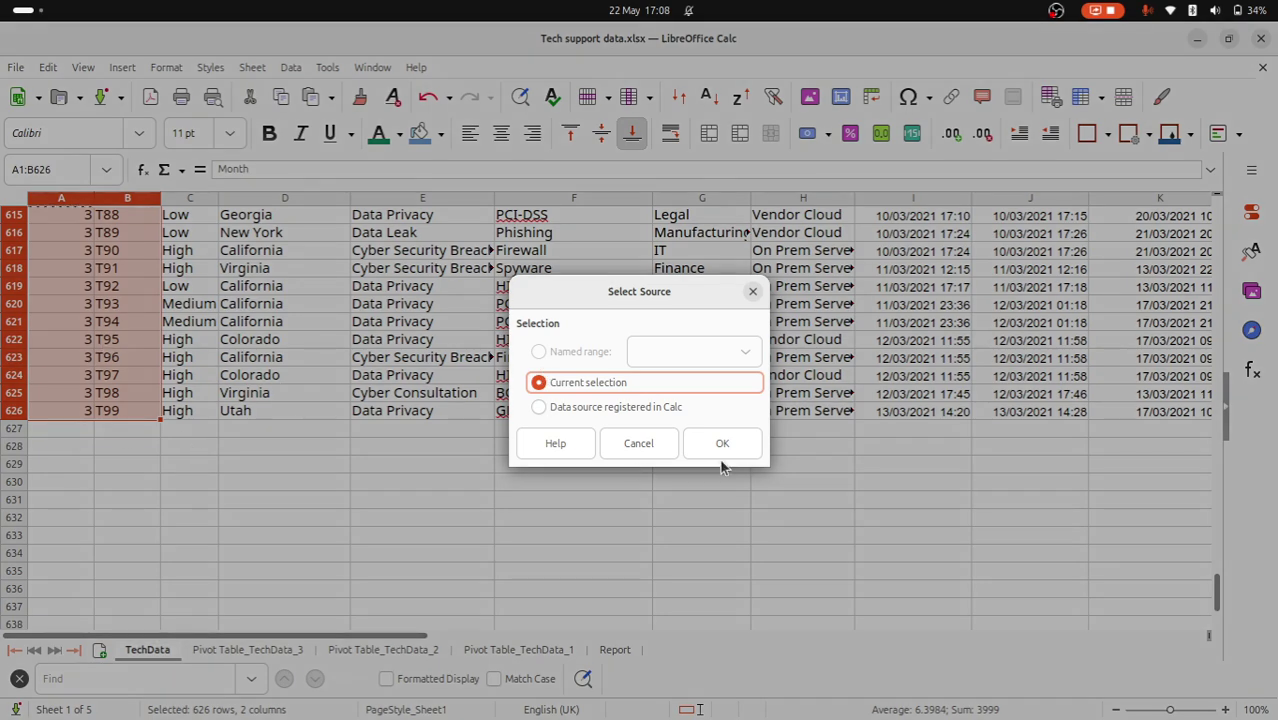
pyautogui.click(735, 445)
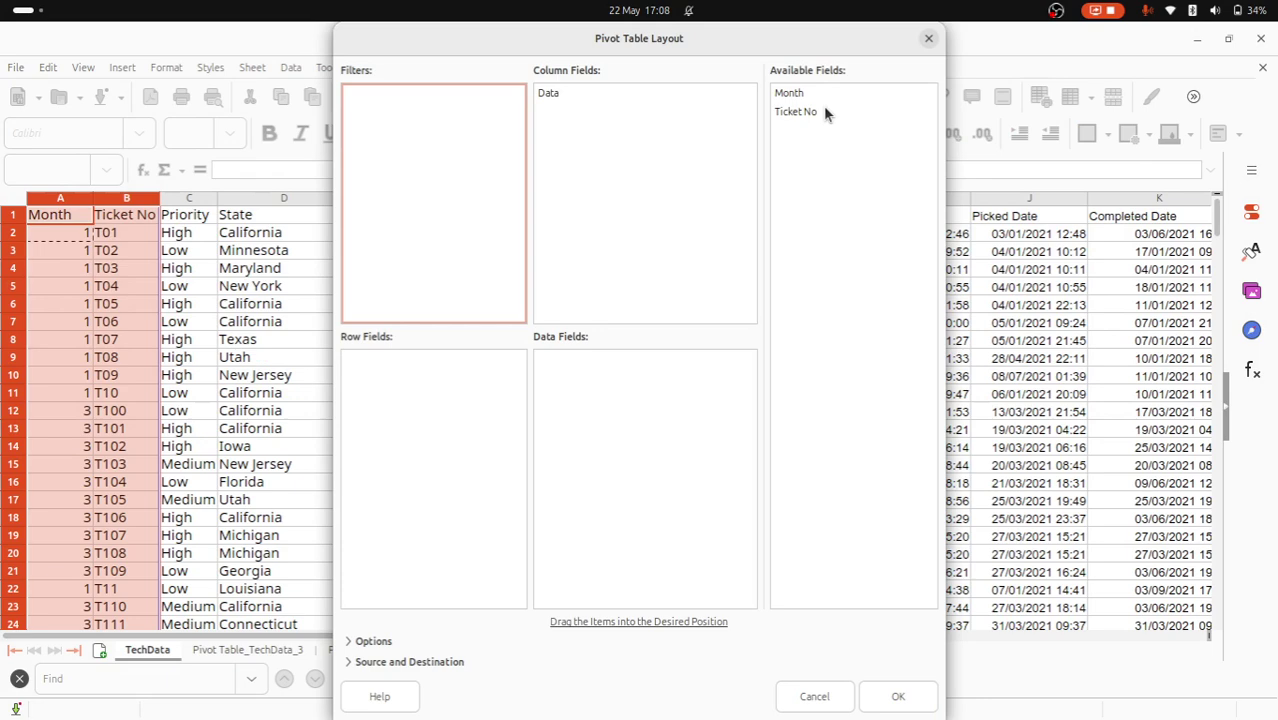
# Set Ticket No as a Count data field and Month as the row field, and create the pivot table
pyautogui.moveTo(825, 111); pyautogui.dragTo(602, 360)
pyautogui.doubleClick(600, 356)
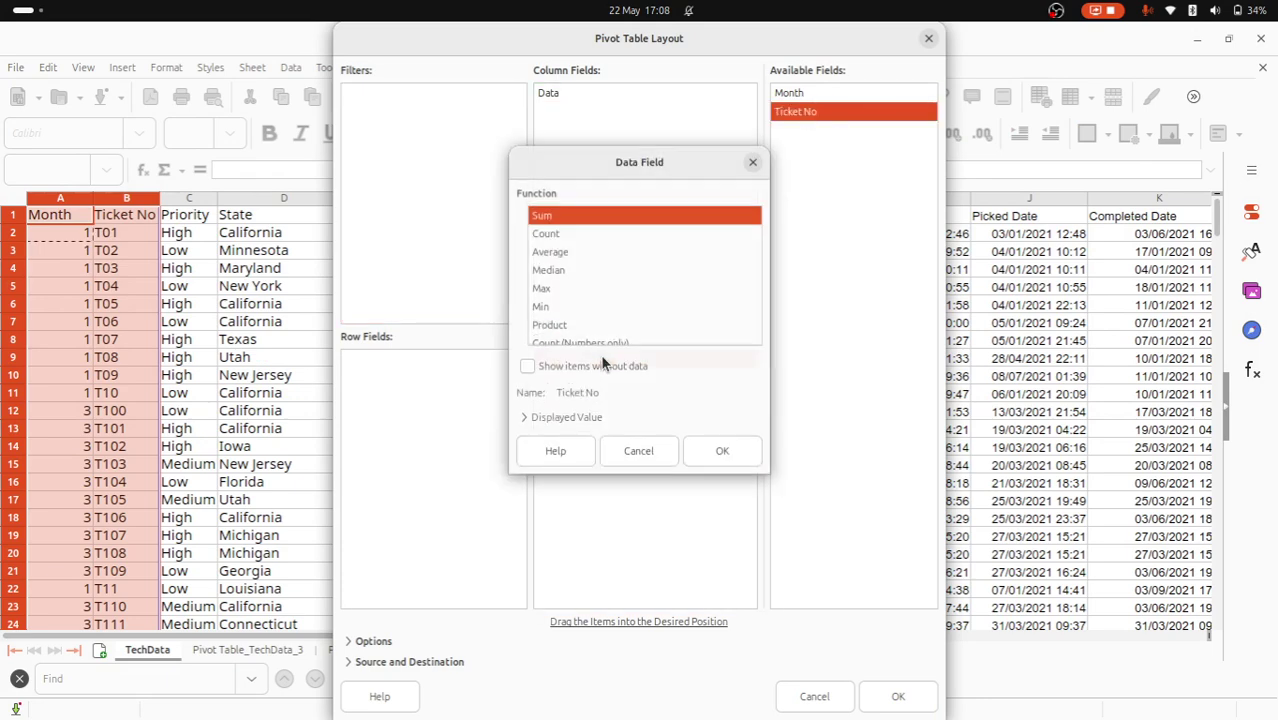
pyautogui.click(546, 233)
pyautogui.click(710, 448)
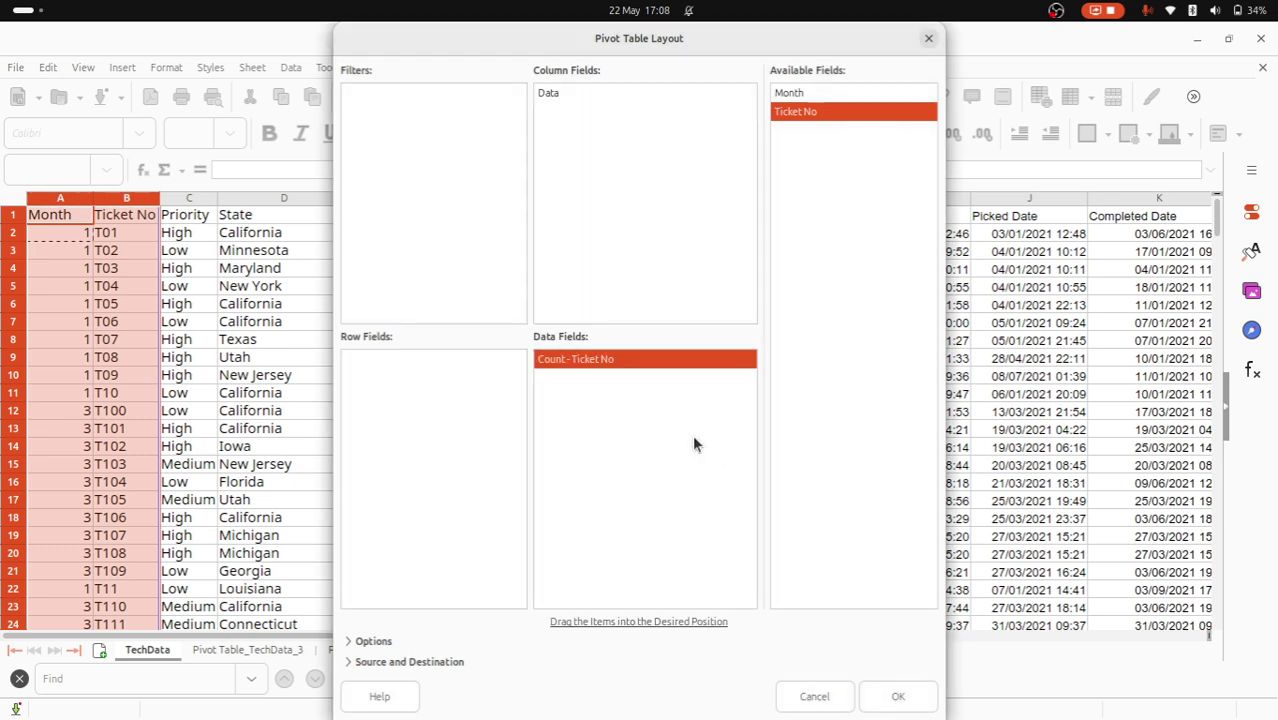
pyautogui.moveTo(797, 96); pyautogui.dragTo(439, 408)
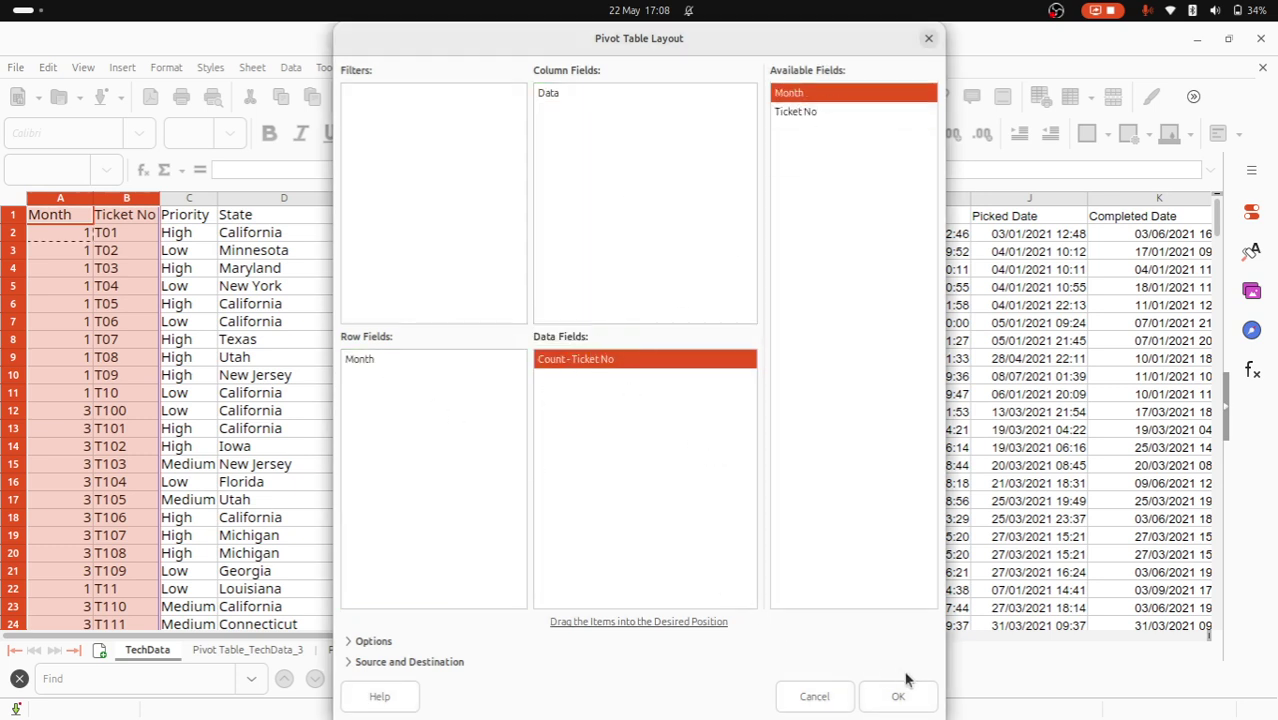
pyautogui.click(931, 697)
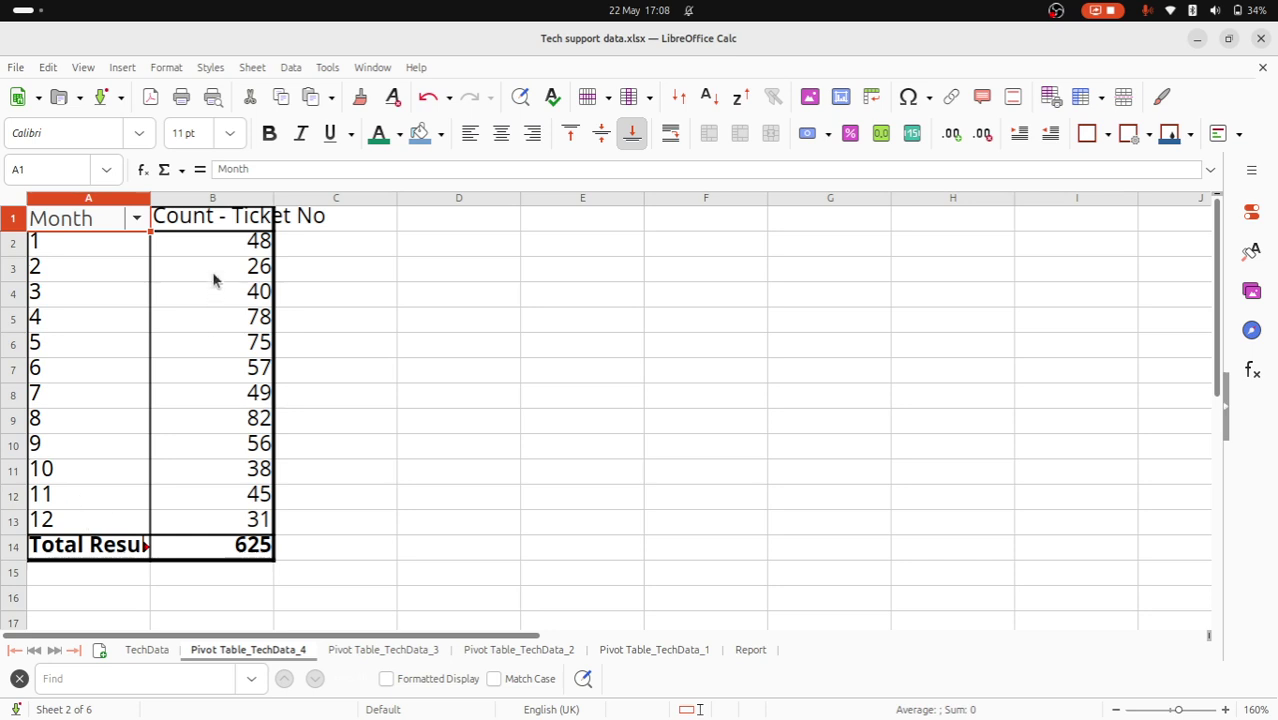
# Insert an X-Y (Scatter) chart with Points Only from the monthly ticket counts in A2:B13, excluding the total row
pyautogui.press('Down')
pyautogui.hotkey('shift', 'Right')
pyautogui.hotkey('shift', 'Left')
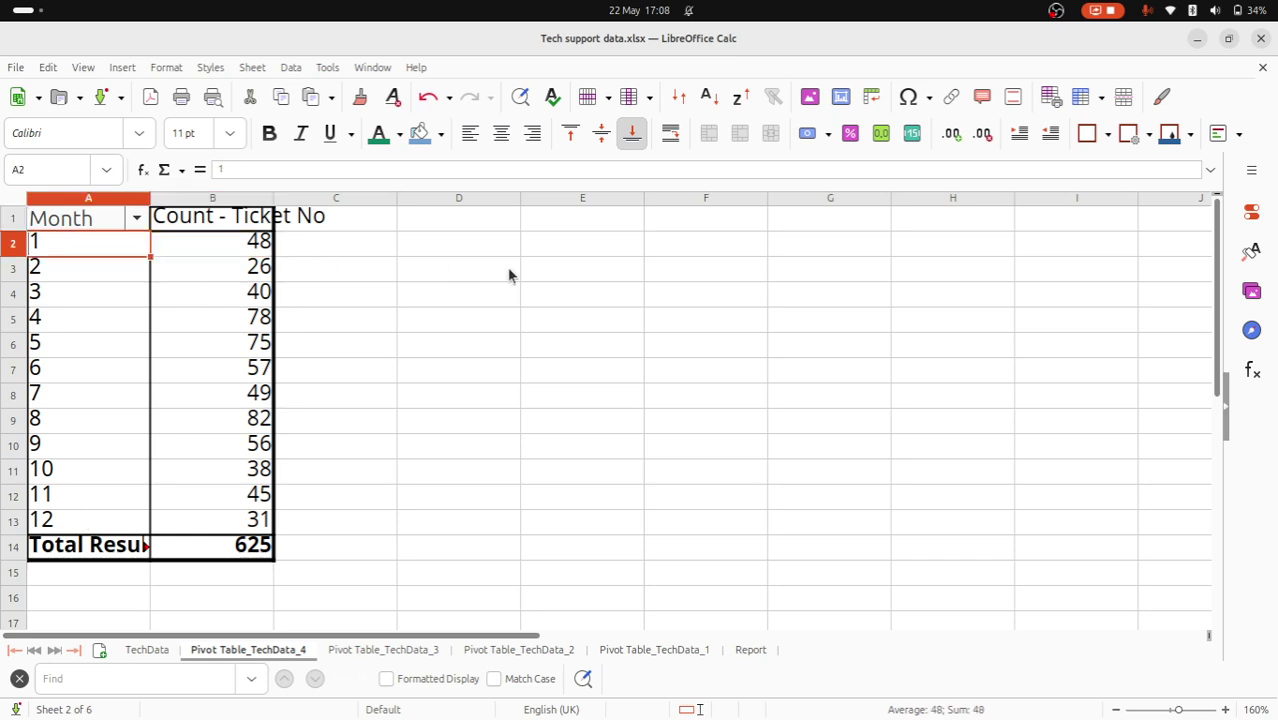
pyautogui.hotkey('shift', 'Right')
pyautogui.hotkey('ctrl', 'shift', 'Down')
pyautogui.hotkey('shift', 'Up')
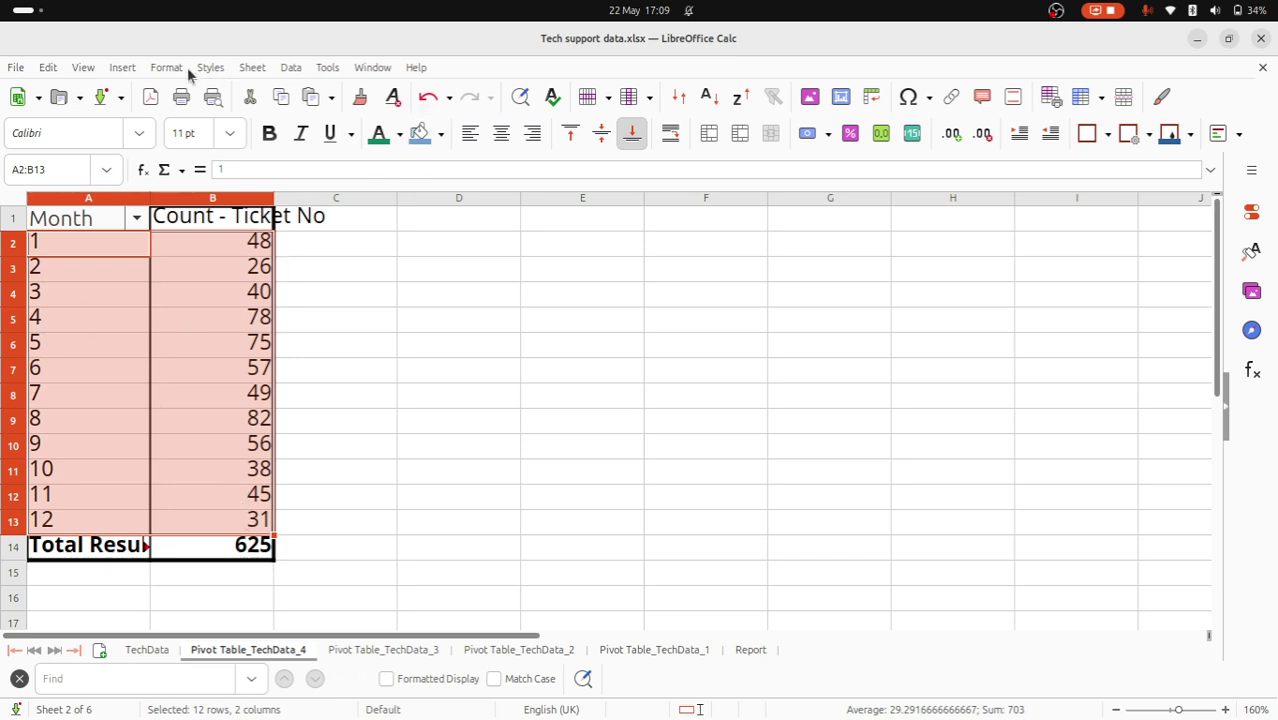
pyautogui.click(136, 67)
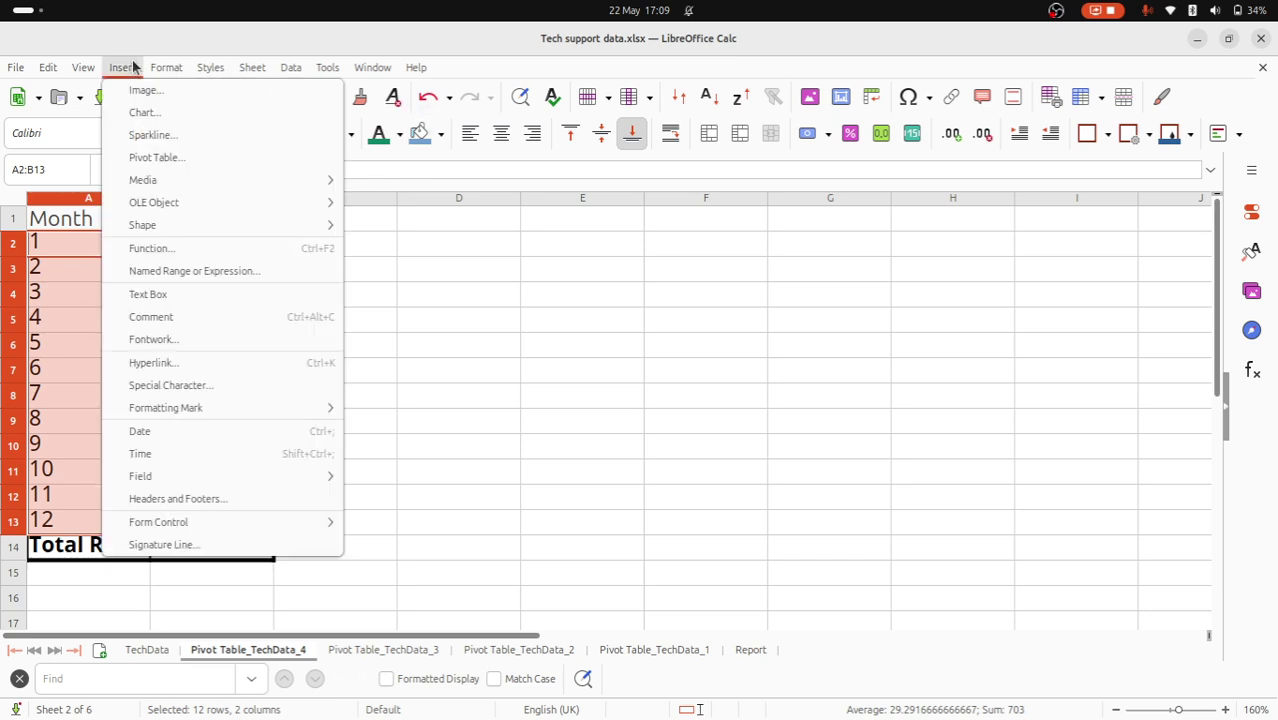
pyautogui.click(136, 116)
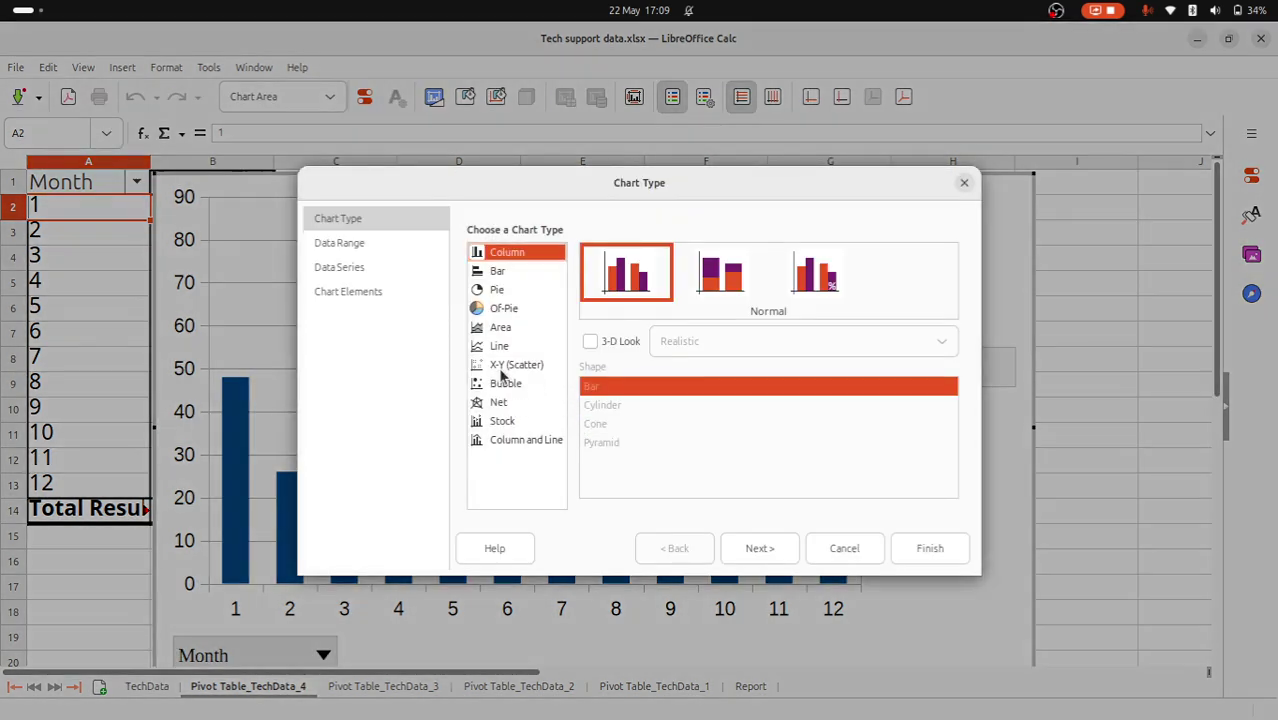
pyautogui.click(502, 367)
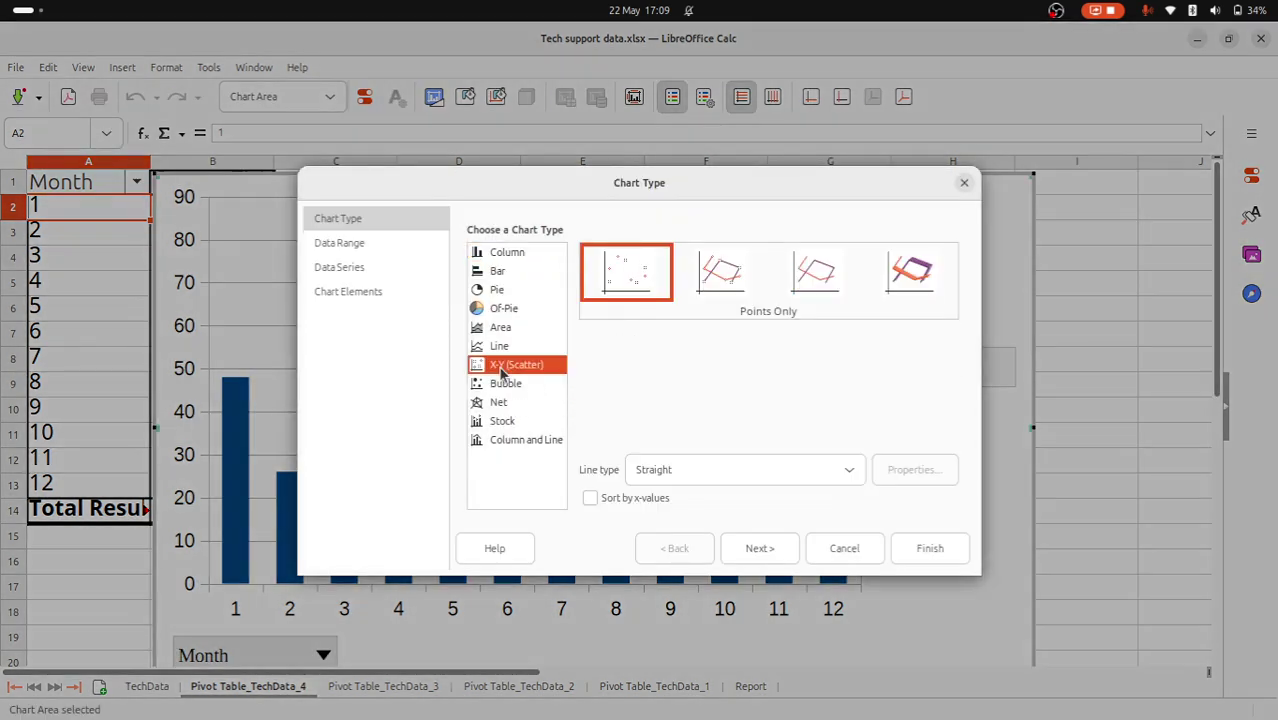
pyautogui.click(640, 276)
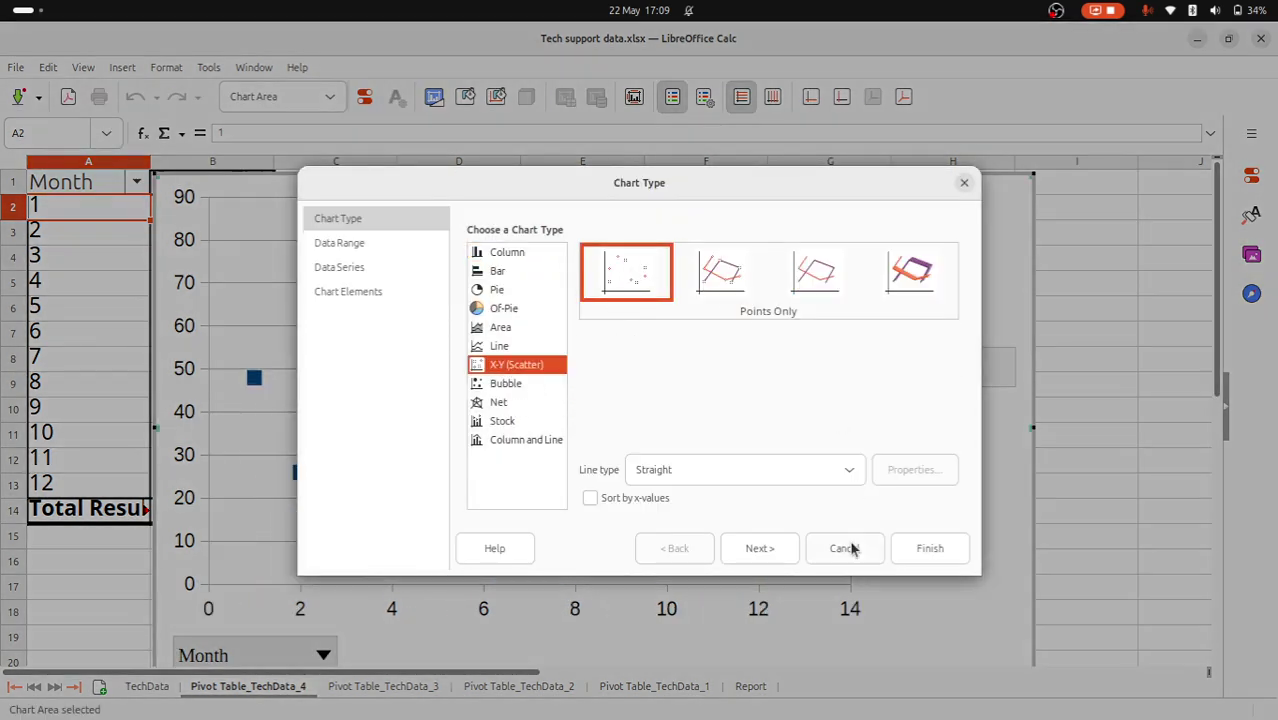
pyautogui.click(922, 550)
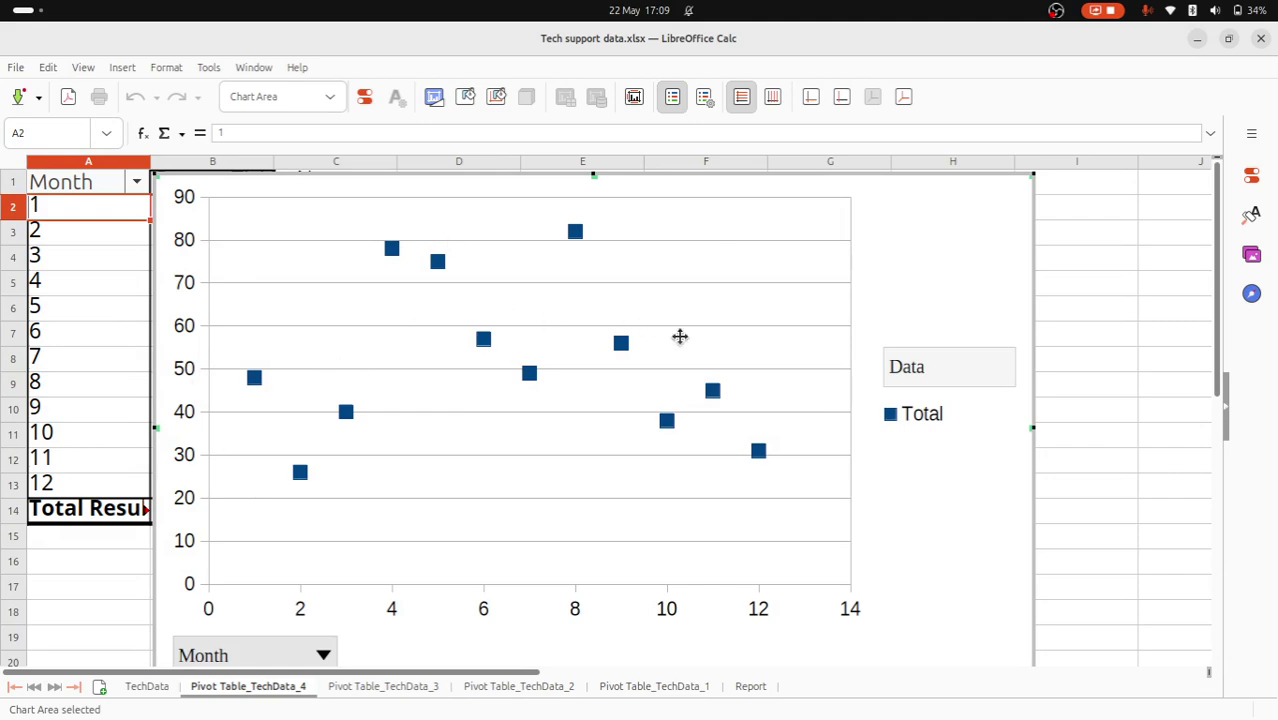
# Add a linear trend line to the Total data series and leave chart editing
pyautogui.click(255, 379)
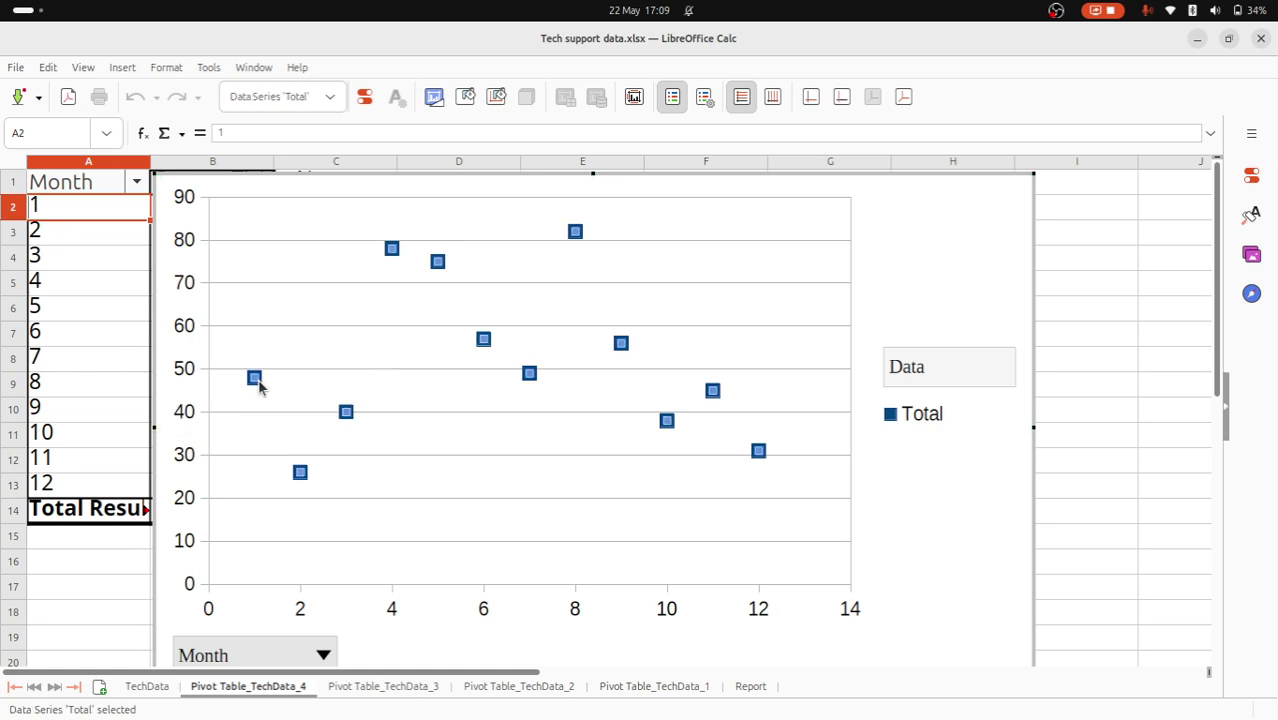
pyautogui.rightClick(257, 386)
pyautogui.click(350, 508)
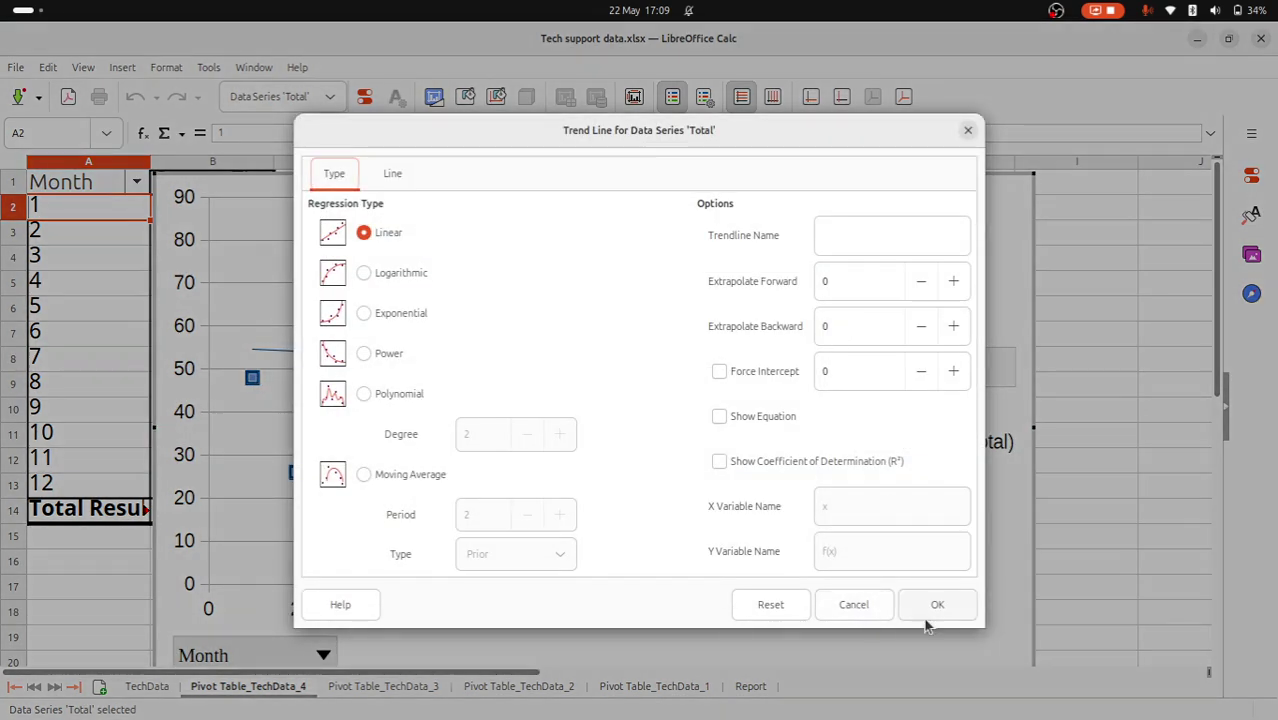
pyautogui.click(936, 612)
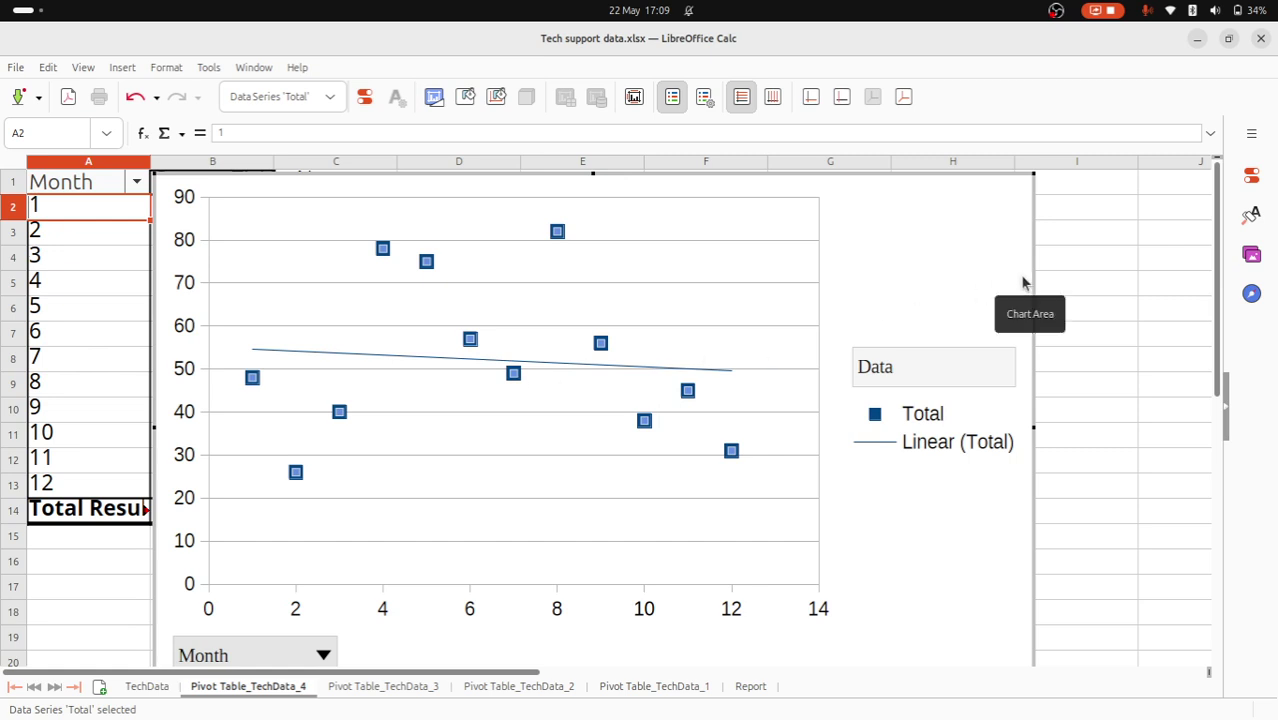
pyautogui.click(1075, 291)
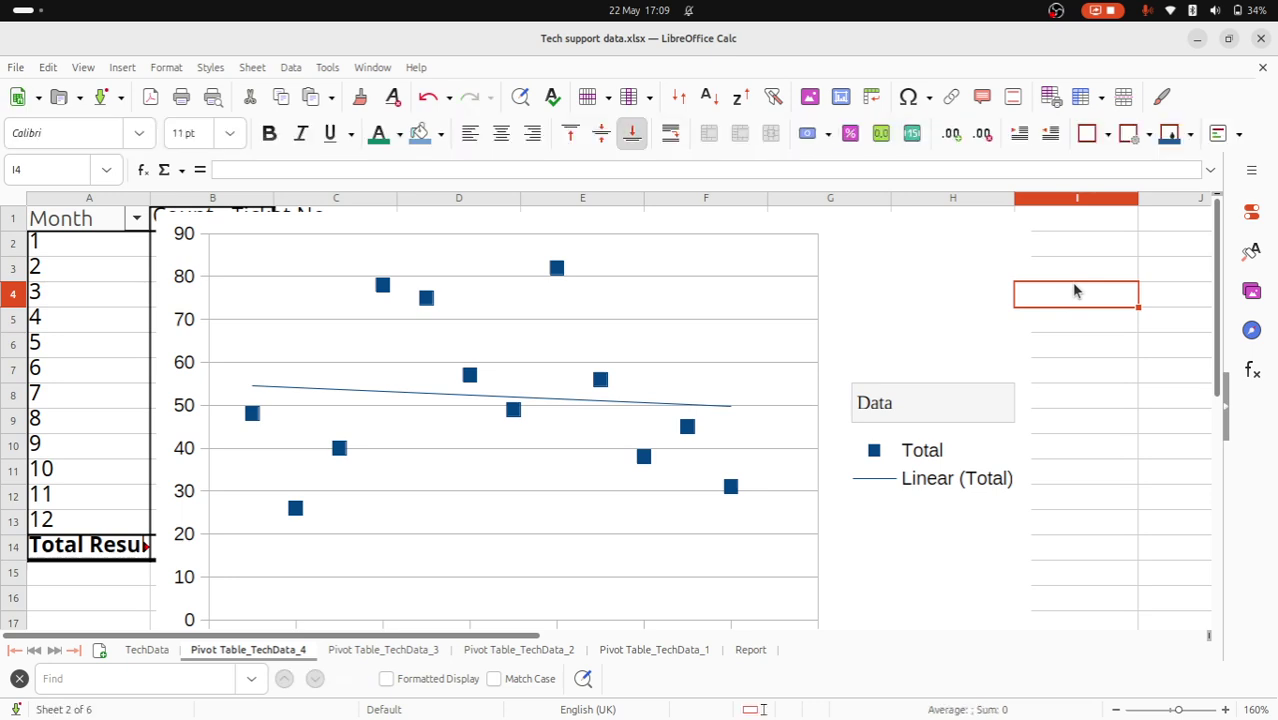